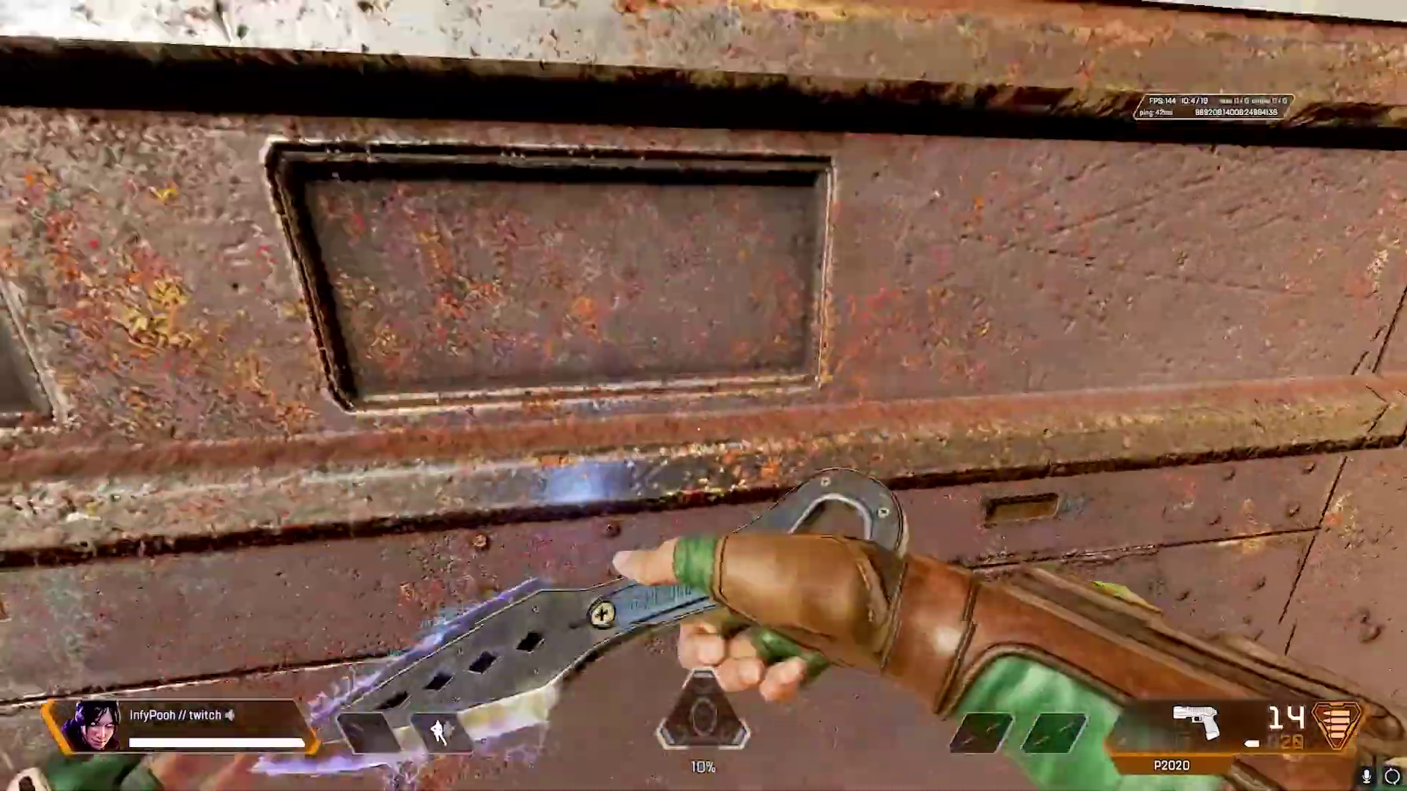
key("w")
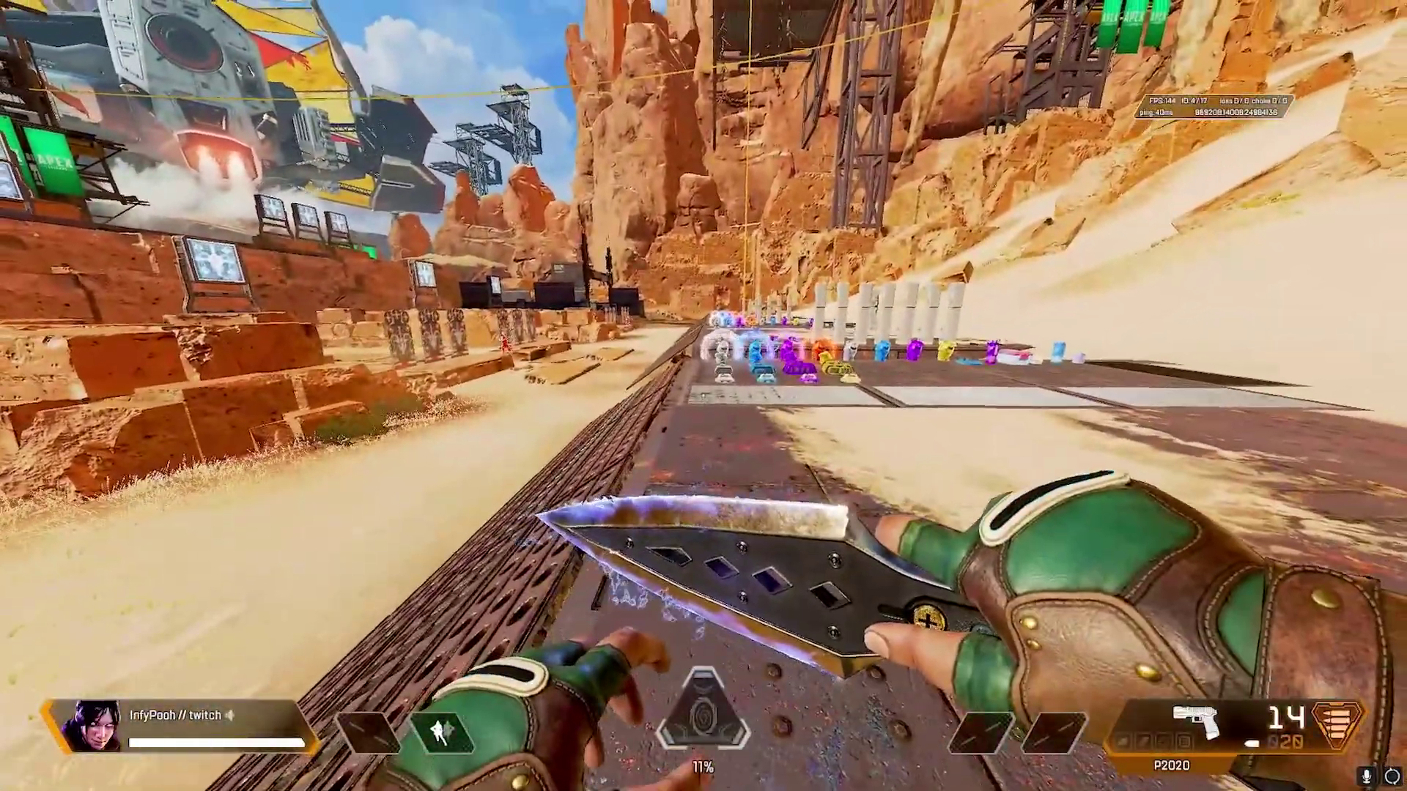
key("w")
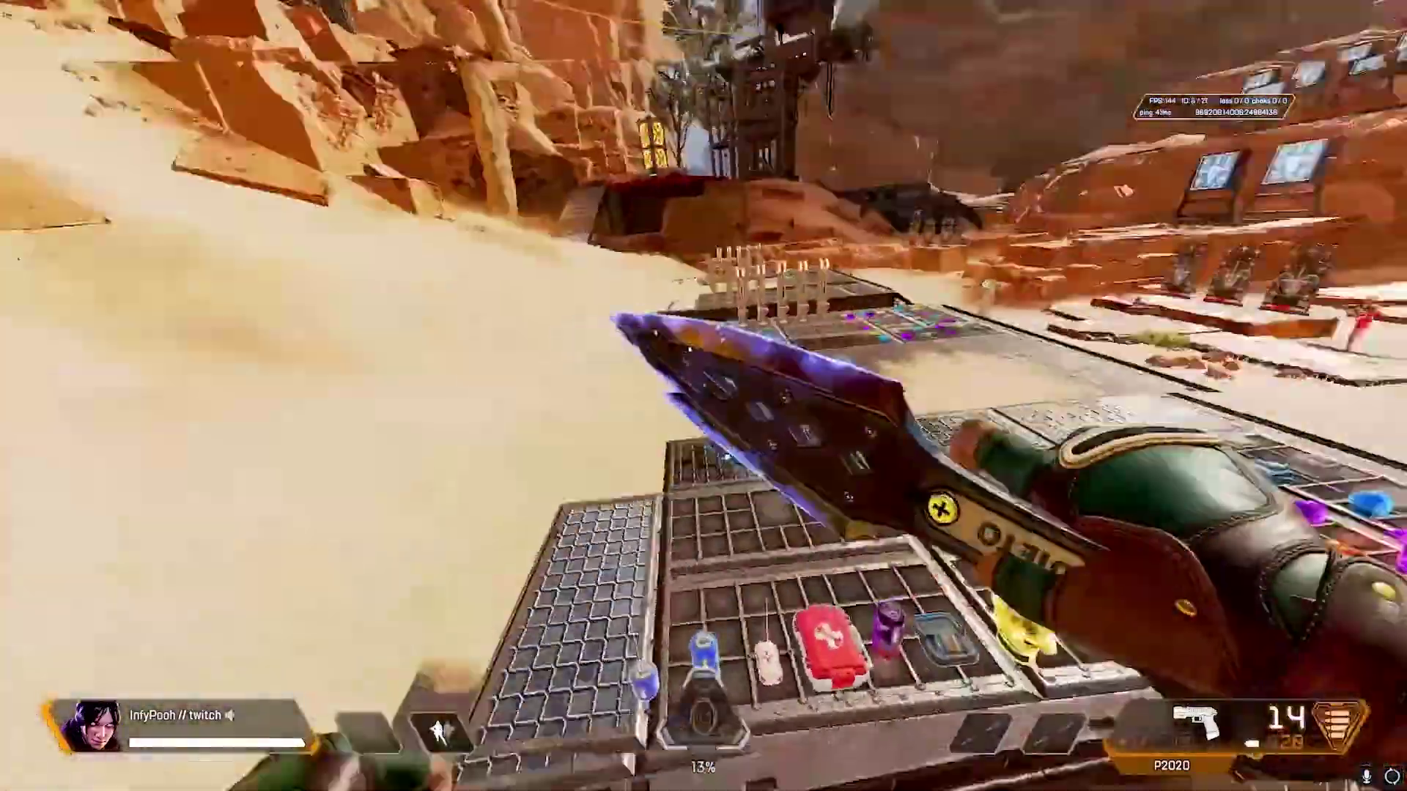
key("w")
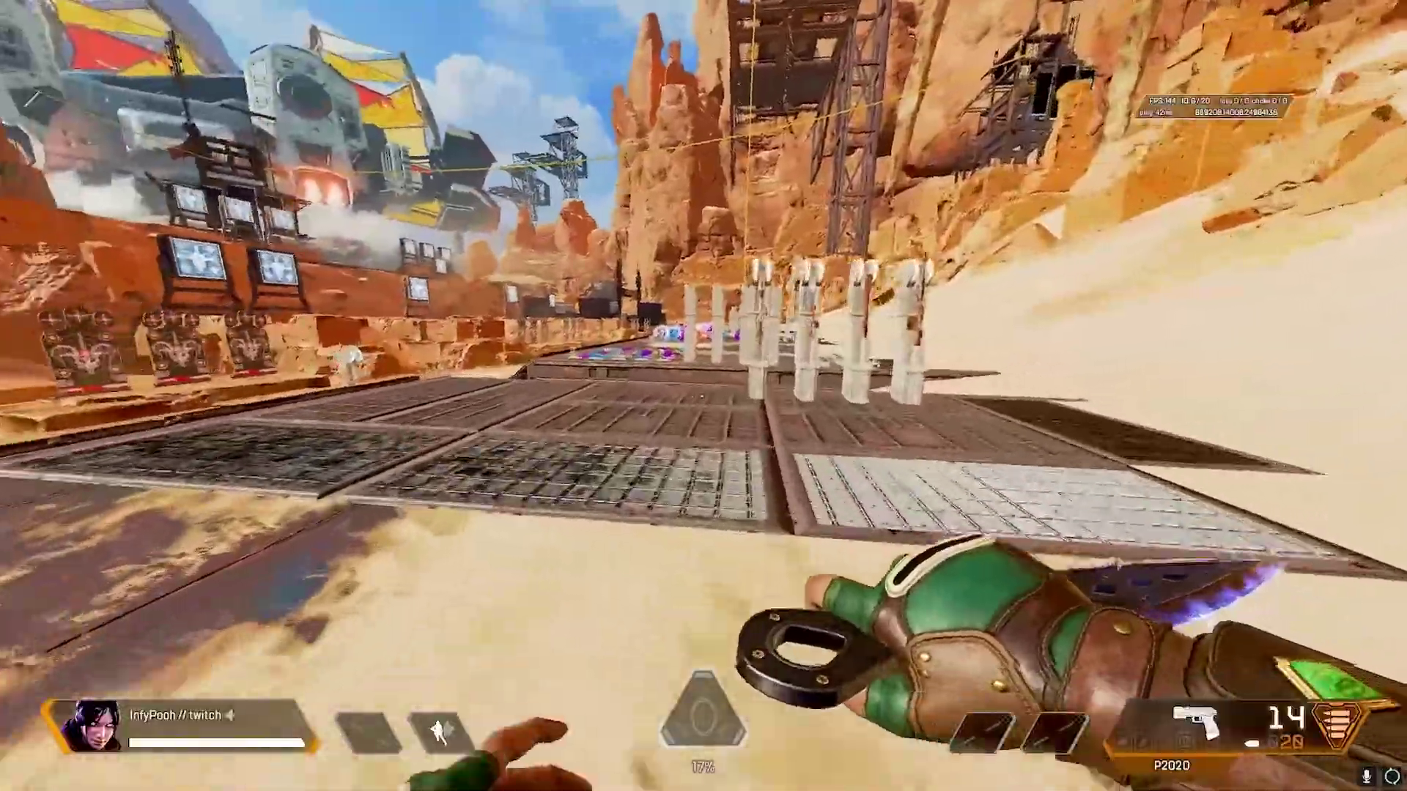
key("w")
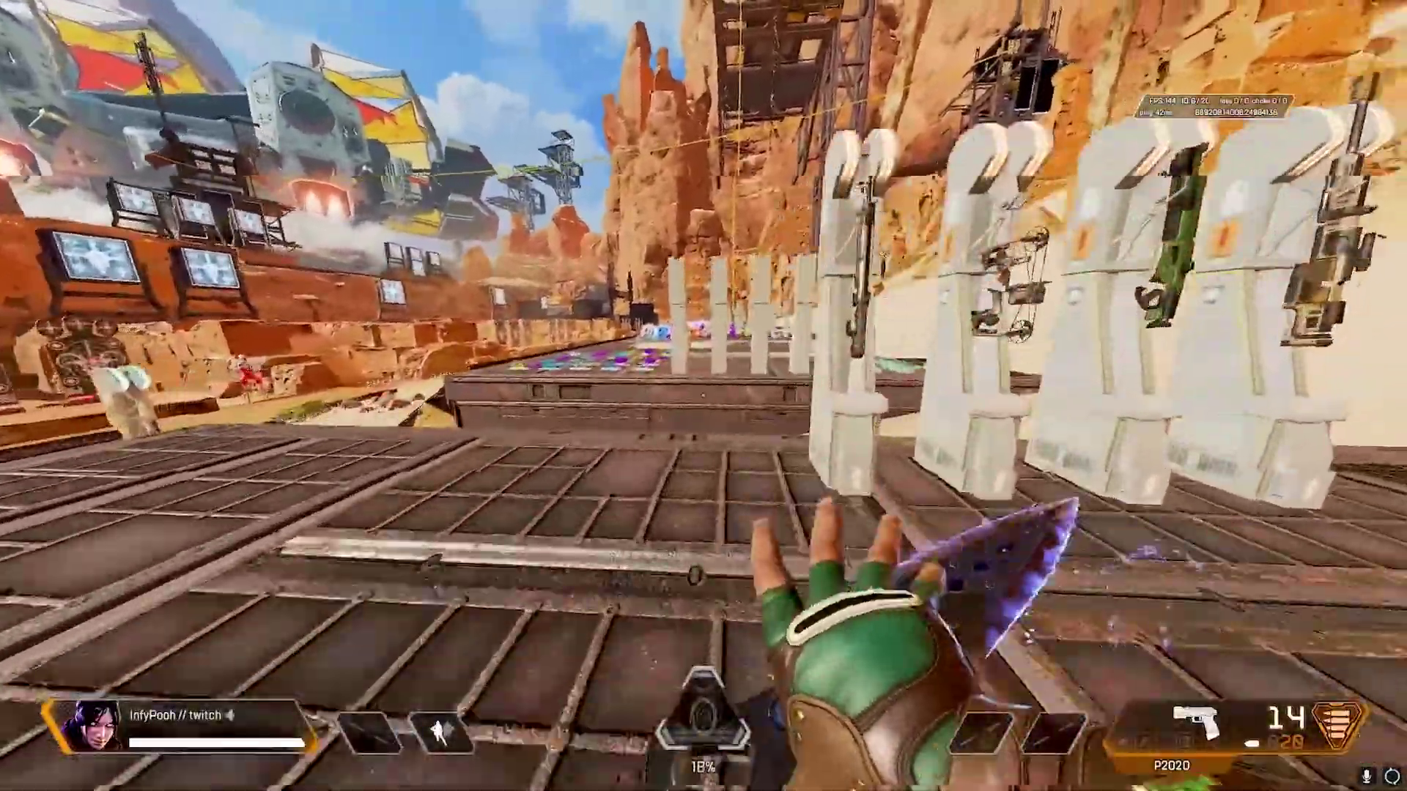
key("space")
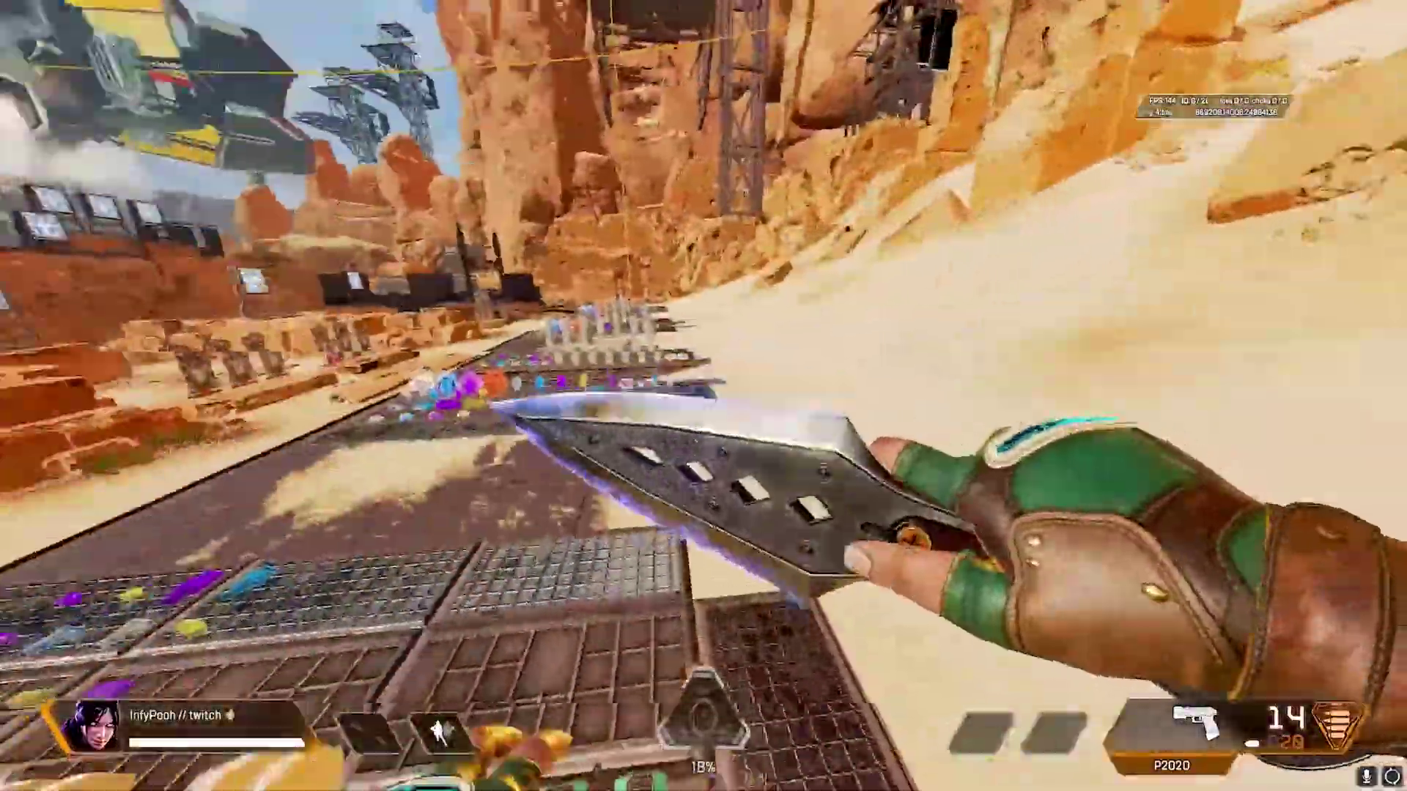
key("w")
key("w")
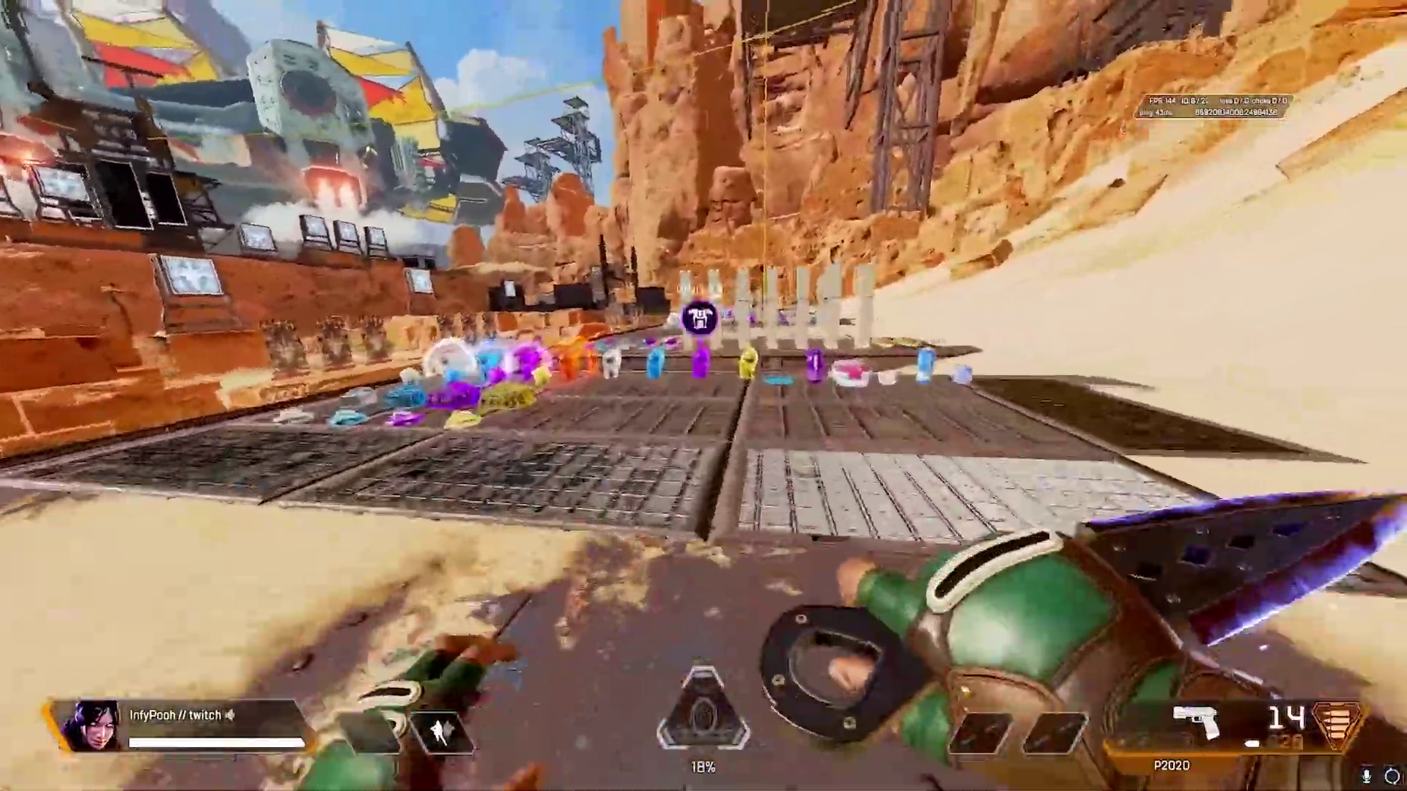
key("space")
key("w")
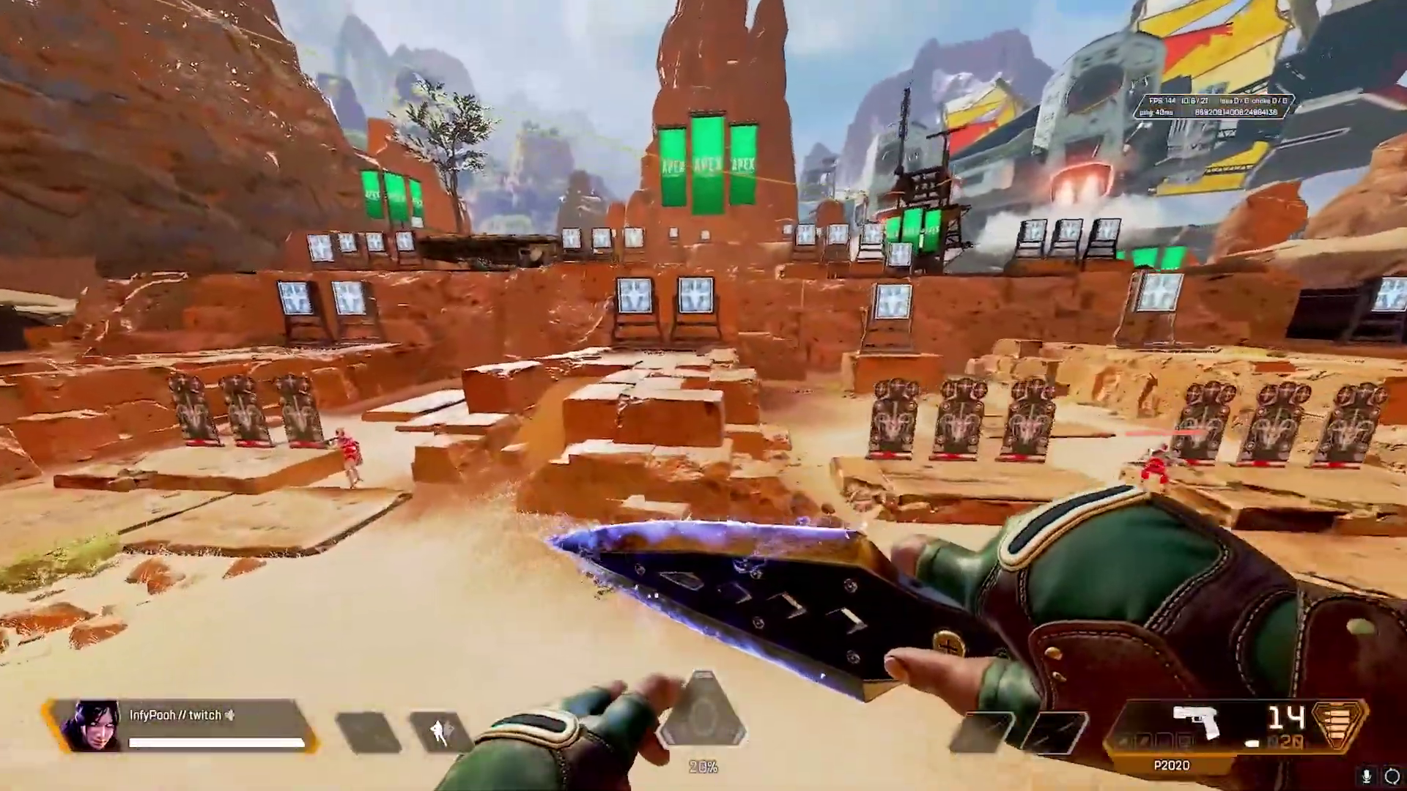
key("space")
key("w")
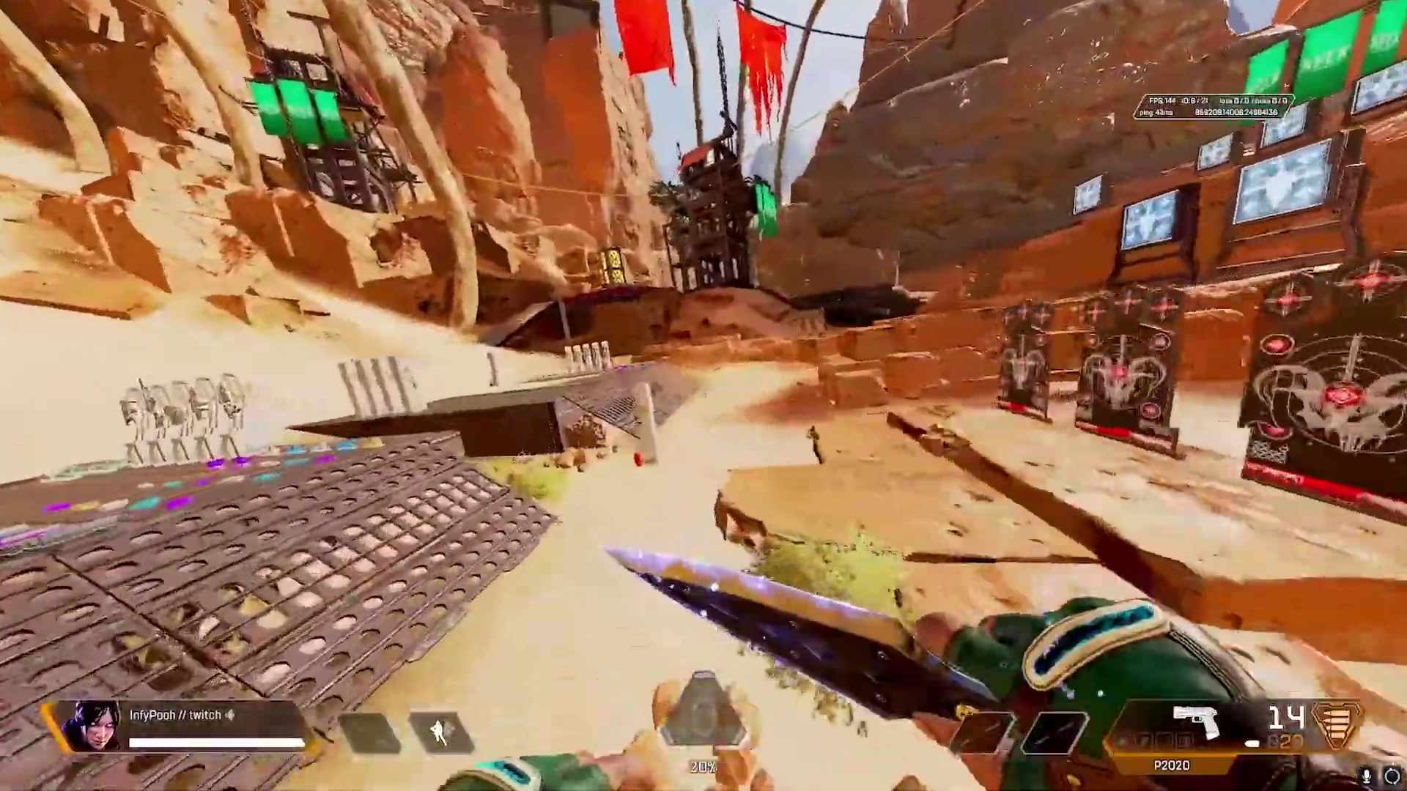
key("space")
key("w")
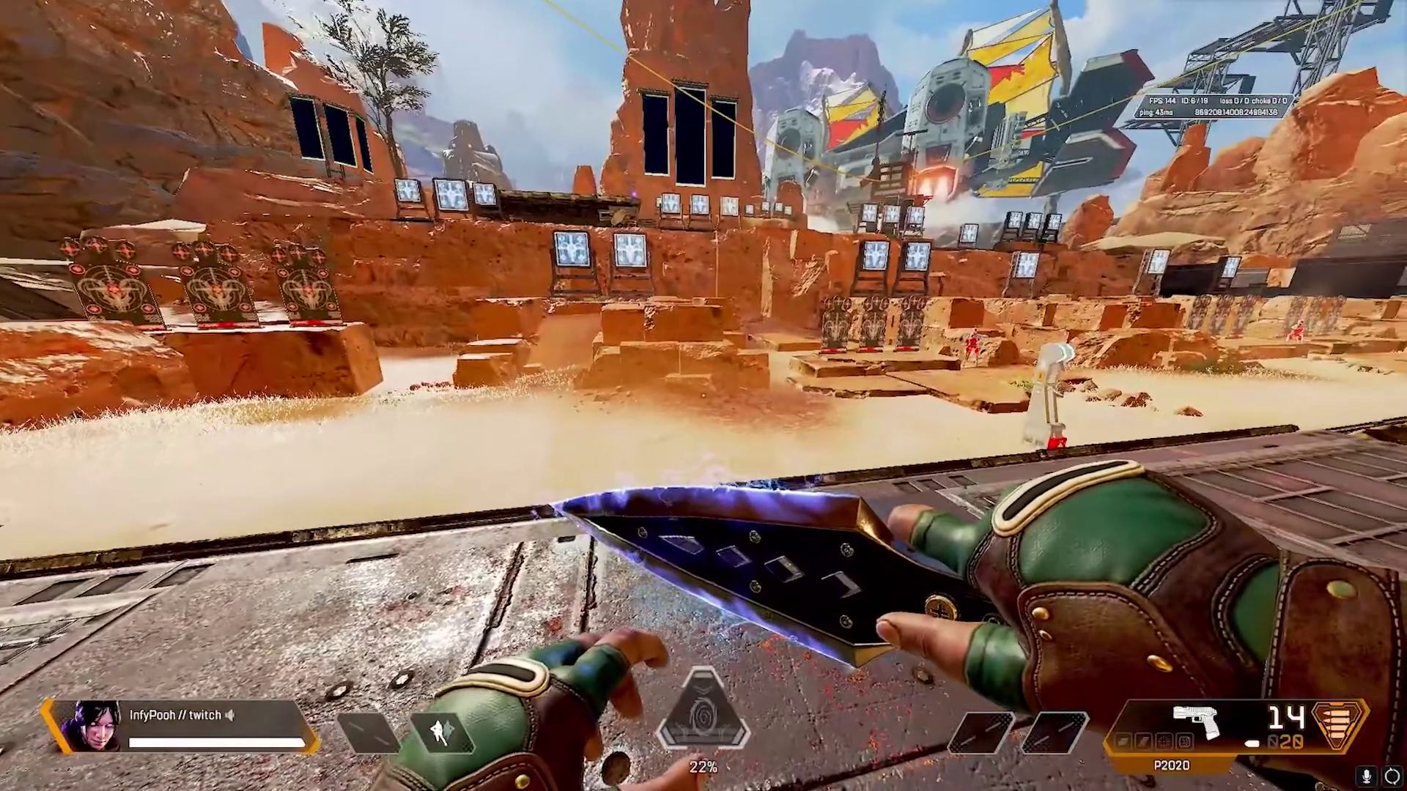
- Check the Interact Prompt Style in the gameplay settings and view the compact prompt on a backpack in the firing range
key("Escape")
left_click(728, 389)
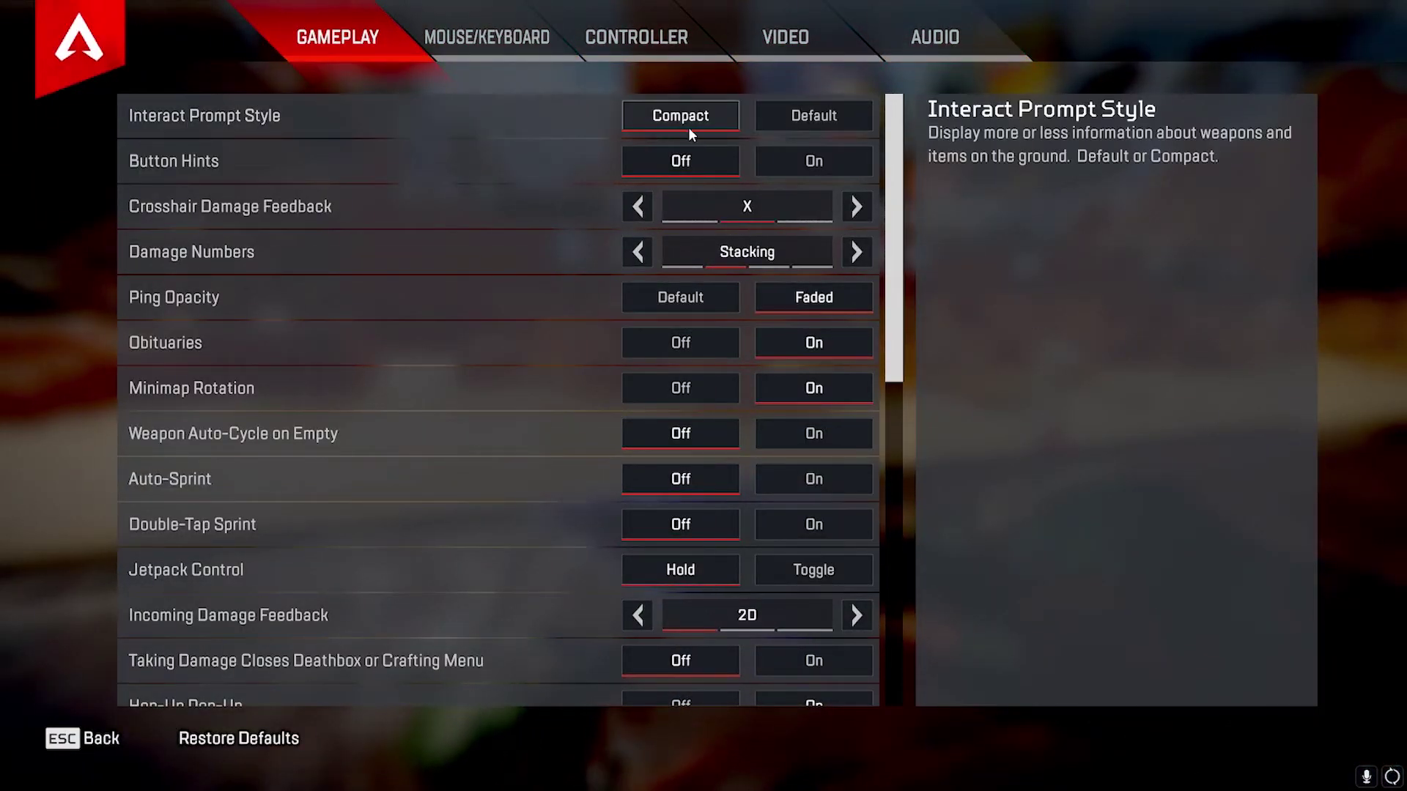
key("Escape")
key("w")
key("space")
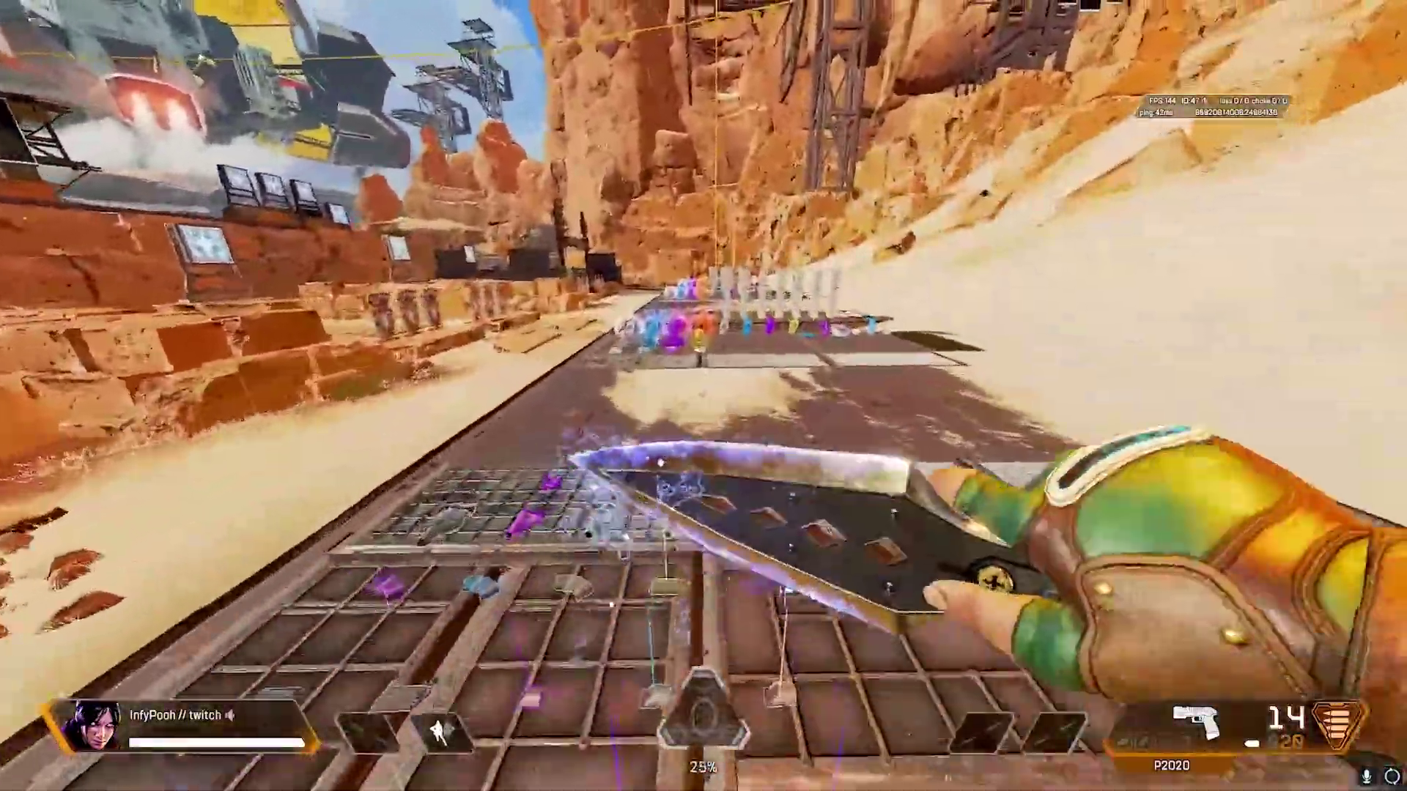
key("w")
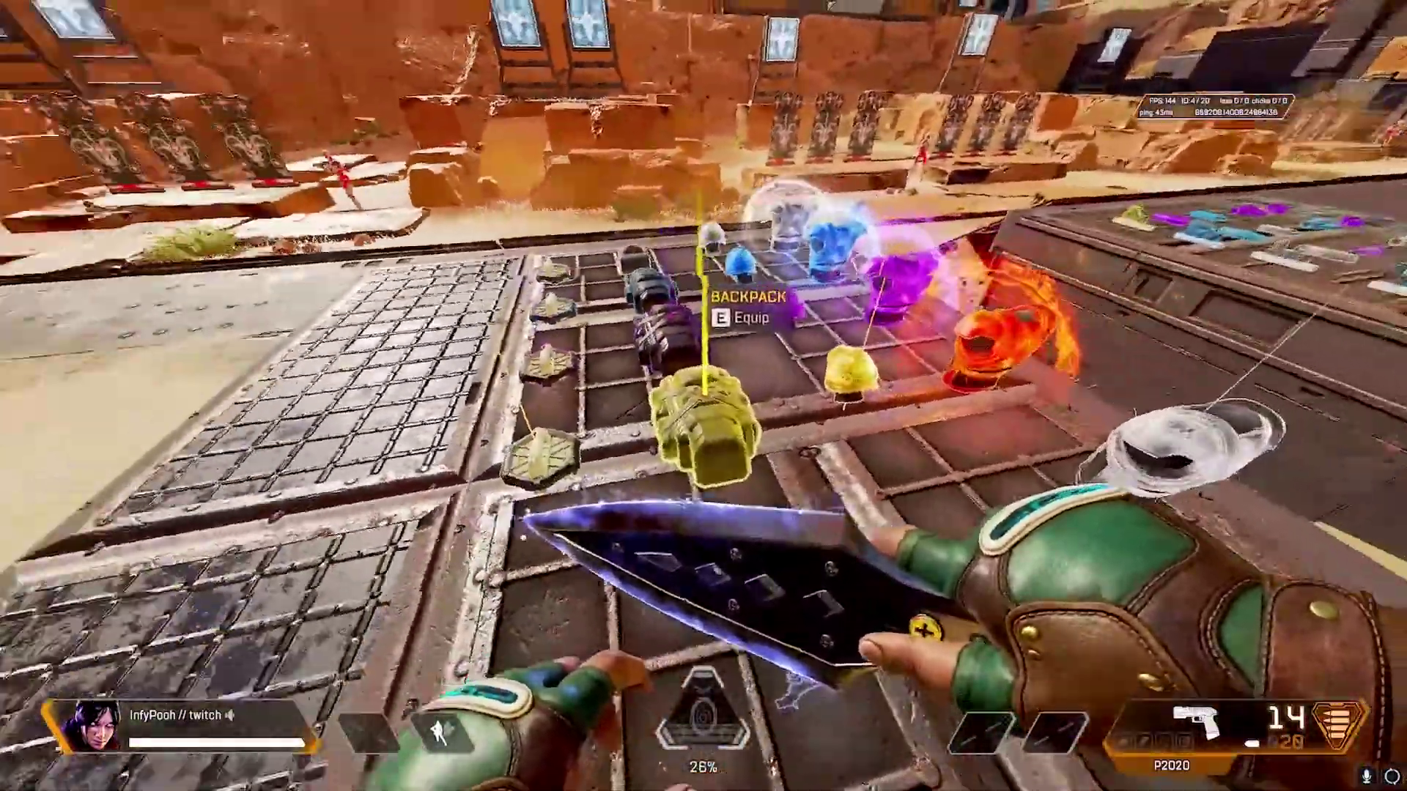
- Set Interact Prompt Style to Default in the gameplay settings and return to the firing range
key("Escape")
left_click(716, 404)
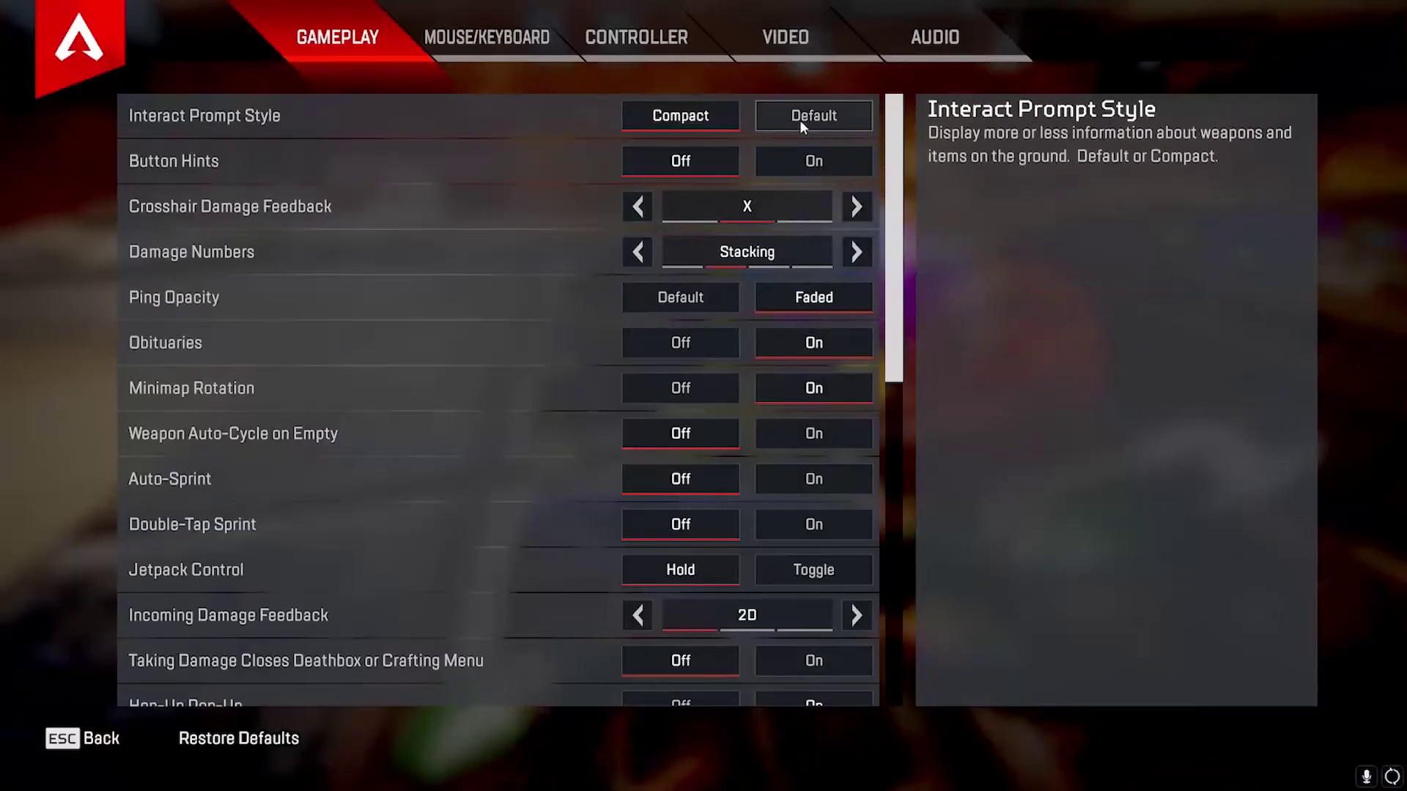
key("Escape")
key("Escape")
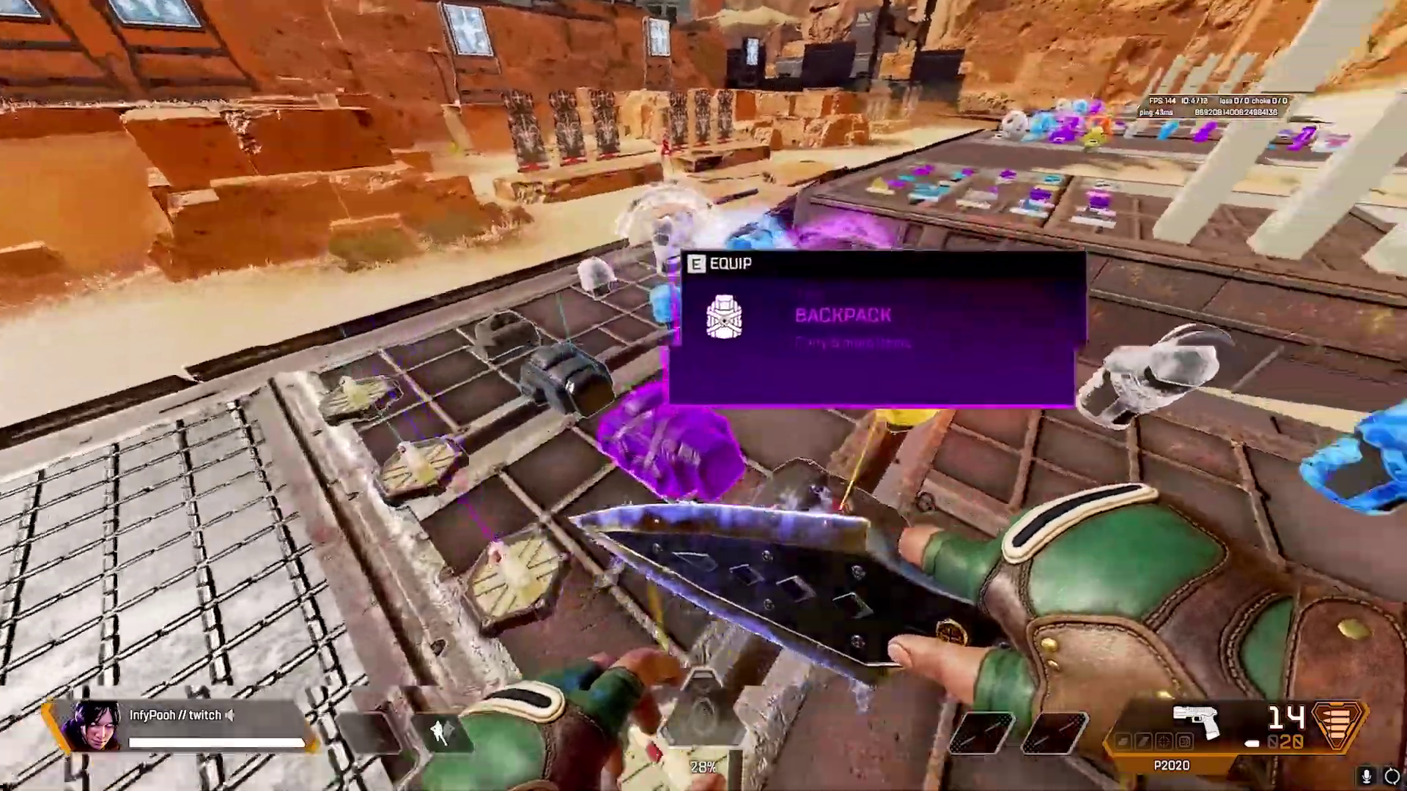
- Examine the default-style prompts on the backpack, the syringe and the barrel stabilizer
key("d")
key("s")
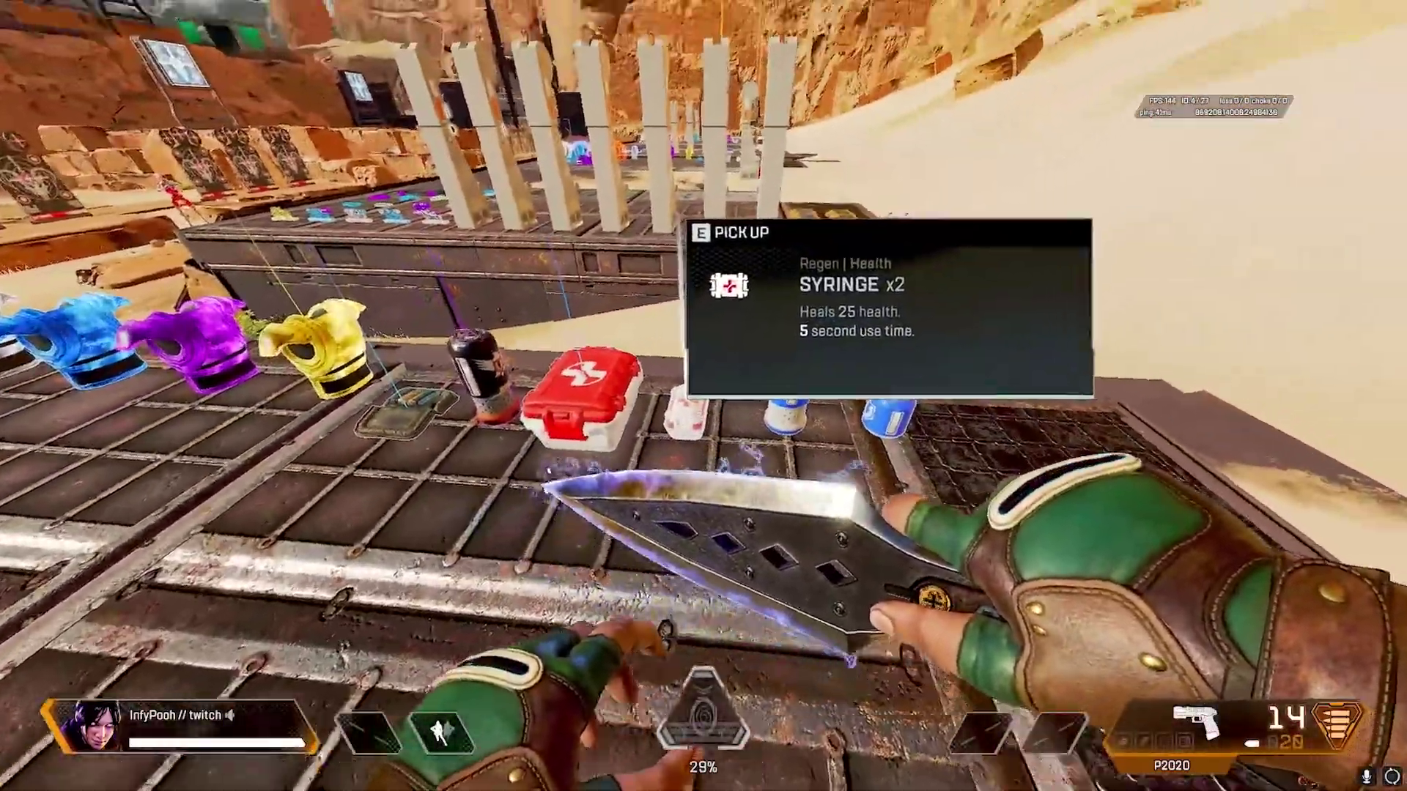
key("a")
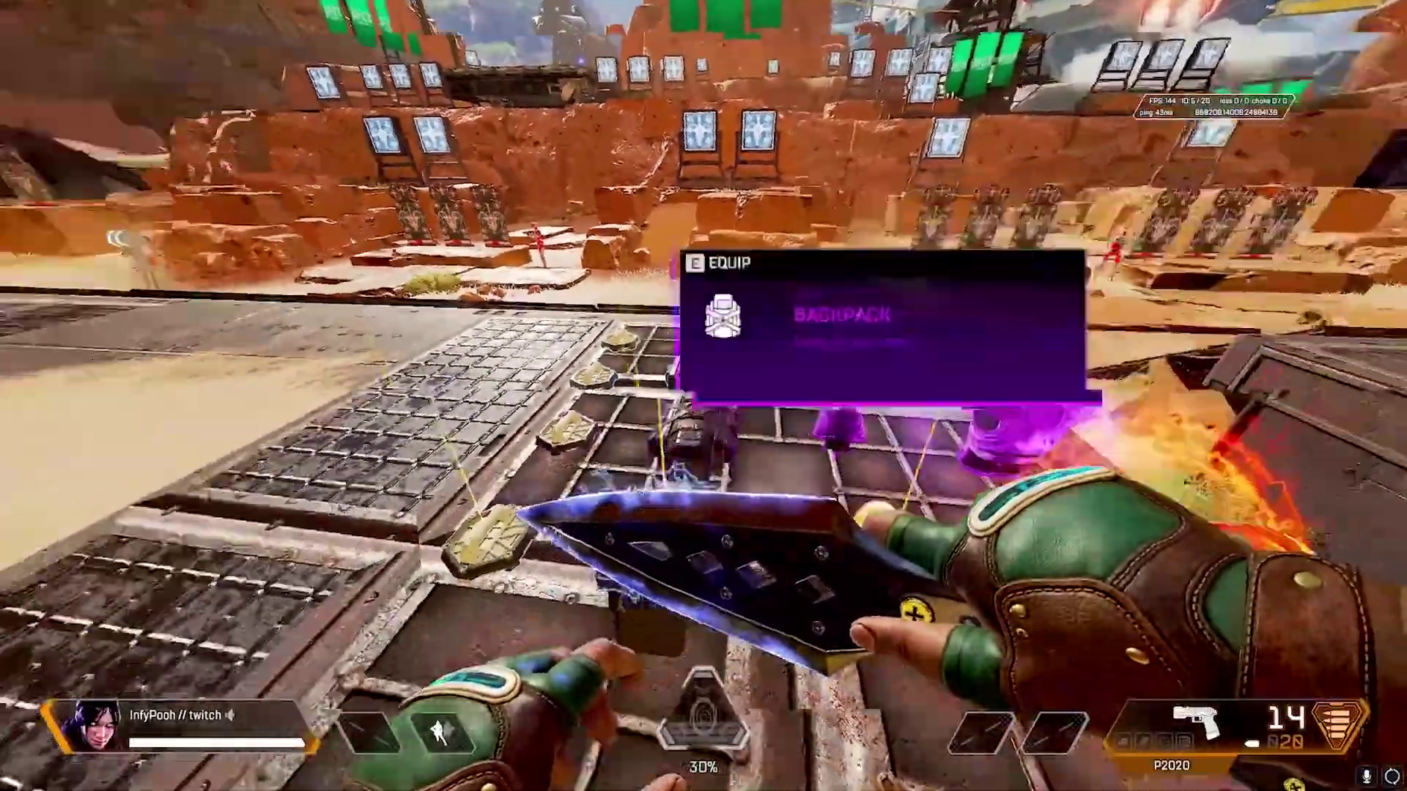
key("w")
key("w")
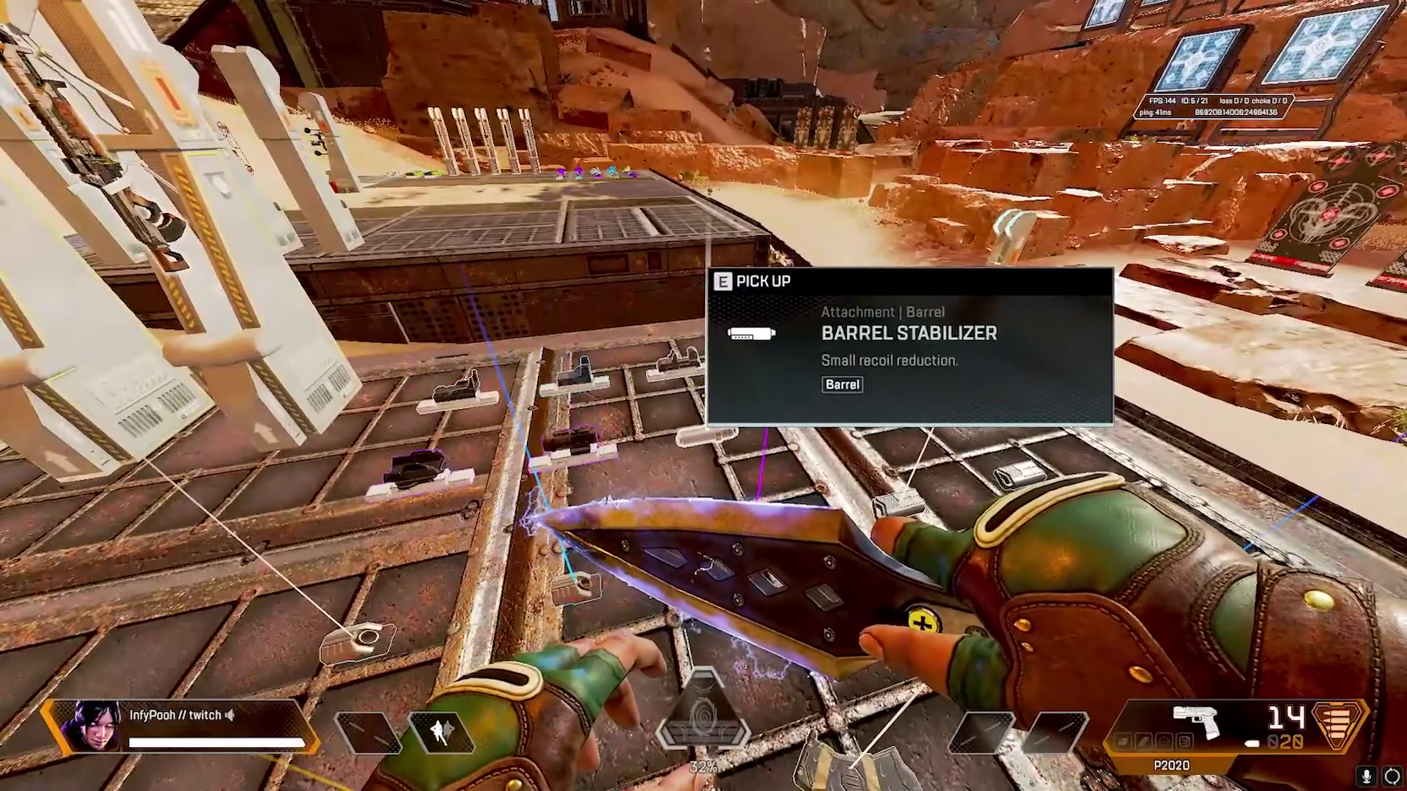
- Set Interact Prompt Style to Compact in the gameplay settings and close the settings
key("Escape")
left_click(735, 425)
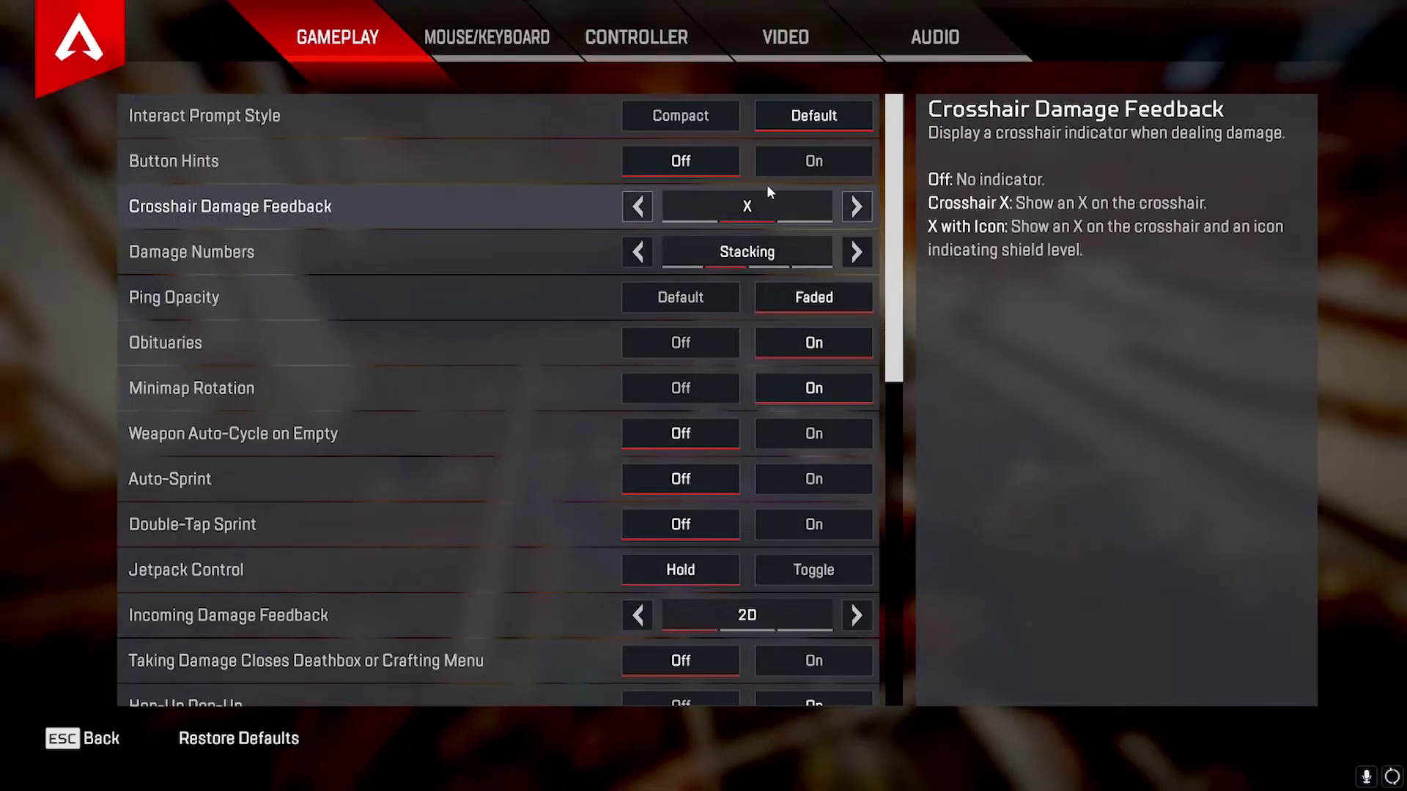
left_click(680, 115)
key("Escape")
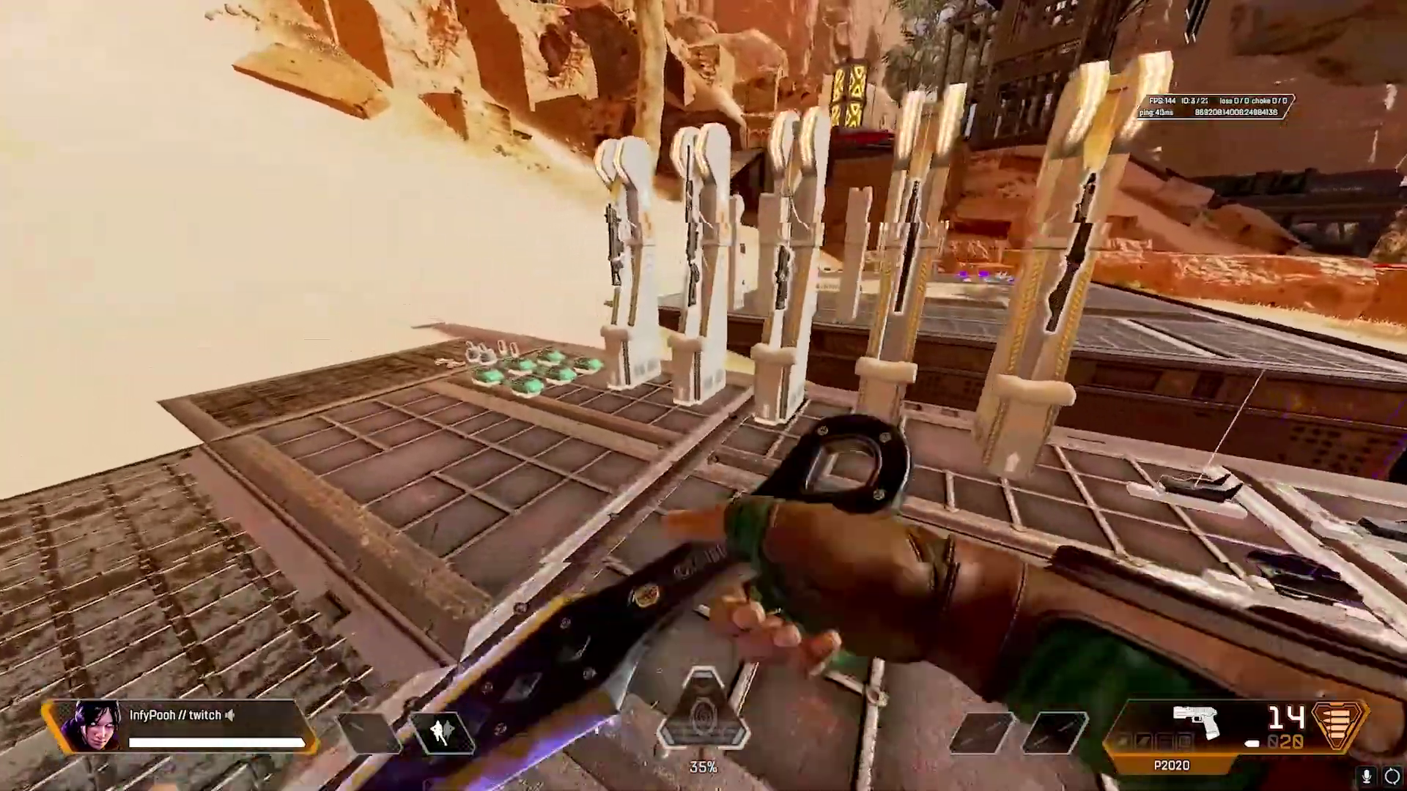
- Review the Crosshair Damage Feedback setting and go to the target dummy in the firing range
key("Escape")
left_click(703, 405)
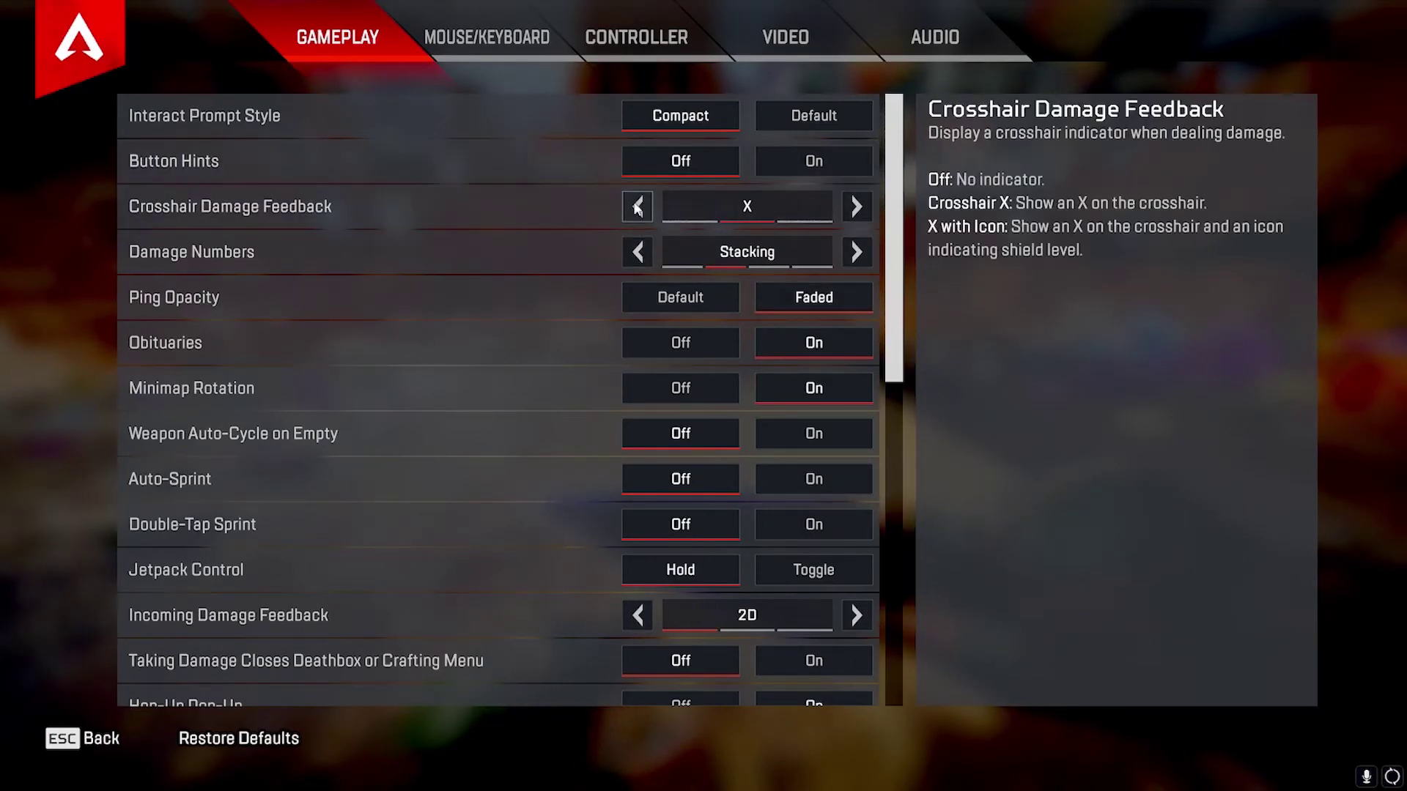
key("Escape")
key("Escape")
key("w")
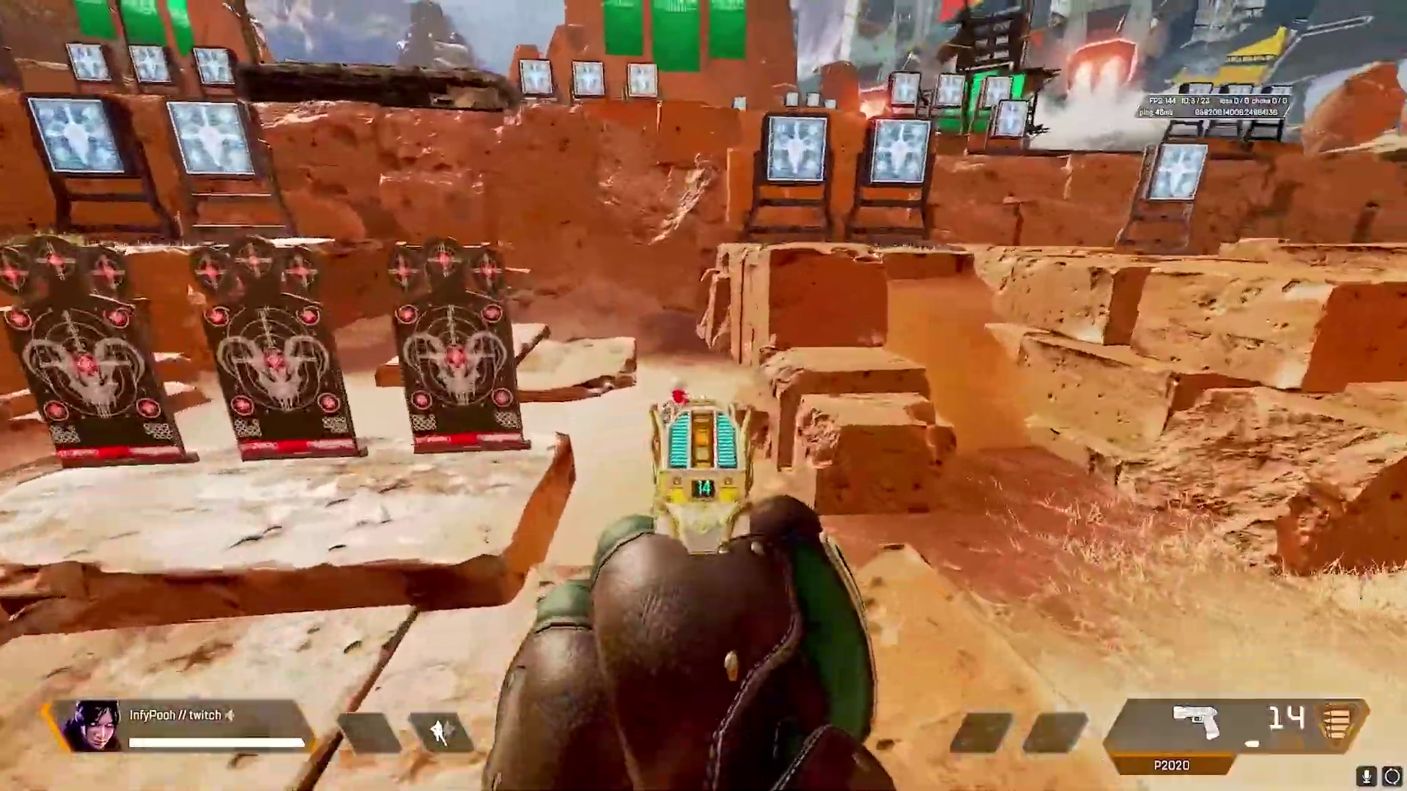
- Fire repeated P2020 shots at the target dummy to examine the on-screen hit feedback
left_click(703, 395)
left_click(703, 396)
left_click(704, 396)
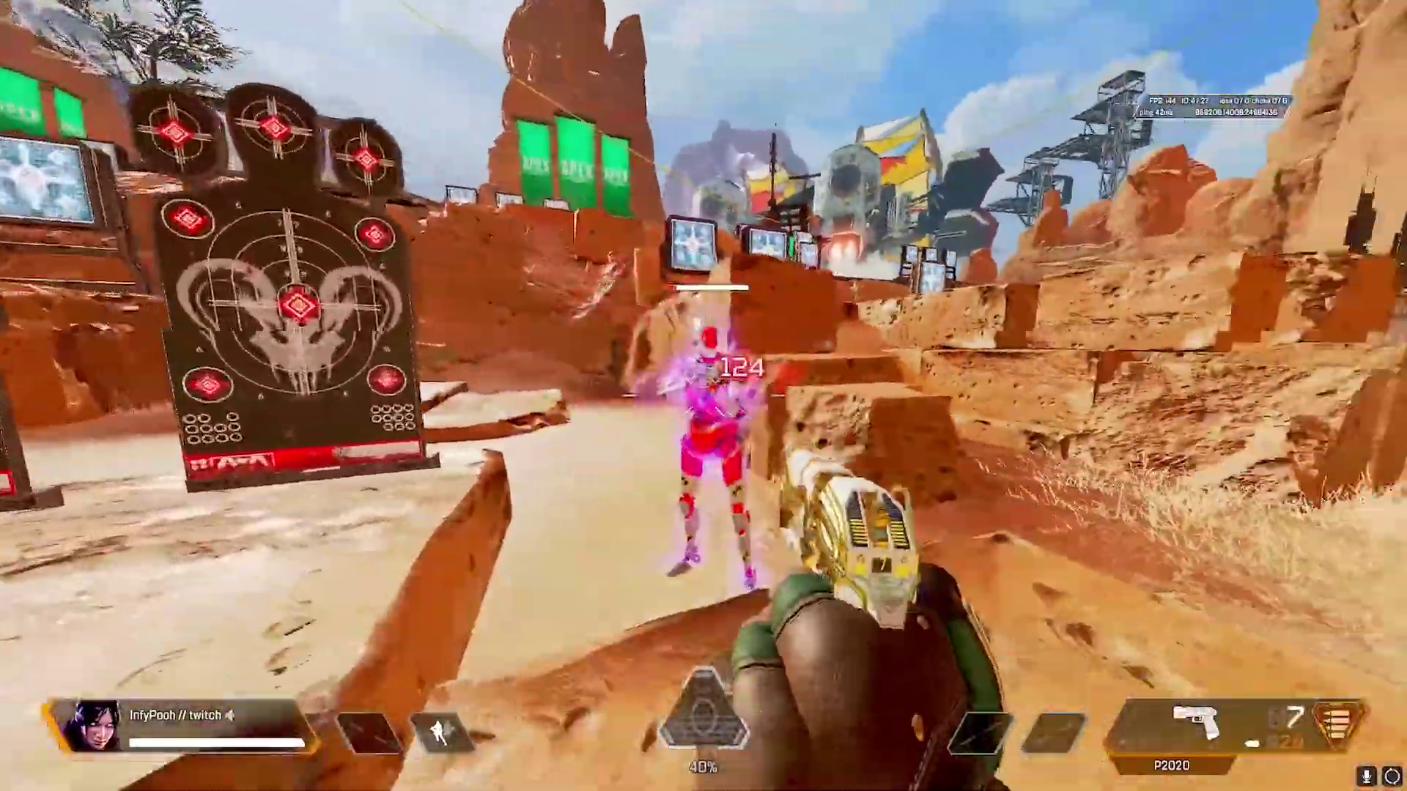
left_click(703, 396)
left_click(703, 395)
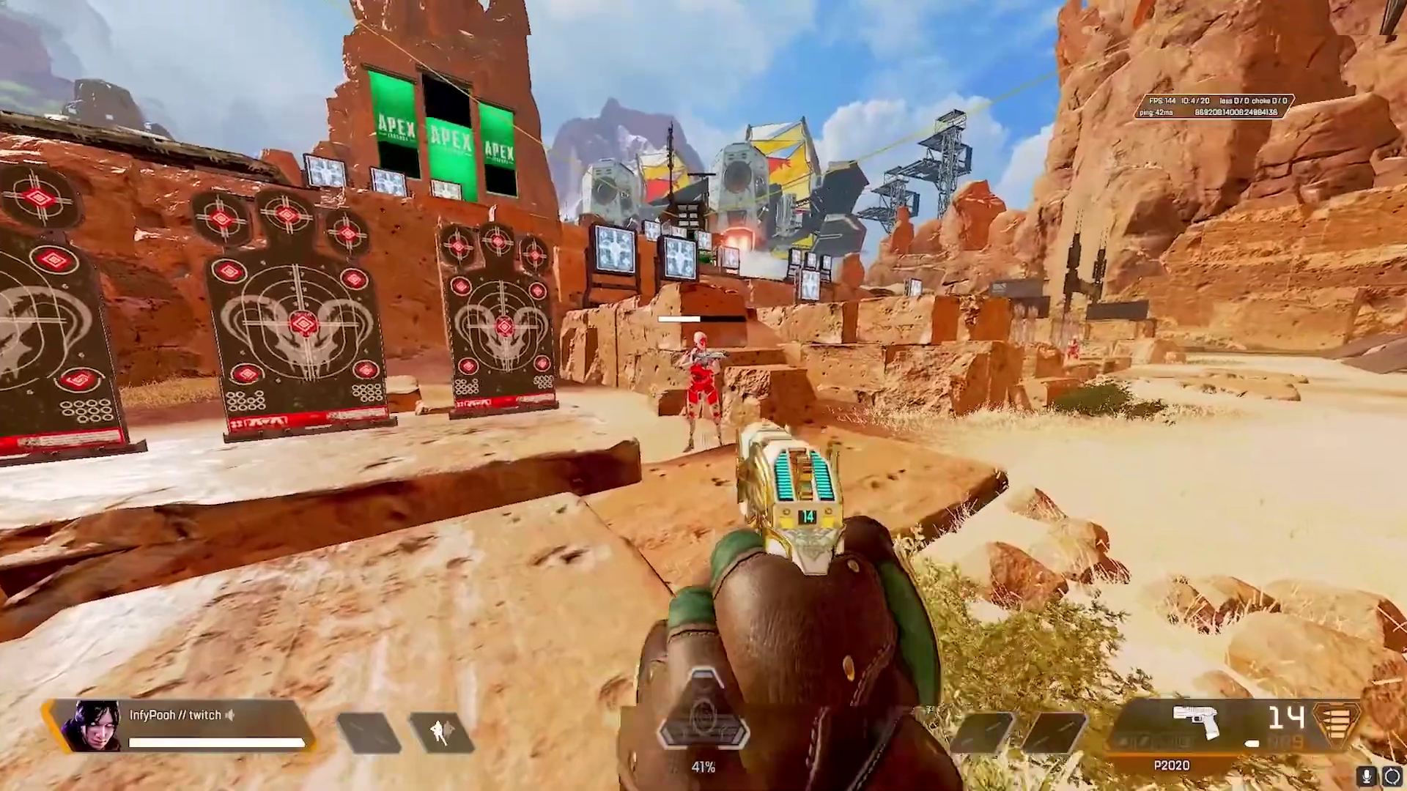
left_click(703, 395)
left_click(704, 395)
left_click(703, 396)
left_click(703, 395)
left_click(703, 395)
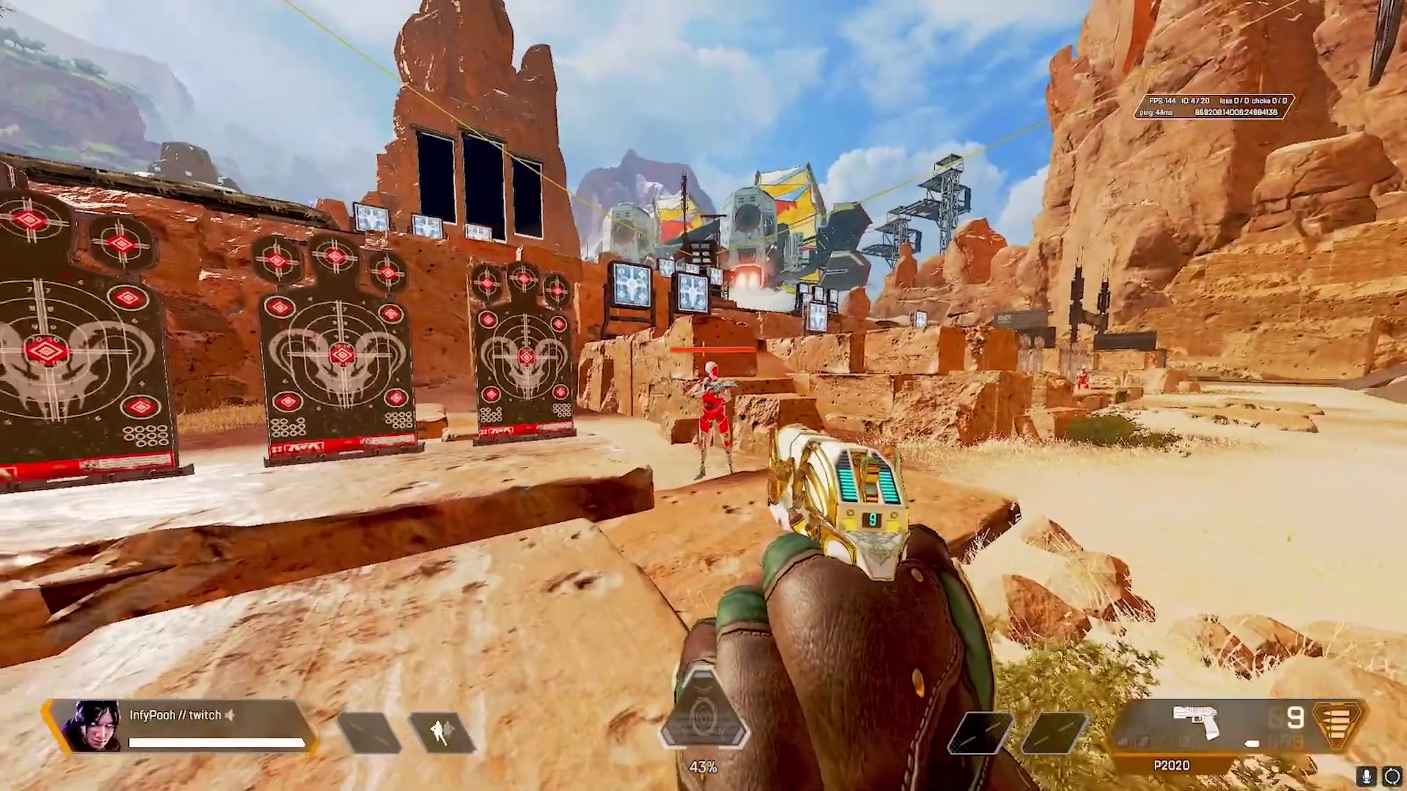
left_click(703, 395)
left_click(703, 396)
left_click(703, 396)
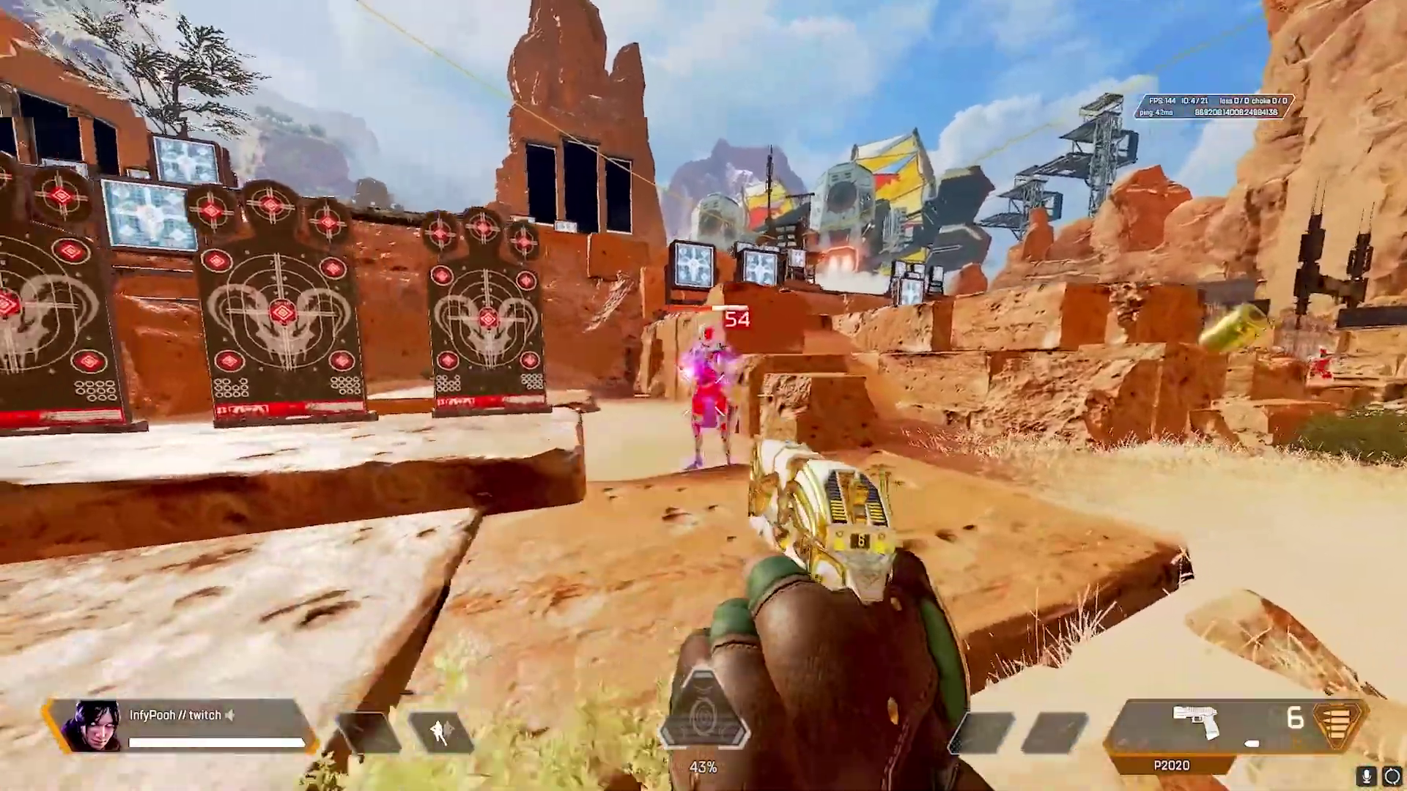
left_click(704, 395)
left_click(703, 395)
left_click(704, 396)
left_click(704, 395)
left_click(704, 395)
- Revisit the settings and empty the P2020 magazine into the dummy to compare the hit feedback
key("Escape")
left_click(700, 409)
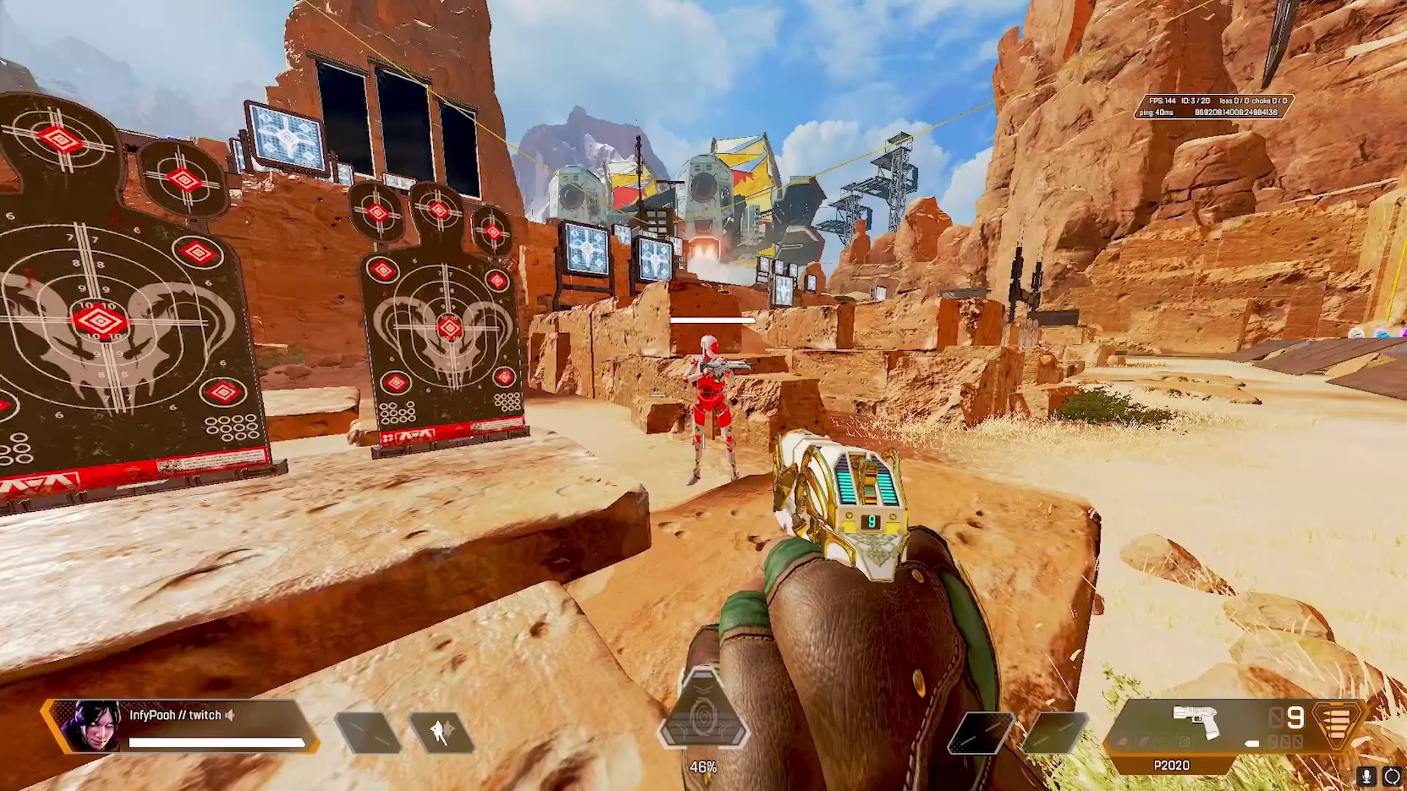
left_click(703, 396)
left_click(703, 396)
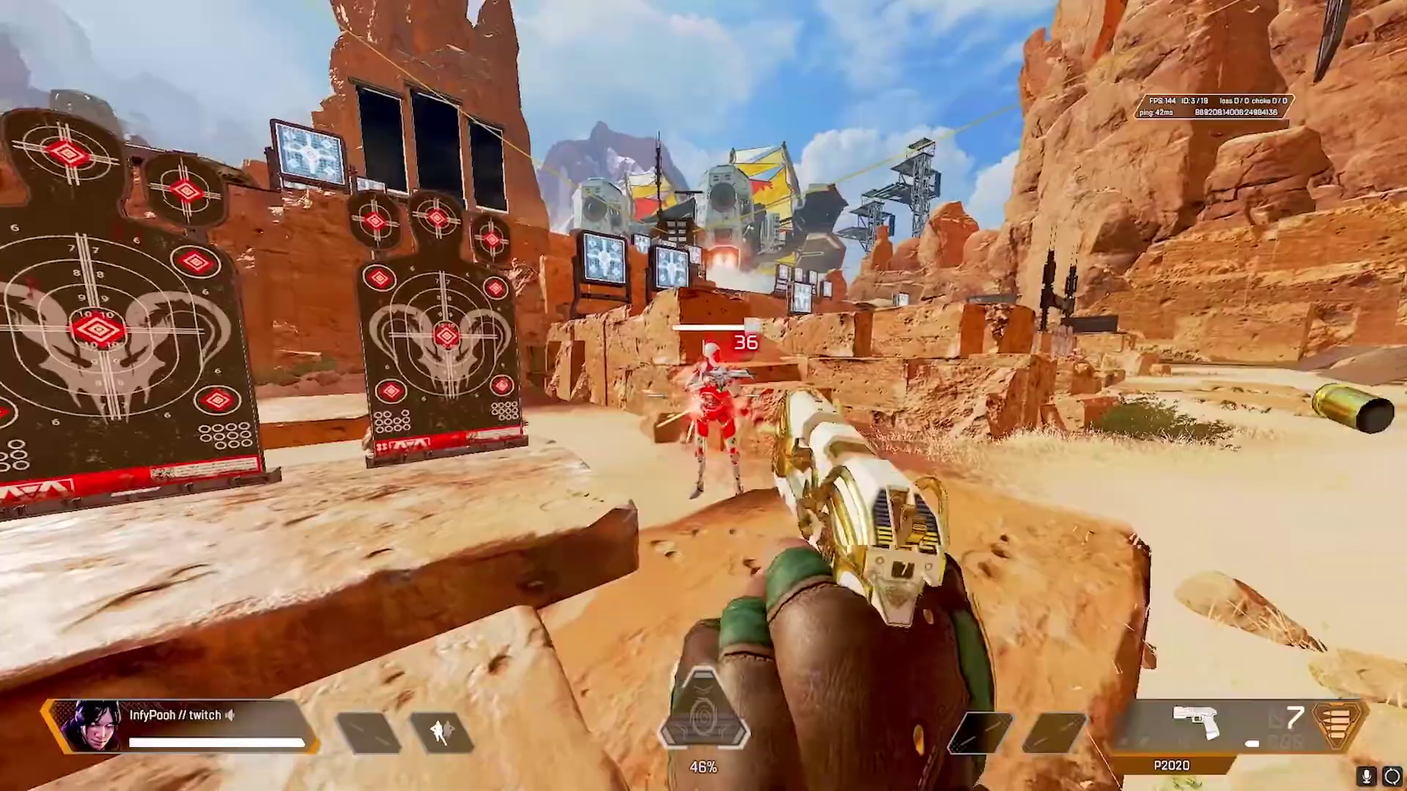
left_click(704, 396)
left_click(704, 396)
left_click(703, 396)
left_click(704, 396)
left_click(703, 395)
left_click(704, 396)
left_click(703, 396)
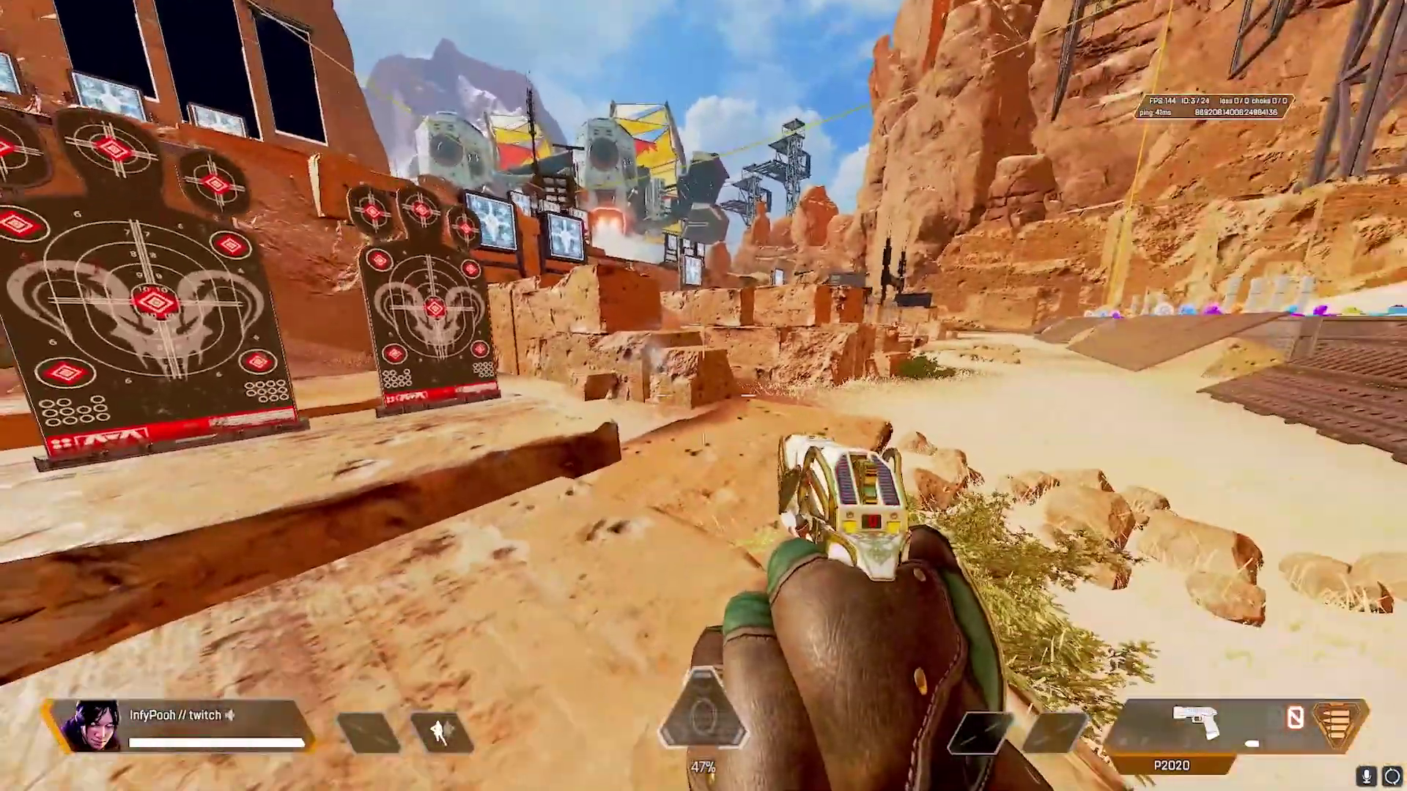
- Go to the weapon racks and equip the Flatline alongside the P2020
key("3")
key("1")
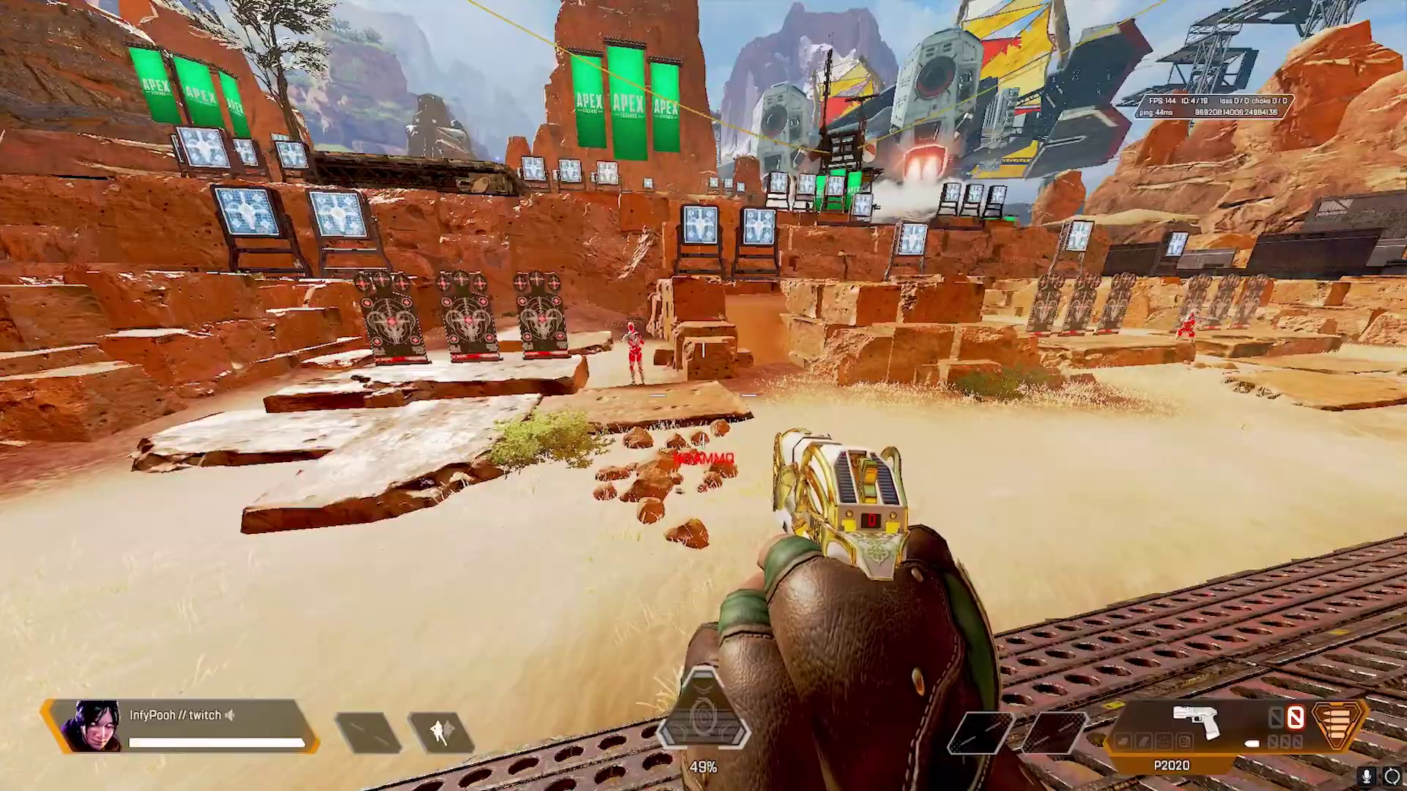
key("w")
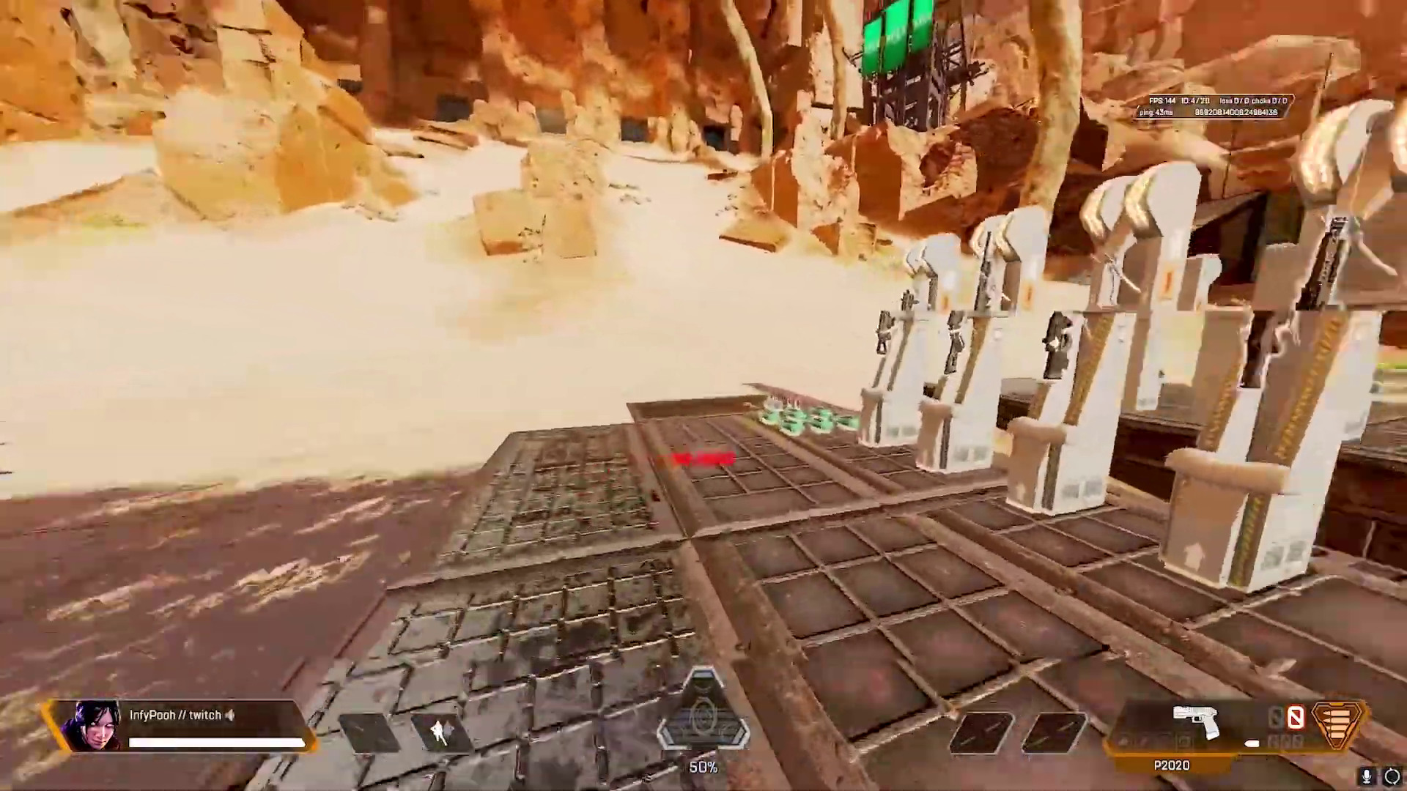
key("3")
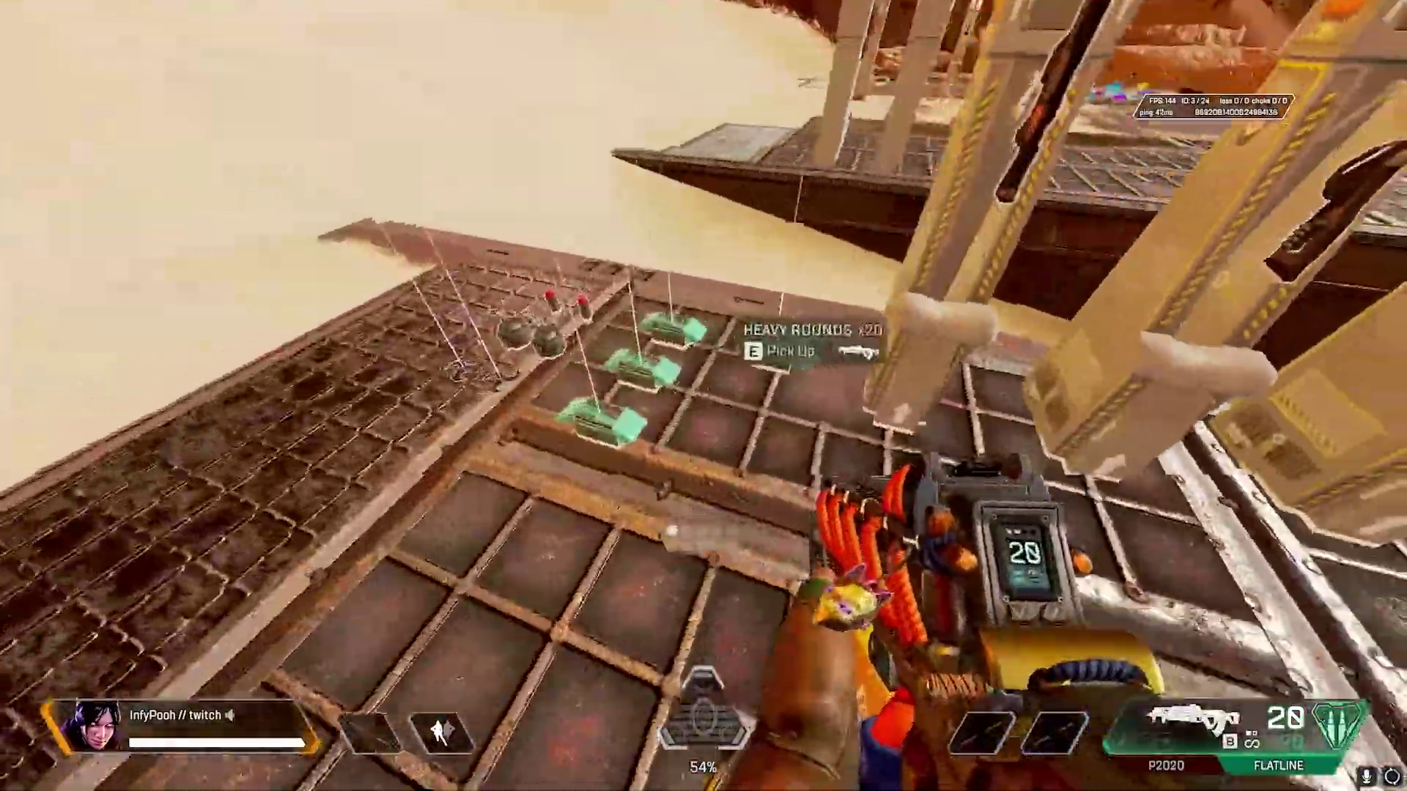
- Collect the heavy rounds lying beside the weapon racks for the Flatline
key("e")
key("e")
key("e")
key("e")
key("e")
key("e")
key("e")
key("e")
key("e")
key("e")
key("e")
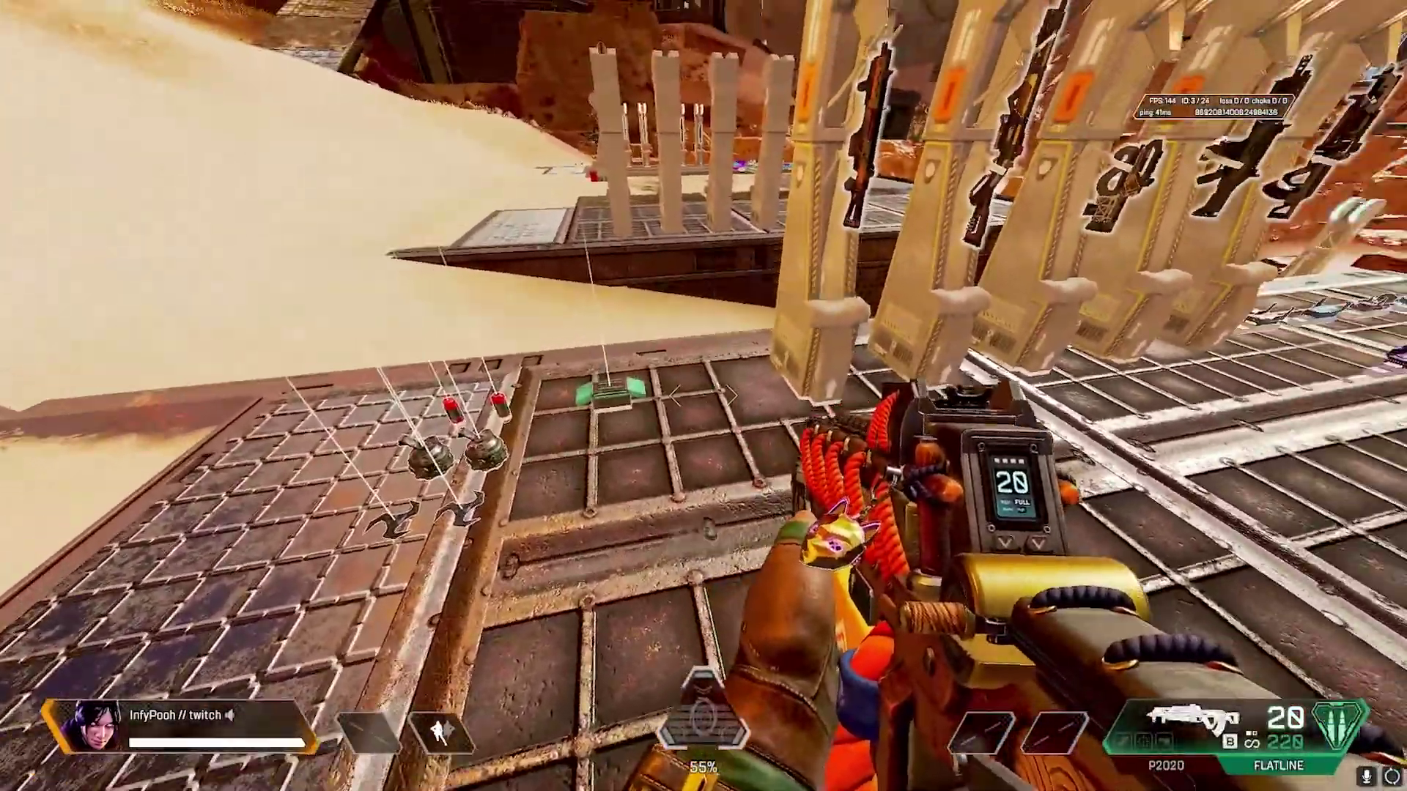
key("e")
key("e")
key("e")
- Swap the weapon slots in the inventory so the Flatline comes first and the P2020 second
key("w")
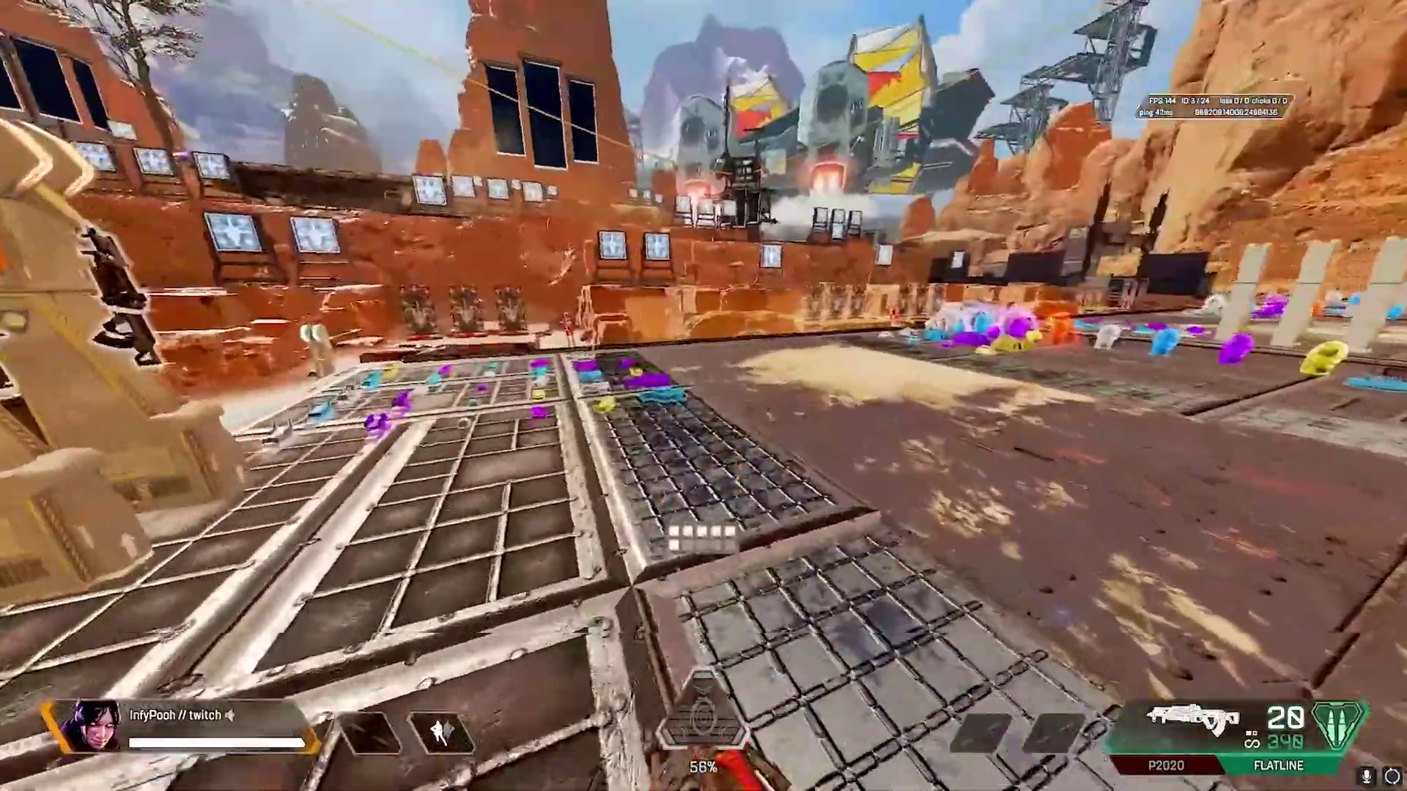
key("2")
key("1")
key("Tab")
left_click_drag(487, 191, 909, 212)
key("Tab")
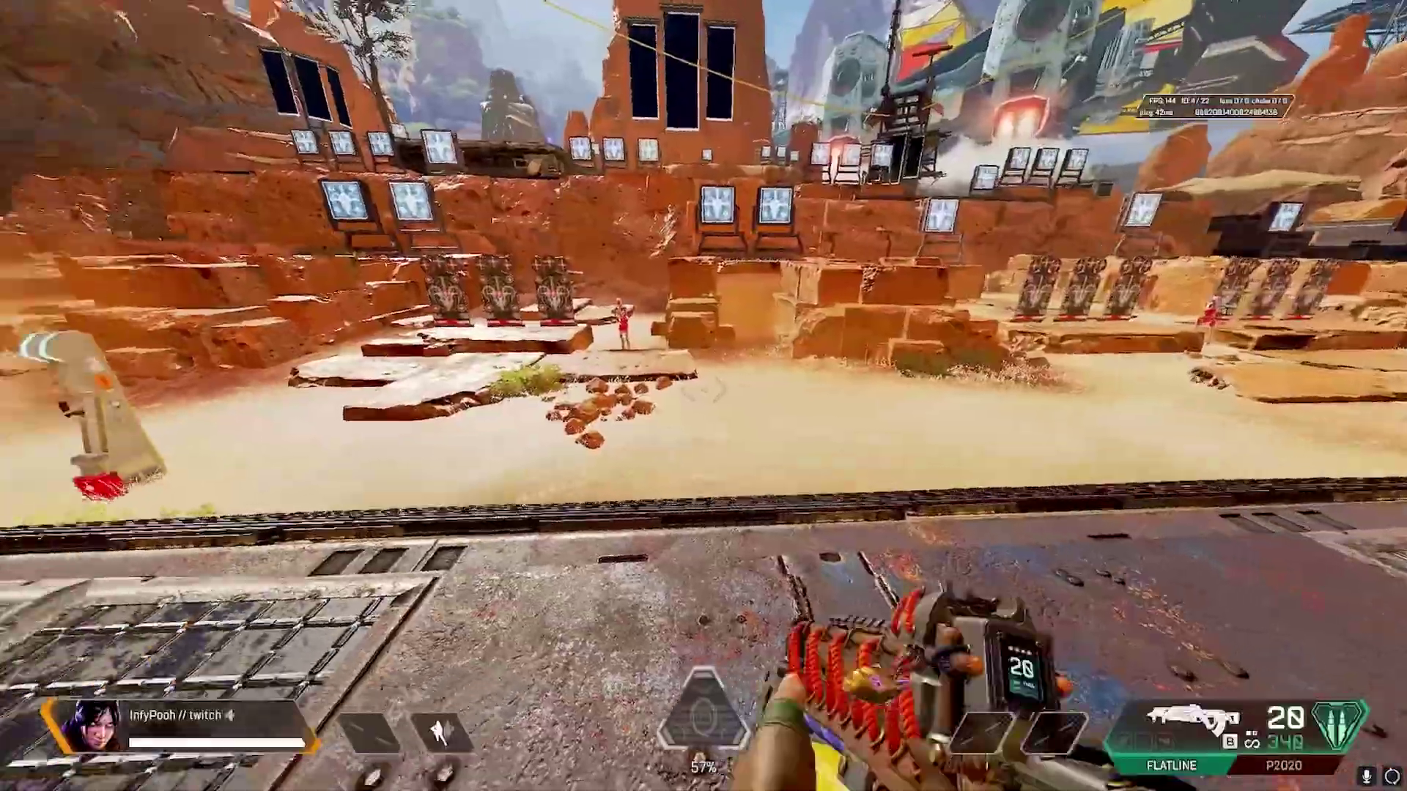
- Fire the Flatline at the distant target dummy, visit the settings briefly, and reload the weapon
key("w")
right_click(704, 396)
left_click(704, 395)
left_click_drag(704, 395, 703, 396)
key("Escape")
key("Escape")
key("r")
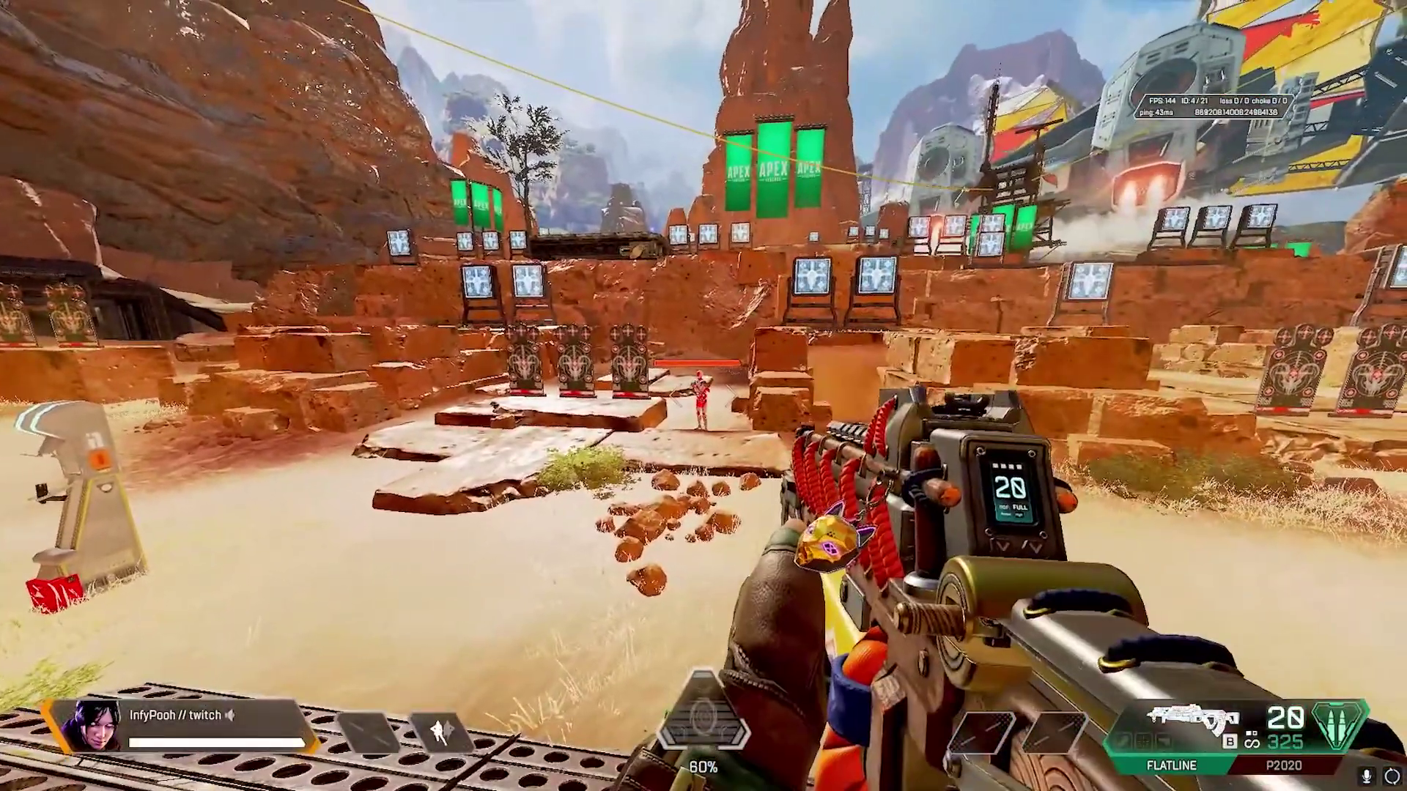
- Set Damage Numbers to Floating, fire the Flatline at the distant target dummy, and reload
left_click(854, 252)
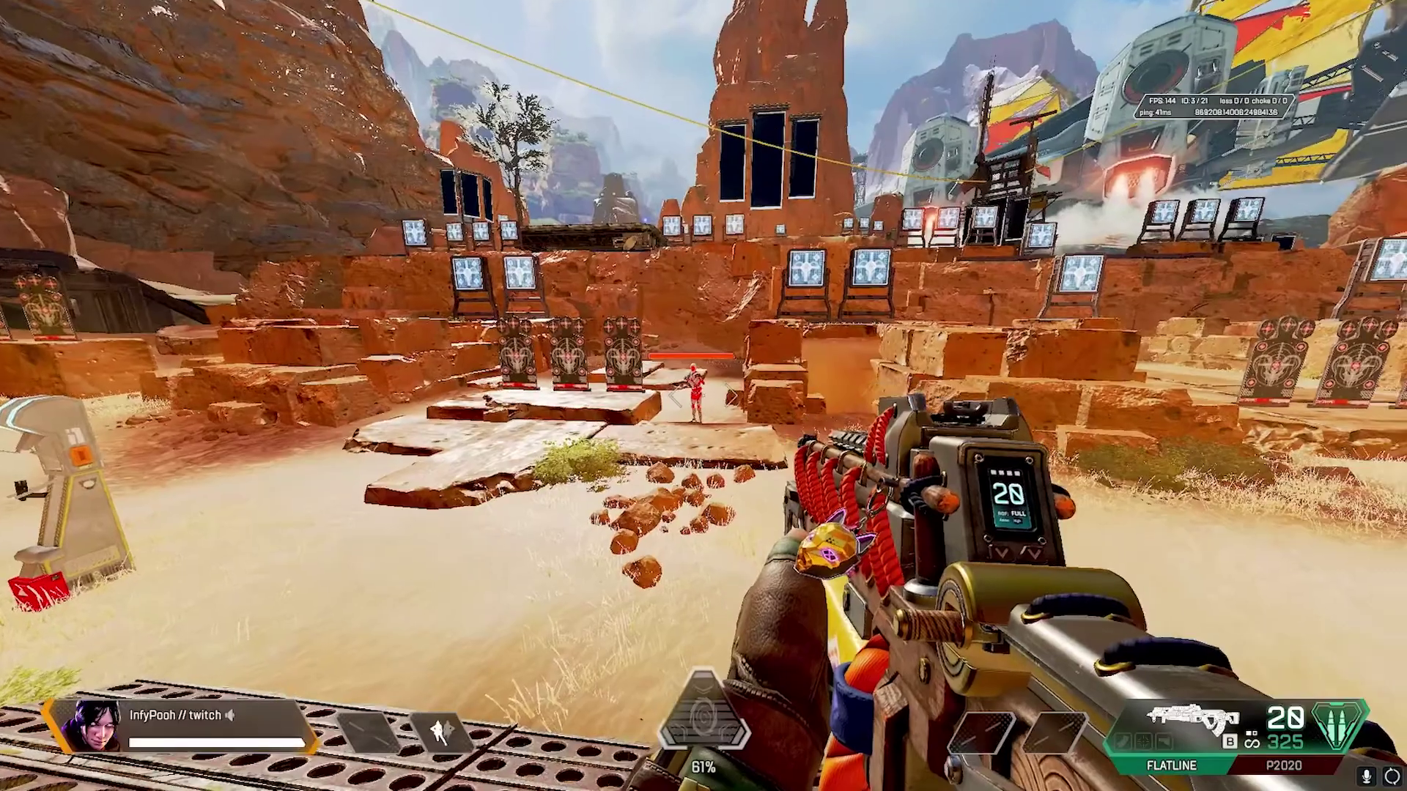
left_click_drag(704, 396, 703, 396)
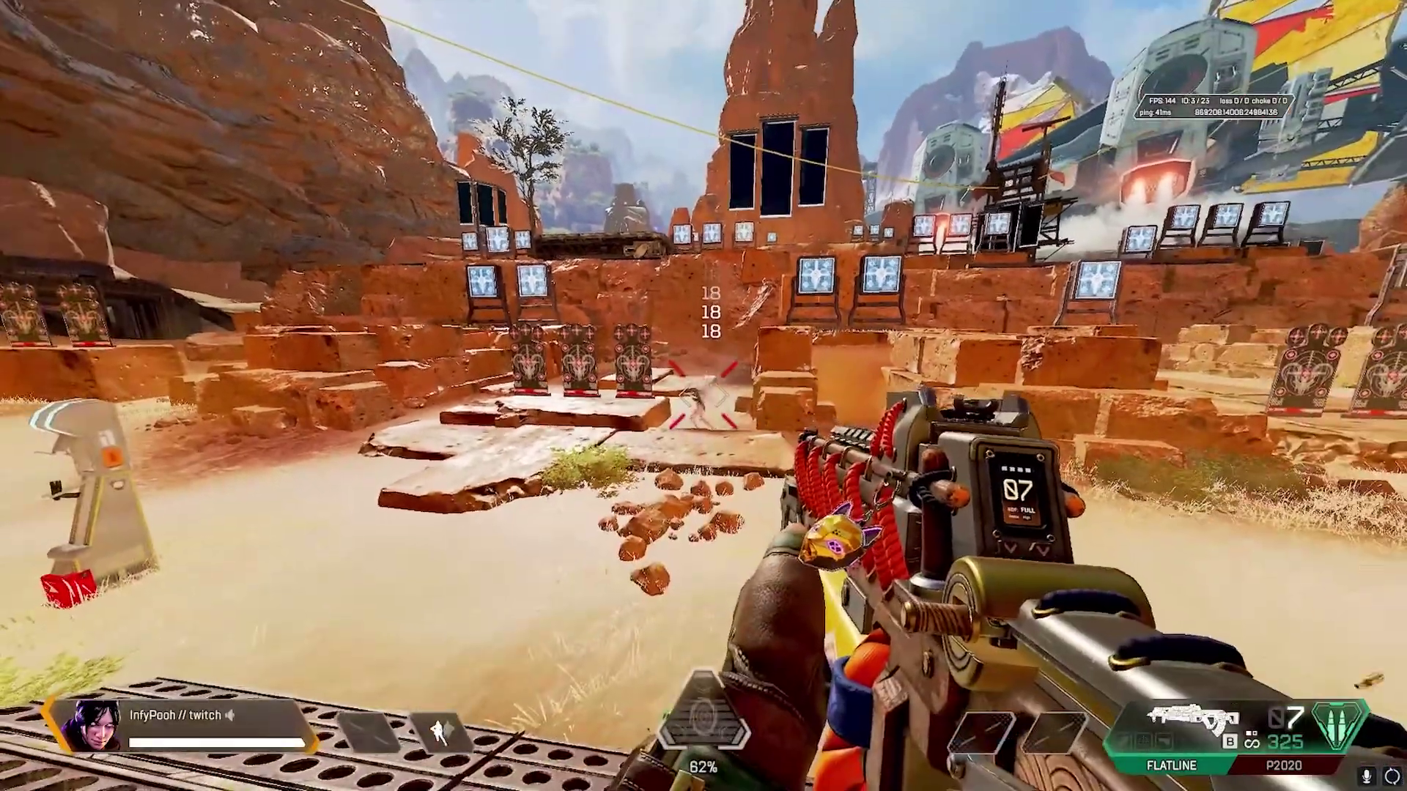
key("r")
- Cycle through the Damage Numbers options in the gameplay settings and set it back to Stacking
key("Escape")
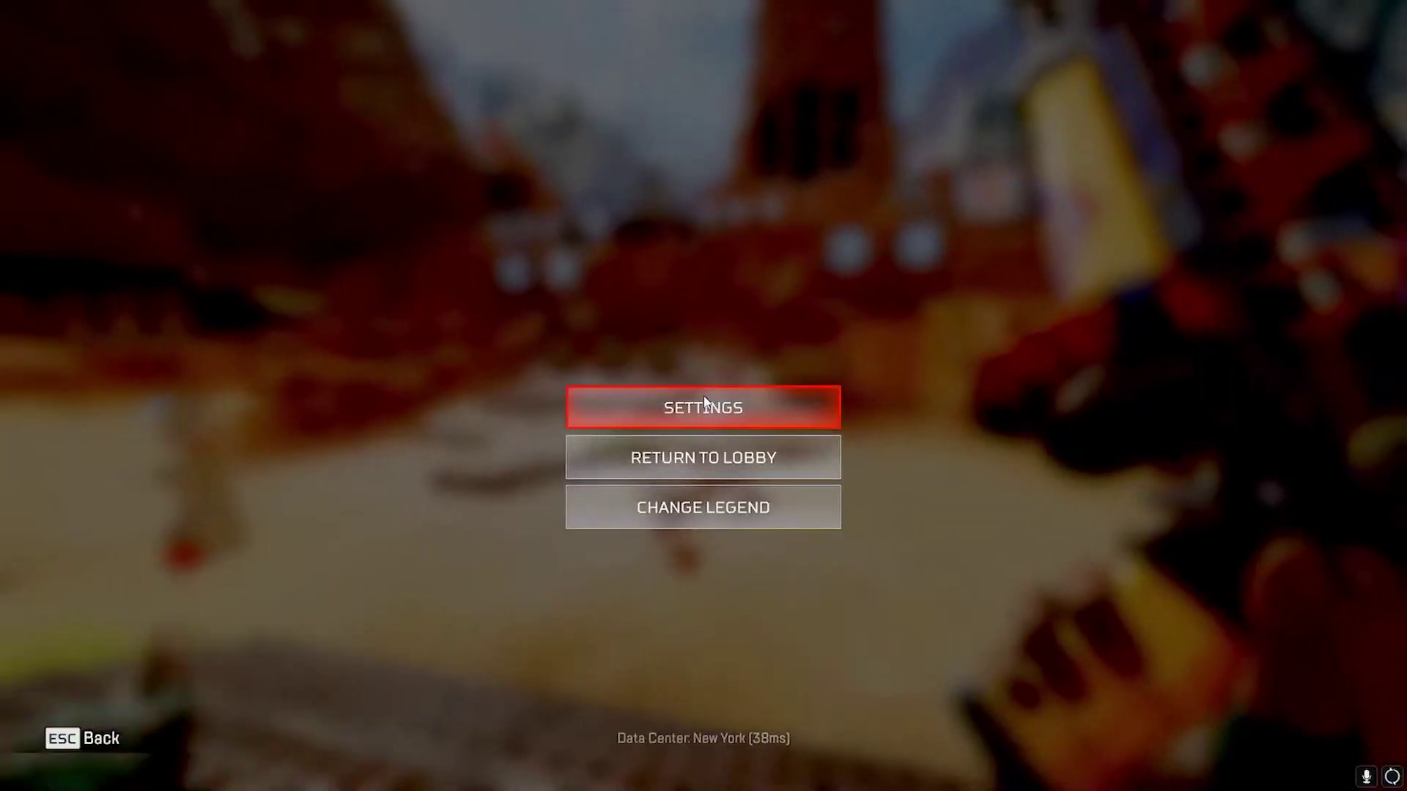
left_click(700, 403)
left_click(653, 254)
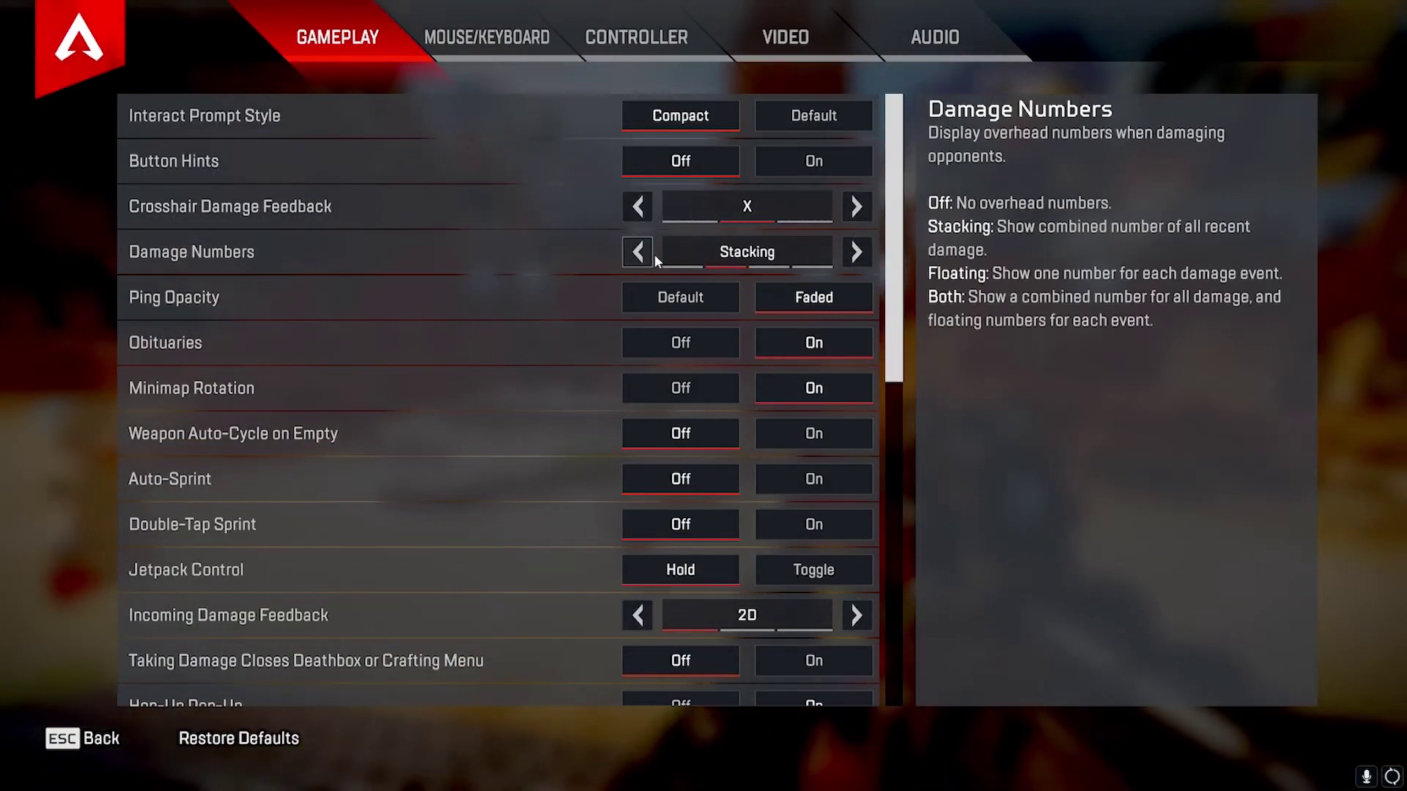
left_click(653, 254)
left_click(860, 253)
left_click(860, 252)
left_click(859, 253)
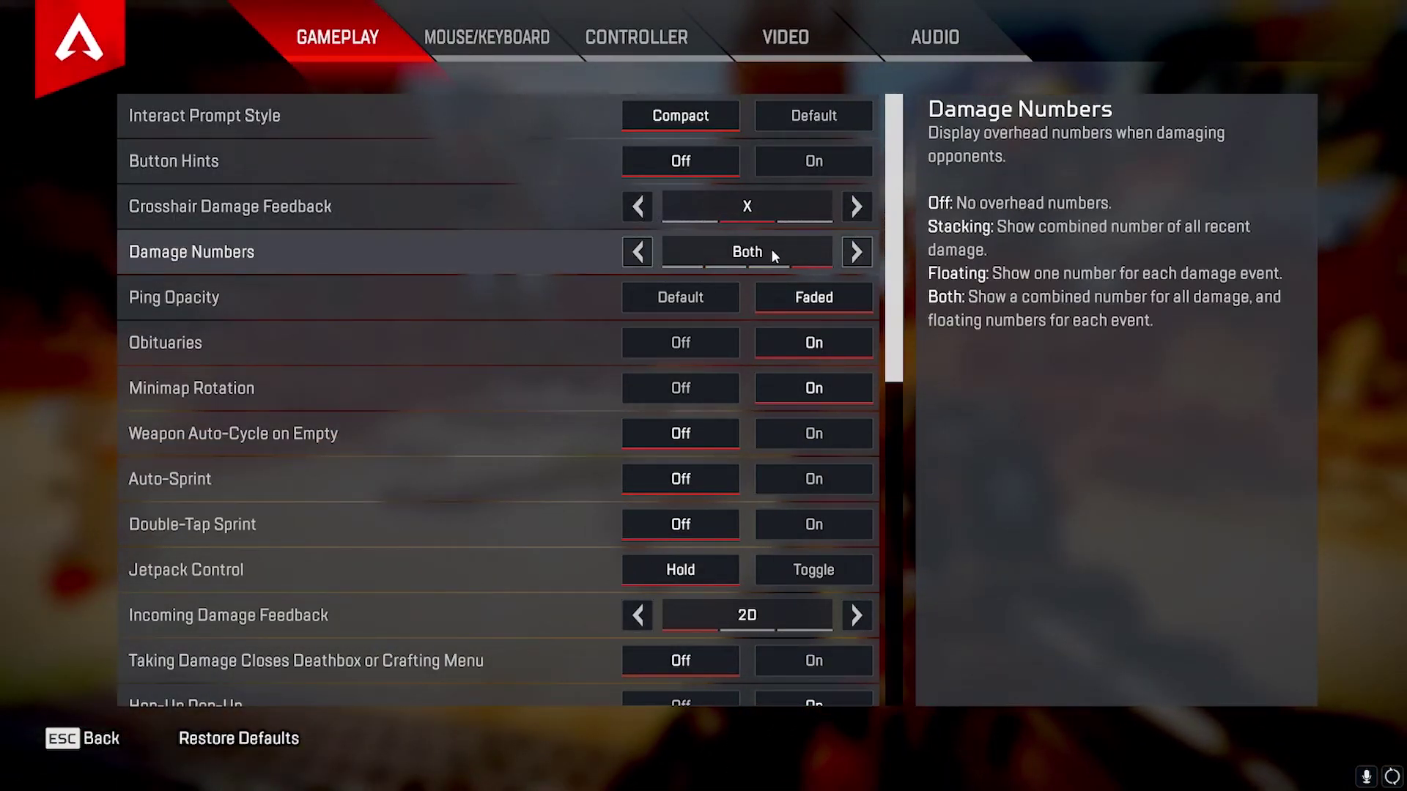
left_click(638, 252)
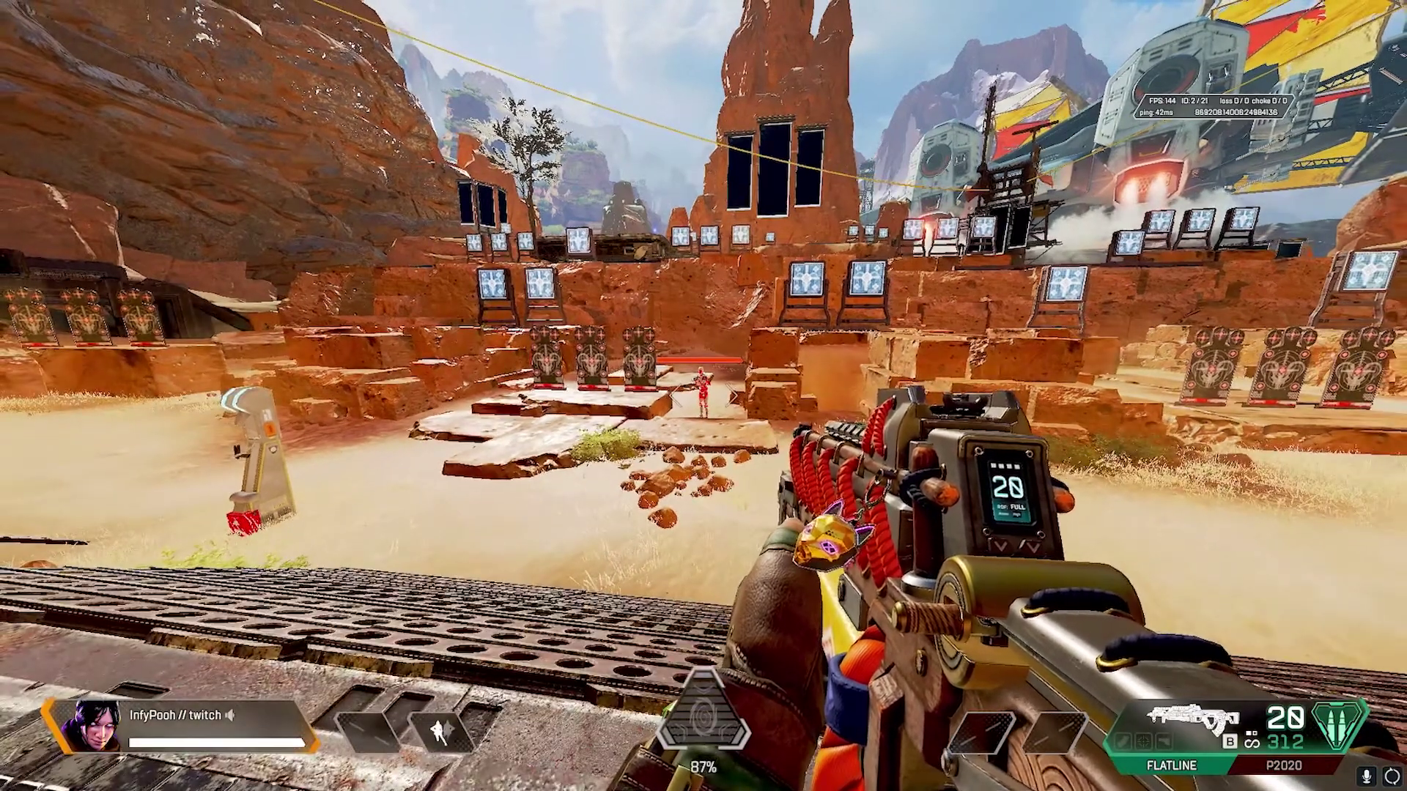
- Turn on Auto-Sprint in the gameplay settings
key("Escape")
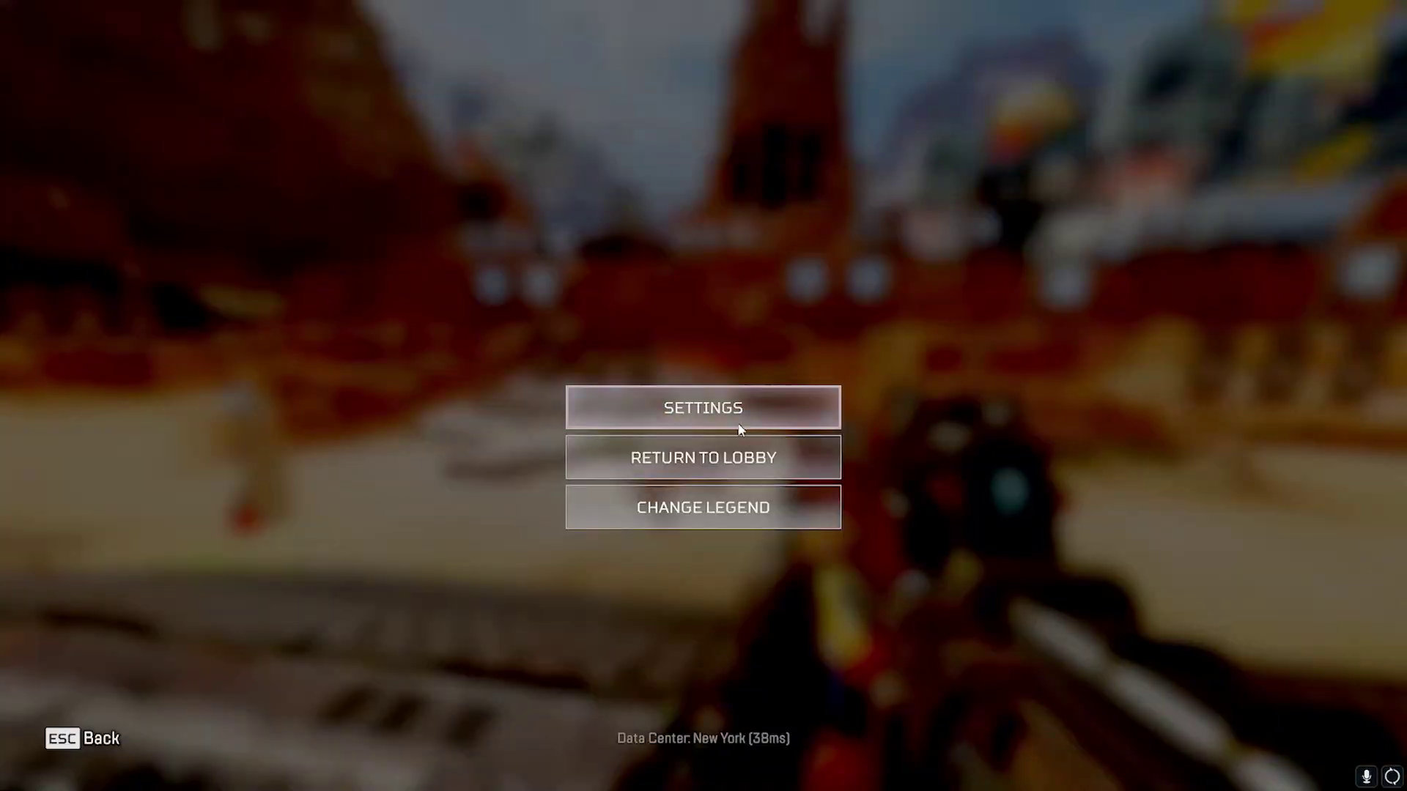
left_click(739, 410)
left_click(792, 478)
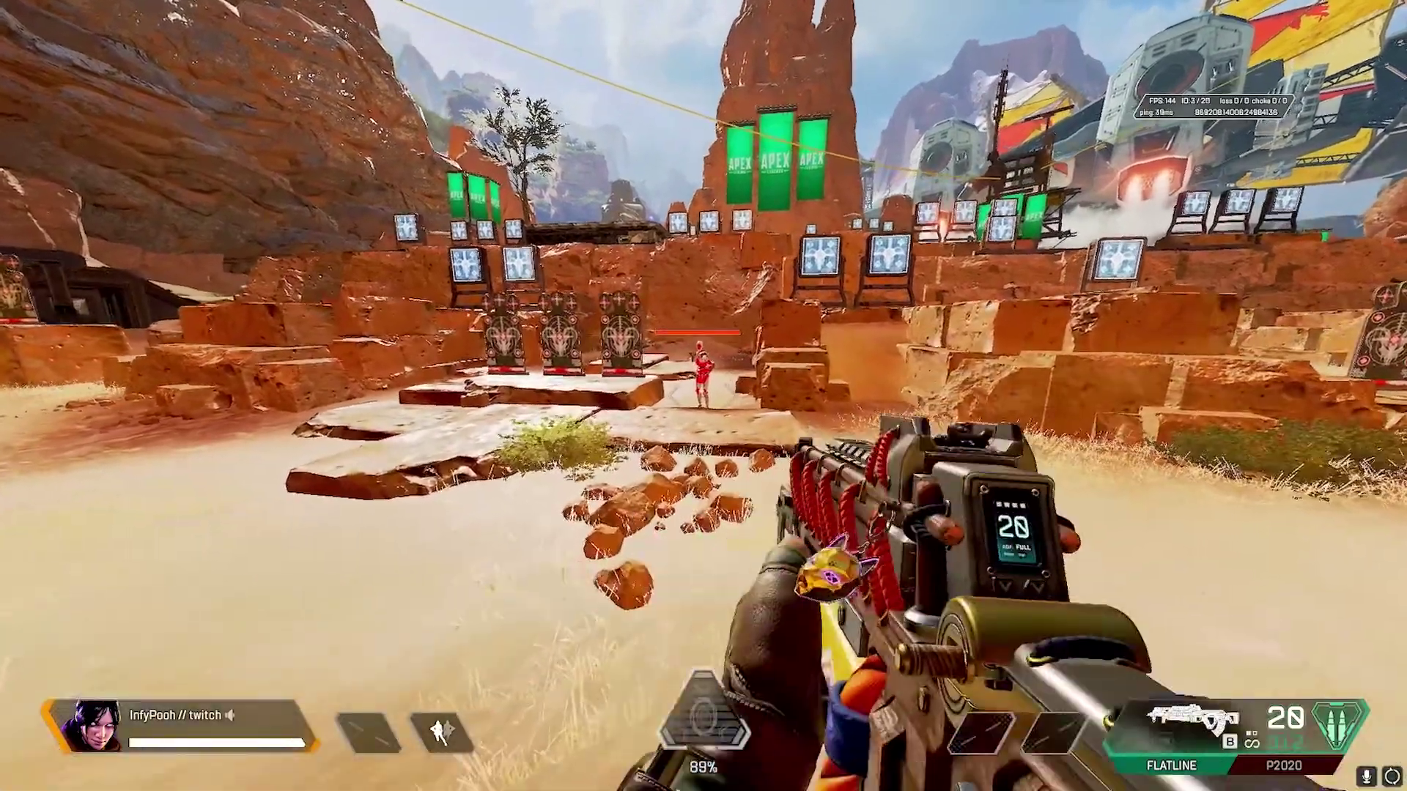
- Test Auto-Sprint by moving forward and backward across the sand and rocks toward the target dummy
key("w")
key("w")
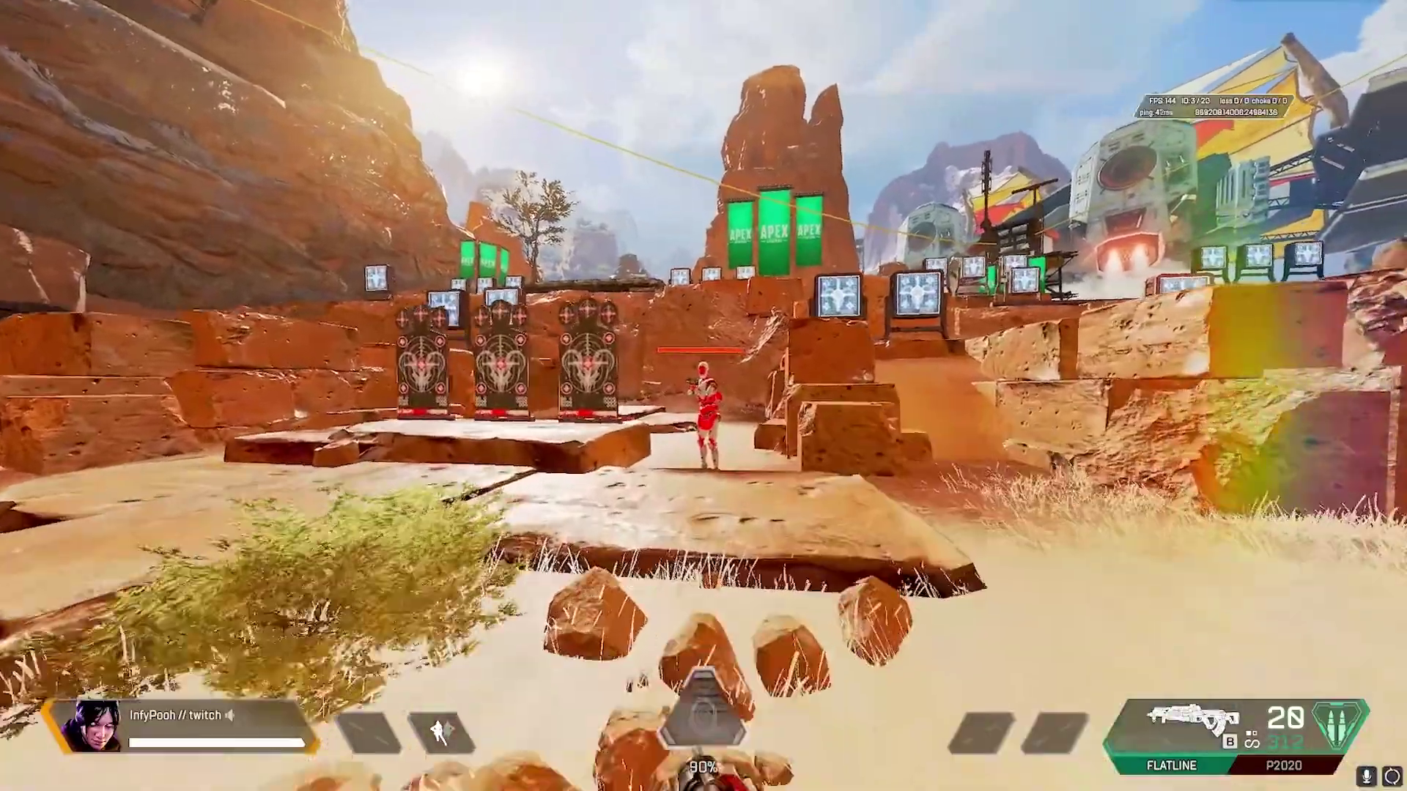
key("w")
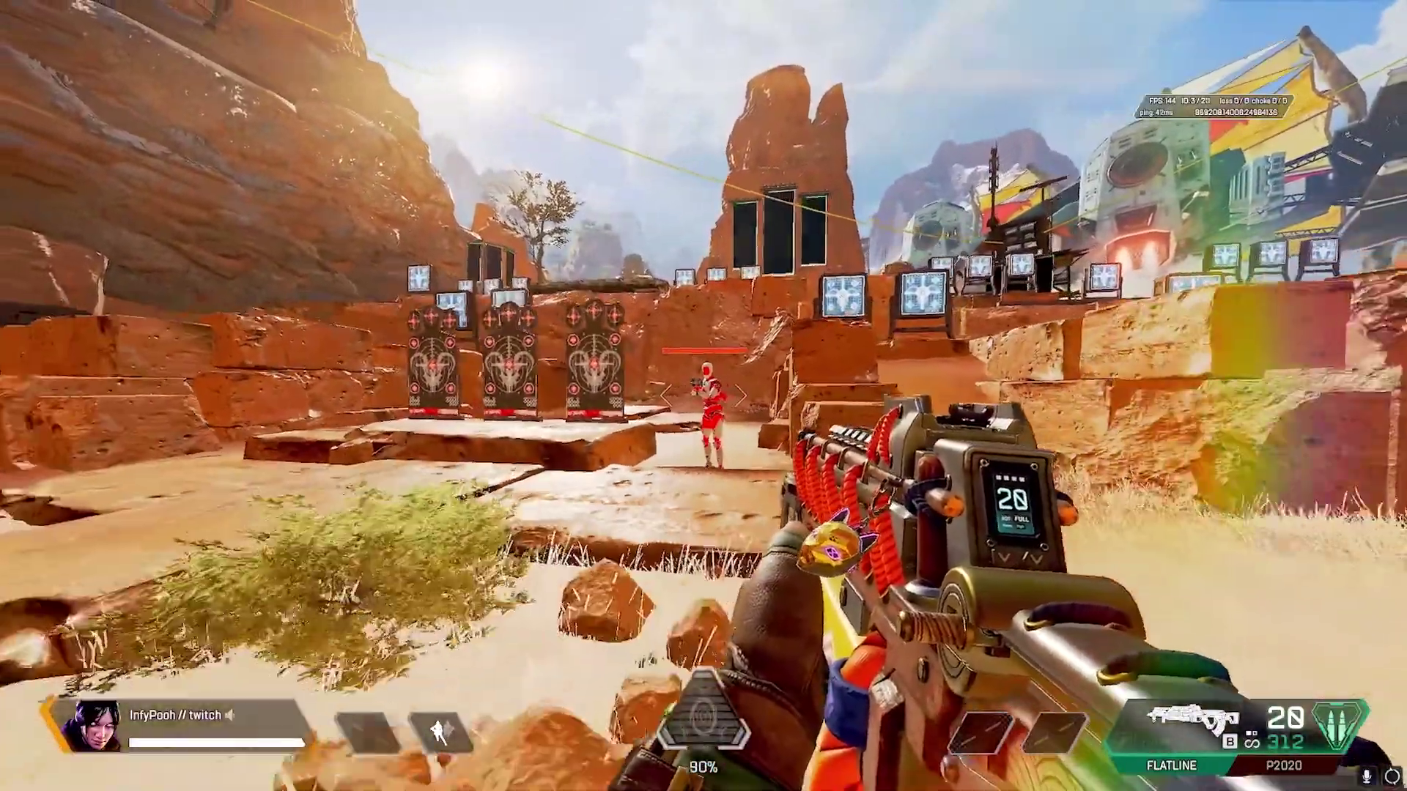
key("s")
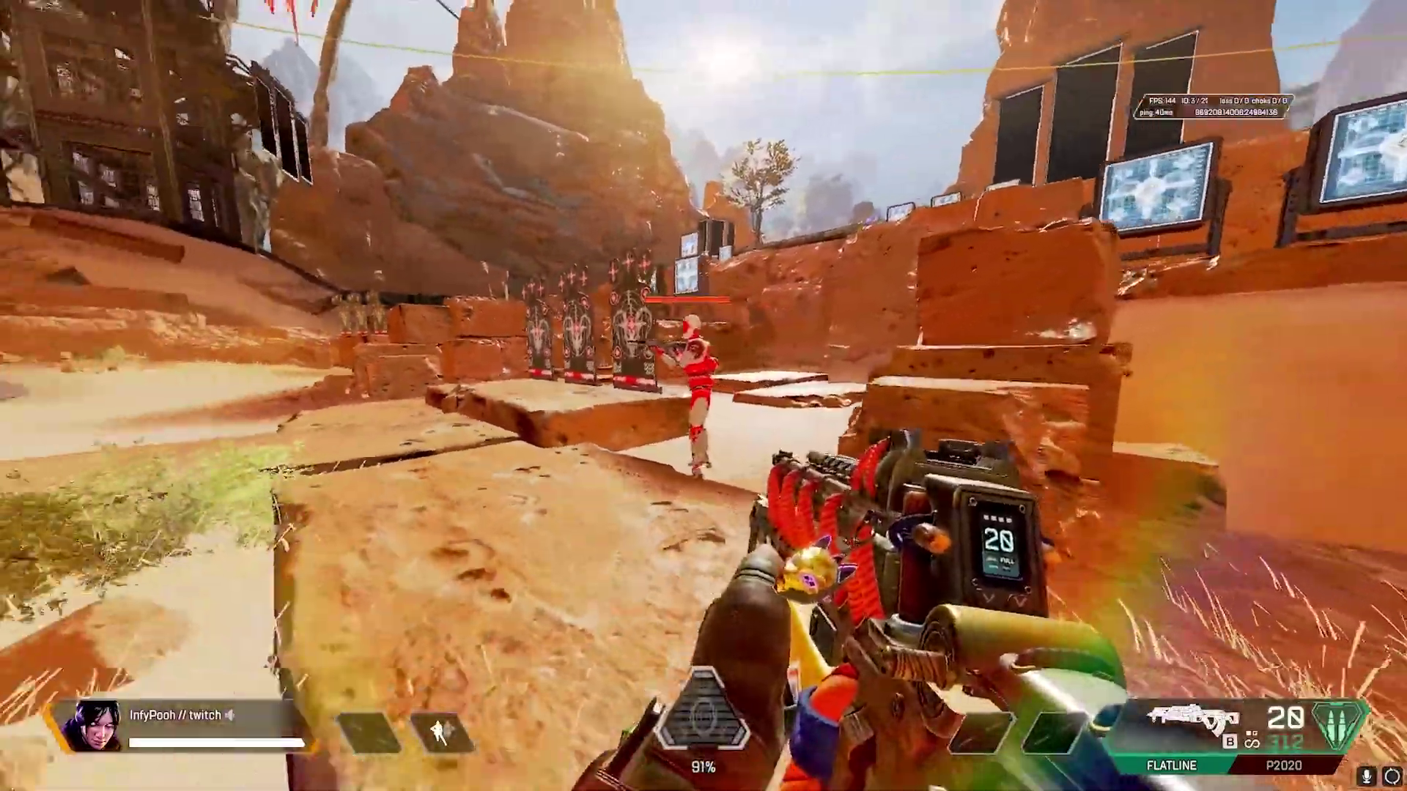
key("w")
key("s")
key("w")
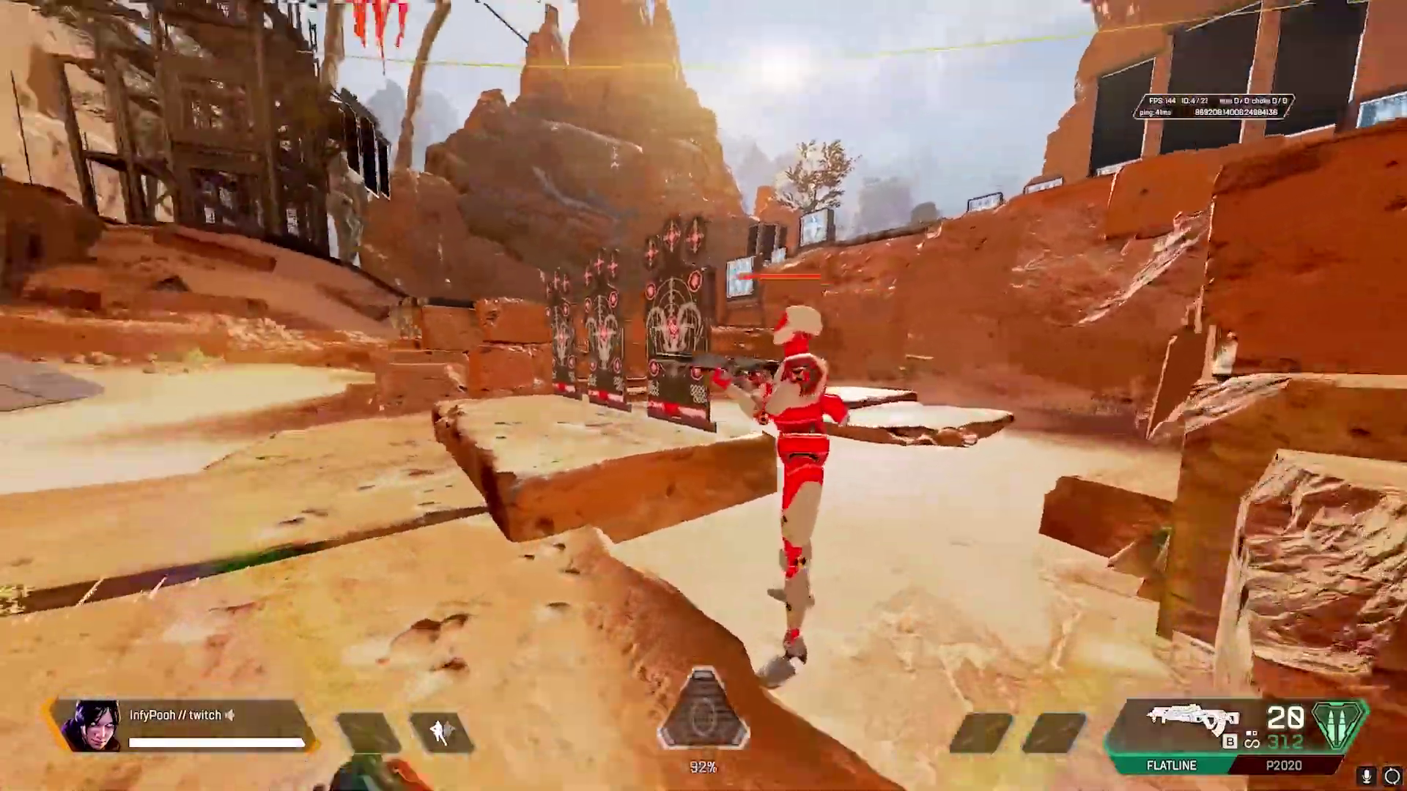
key("s")
key("w")
- Fire single Flatline shots at the nearby target dummy while moving around it
left_click(704, 396)
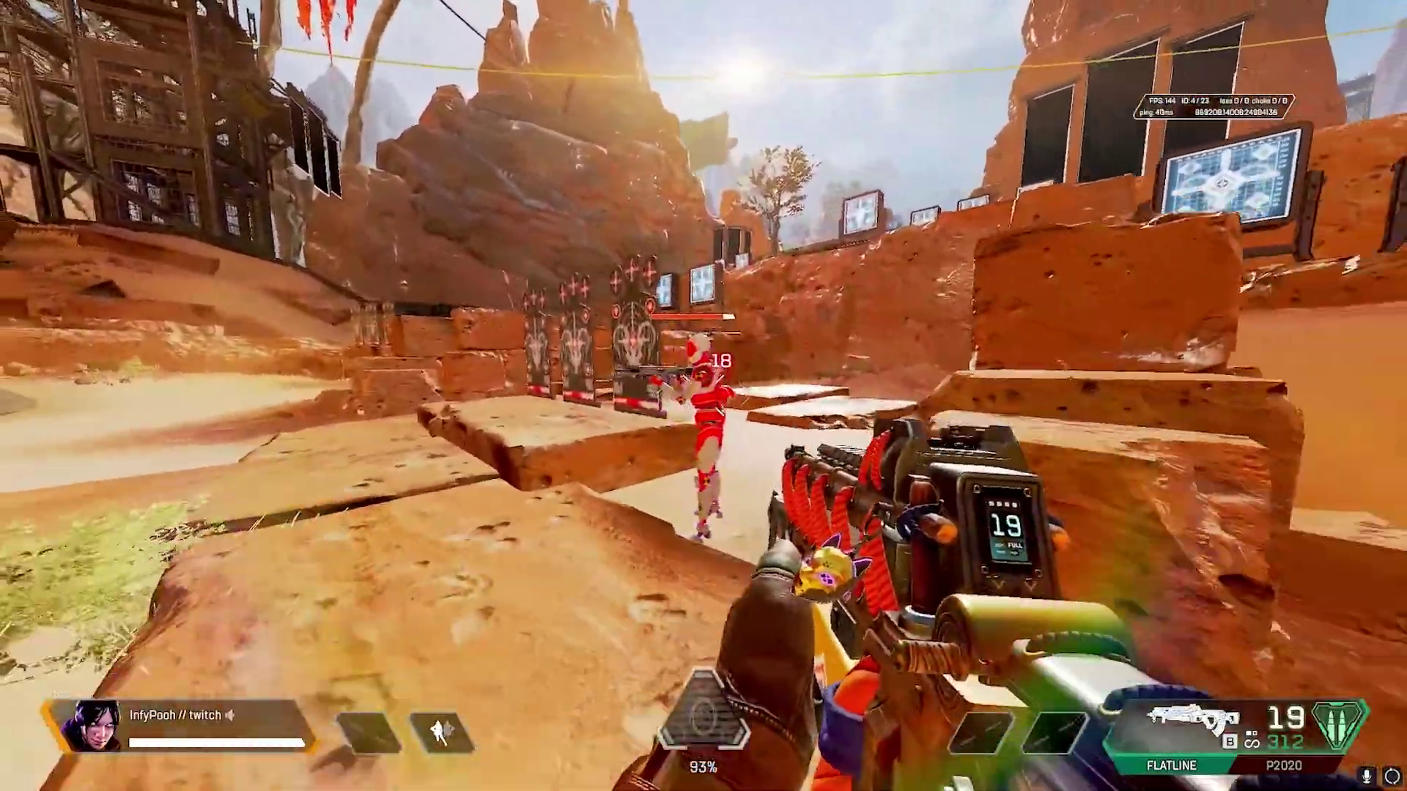
left_click(703, 396)
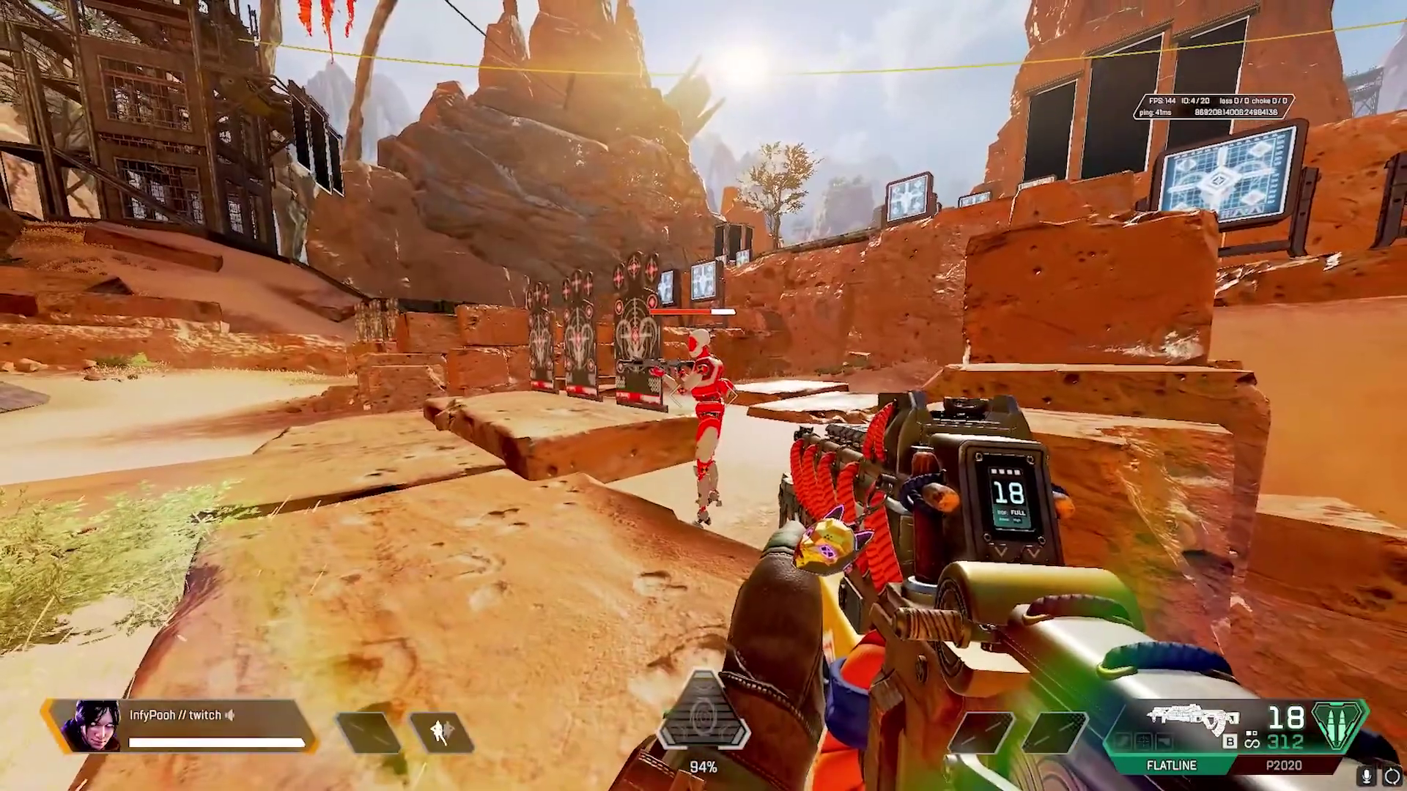
key("s")
left_click(704, 395)
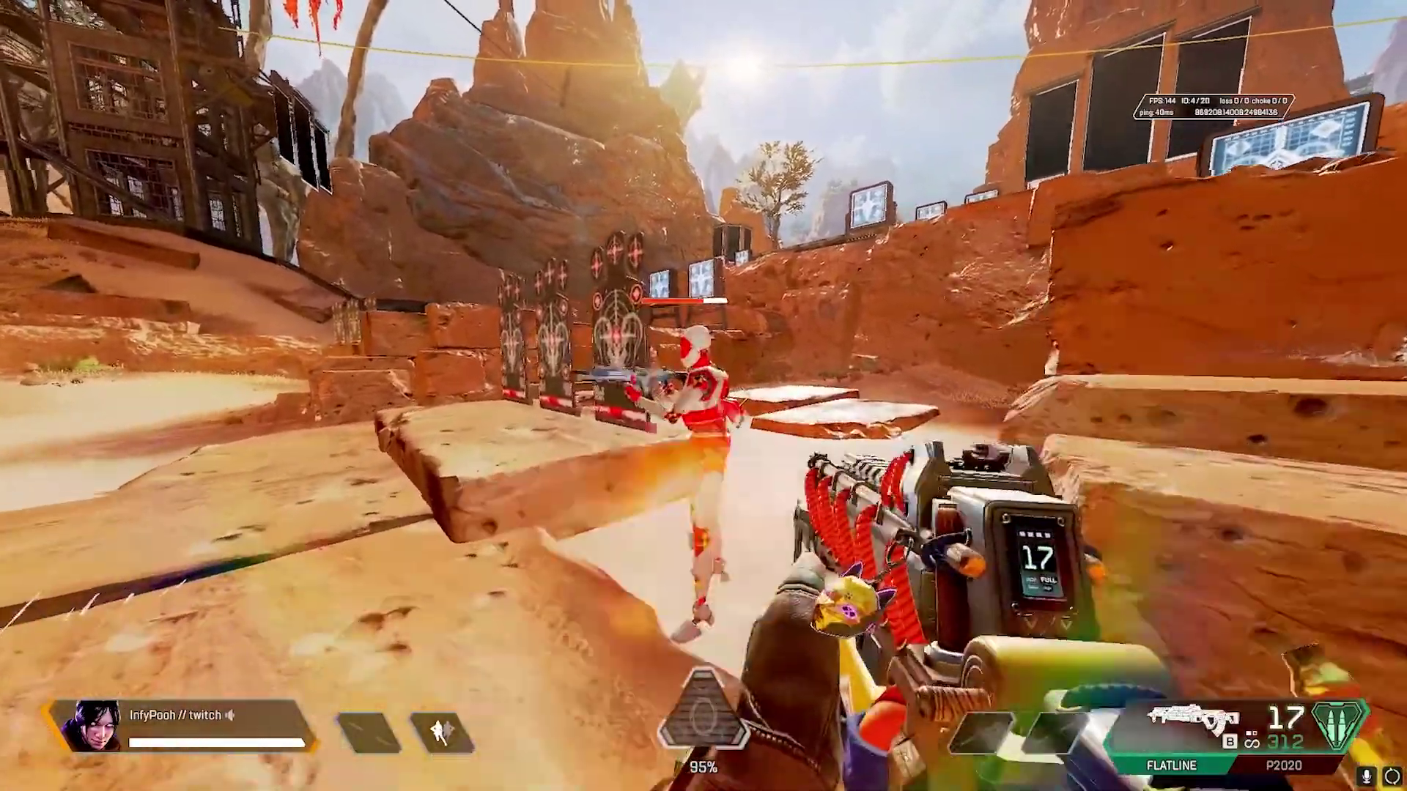
- Turn off Auto-Sprint in the gameplay settings and return to the firing range
key("Escape")
left_click(703, 405)
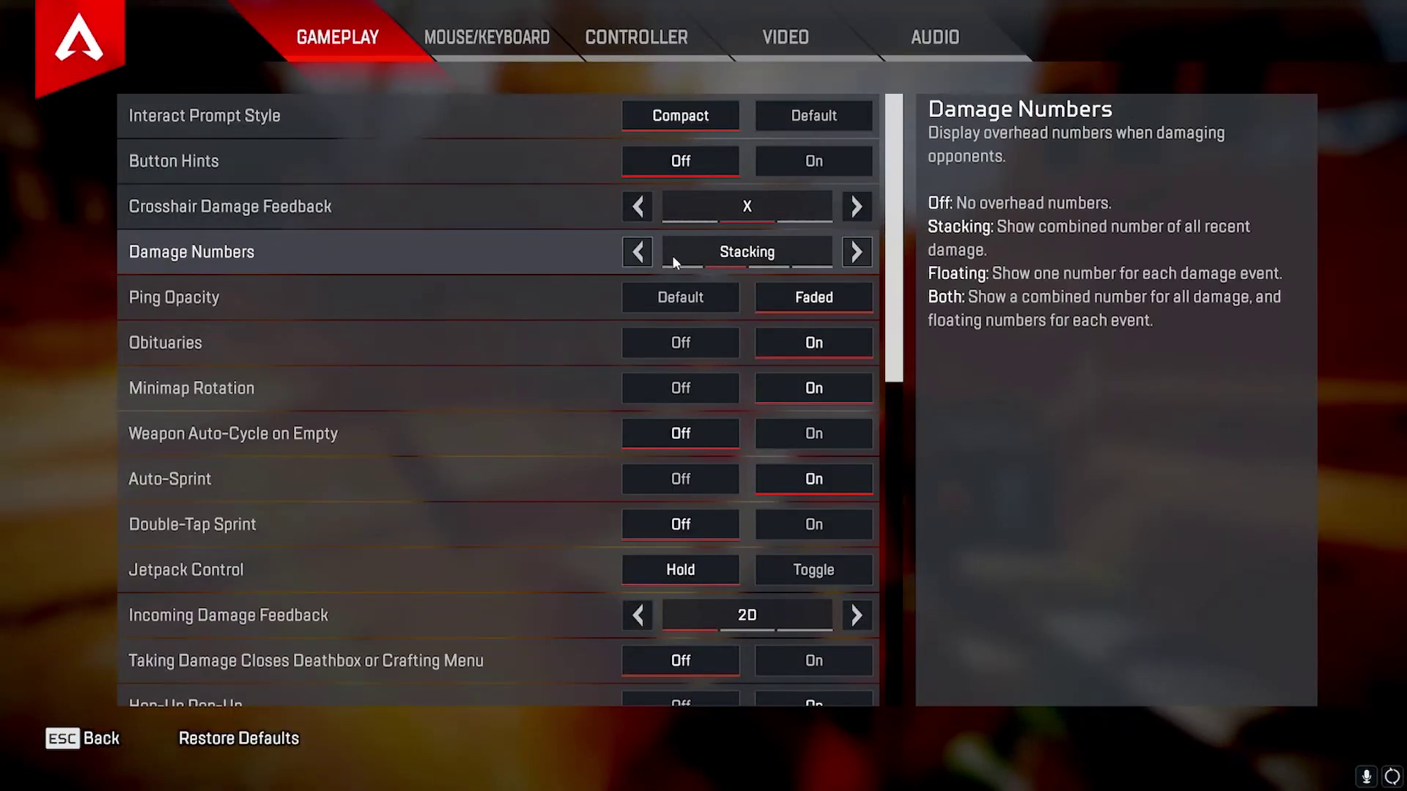
left_click(648, 469)
key("Escape")
key("Escape")
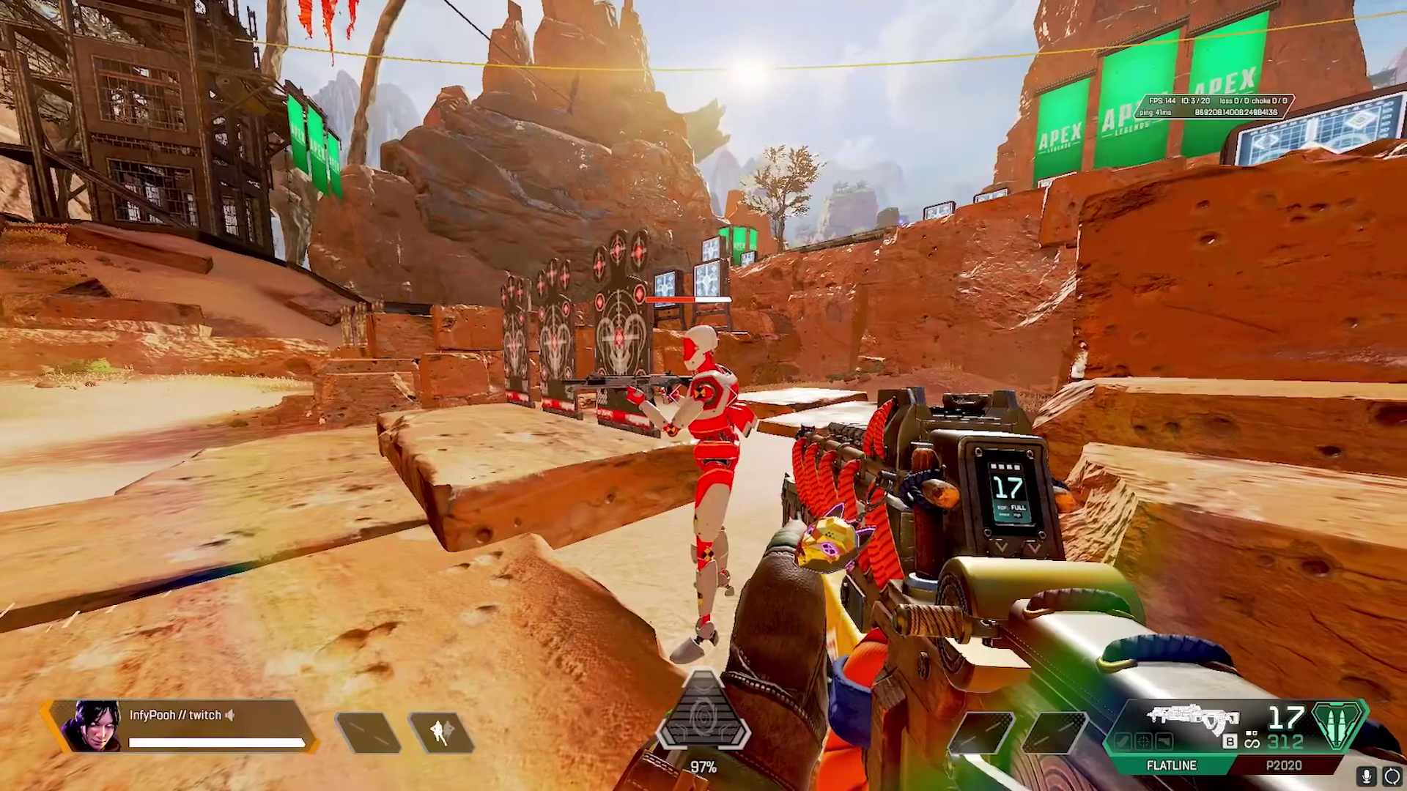
- Move around the nearby target dummy, fire a Flatline burst at it, and reload
key("s")
key("w")
left_click(703, 396)
key("r")
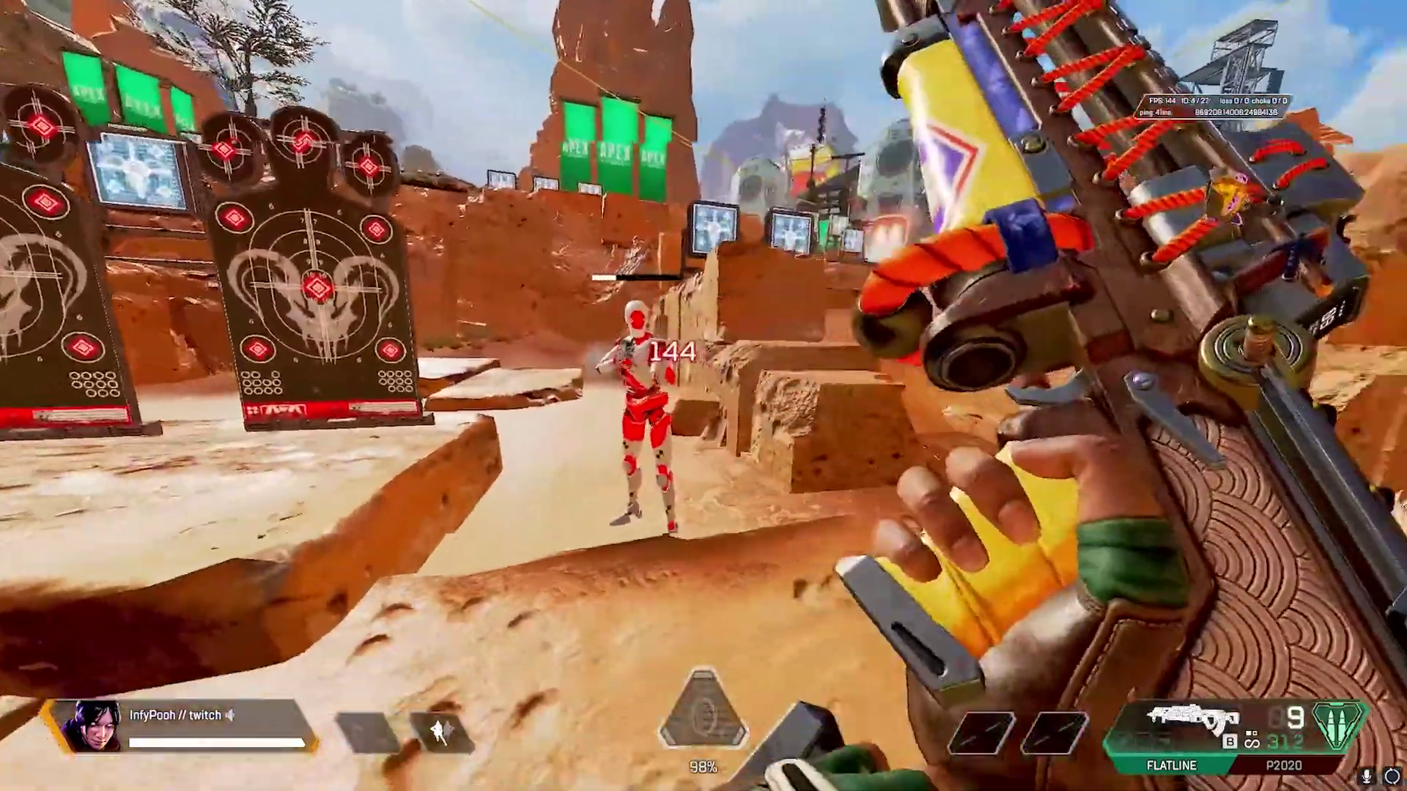
- Review the Double-Tap Sprint, Jetpack Control and Incoming Damage Feedback options in the gameplay settings
key("Escape")
left_click(703, 403)
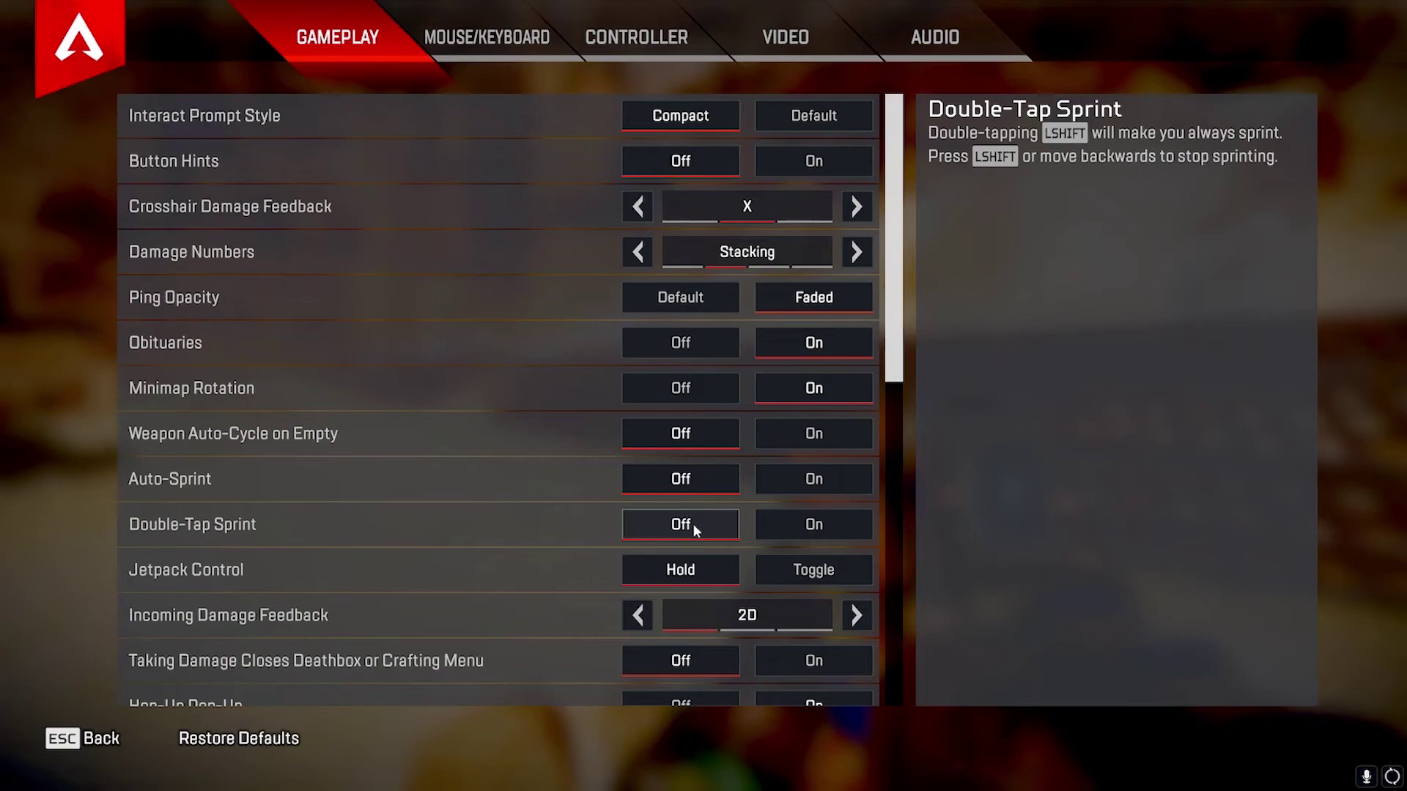
scroll(513, 529, "down", 1)
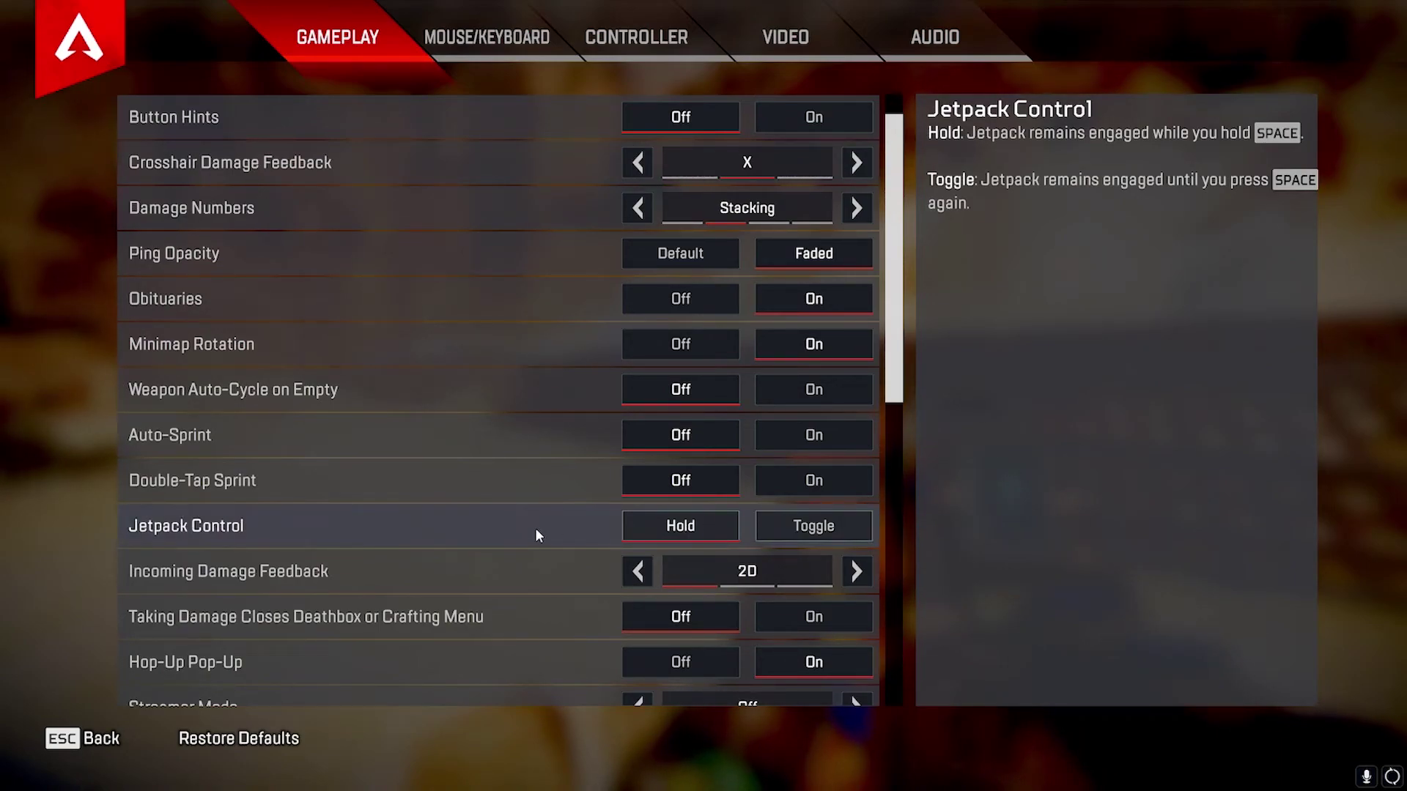
scroll(535, 527, "down", 1)
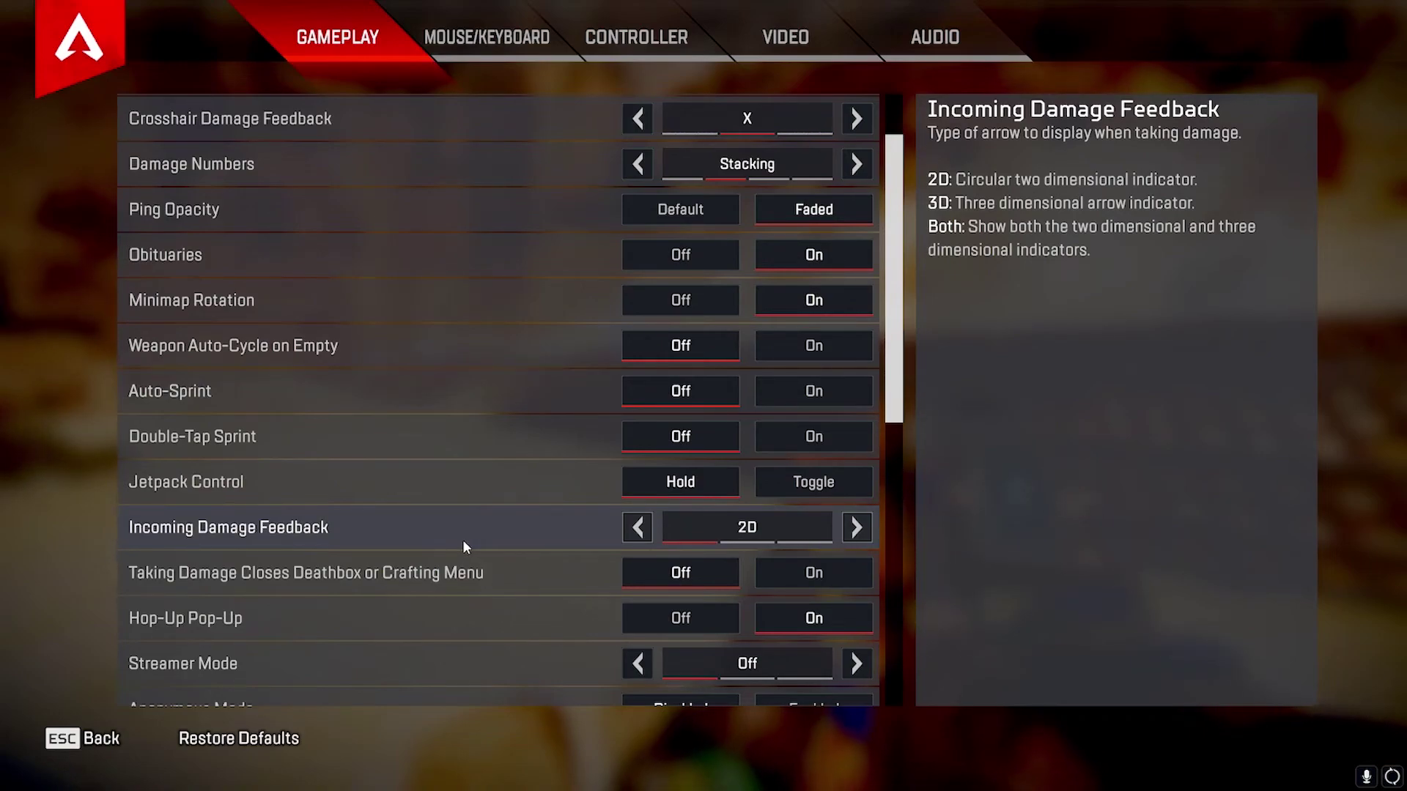
scroll(466, 544, "down", 1)
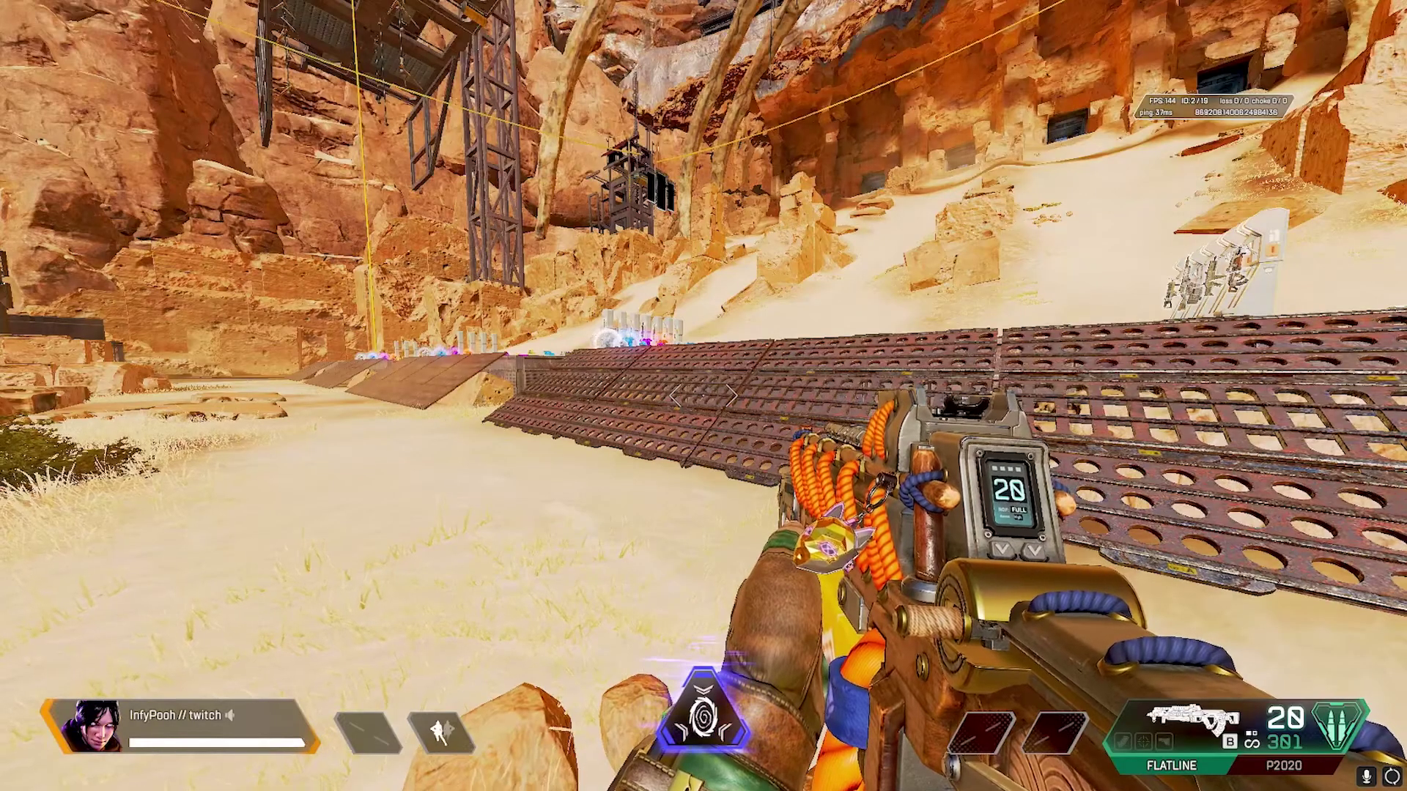
- Run from the sand up onto the metal platform with the weapon racks and laid-out items
key("w")
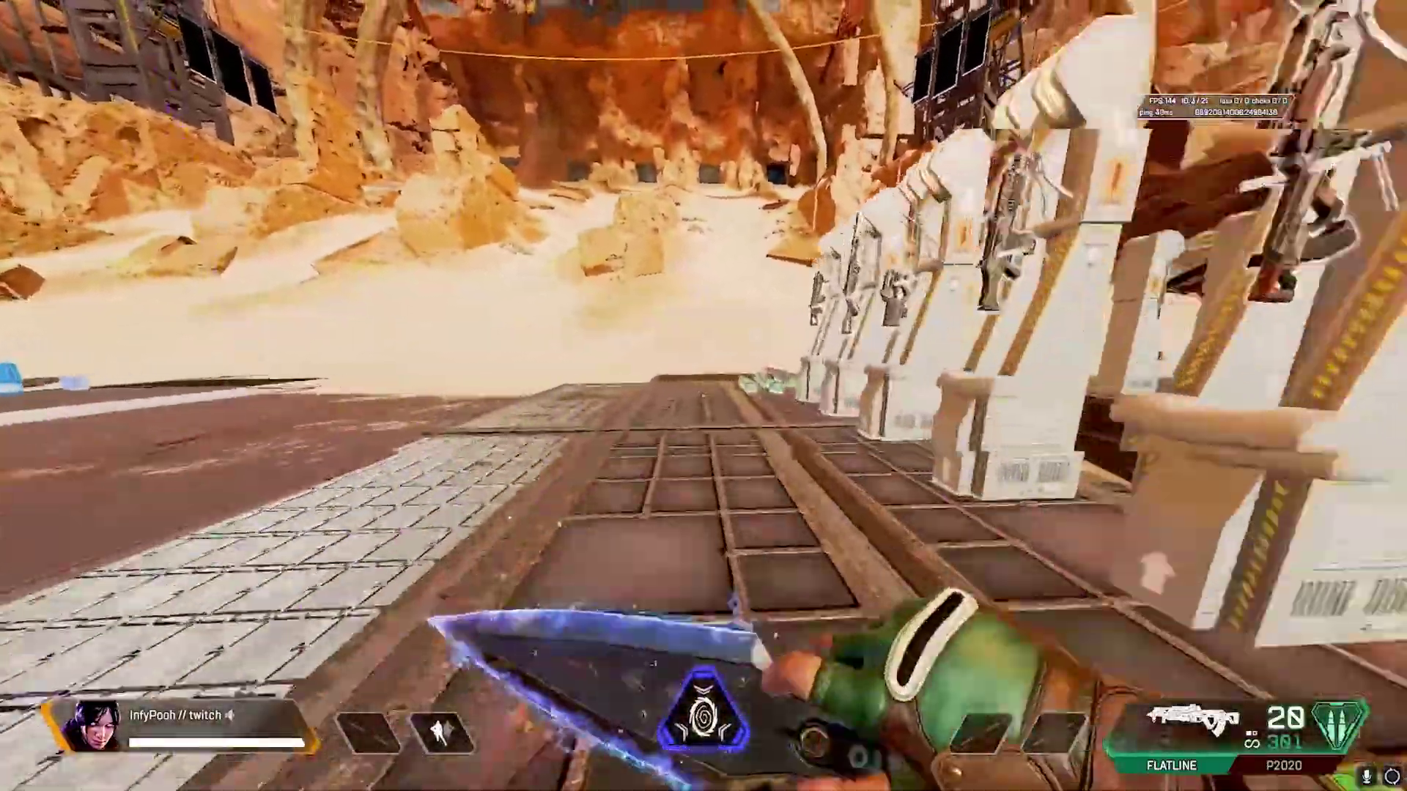
key("space")
key("s")
key("d")
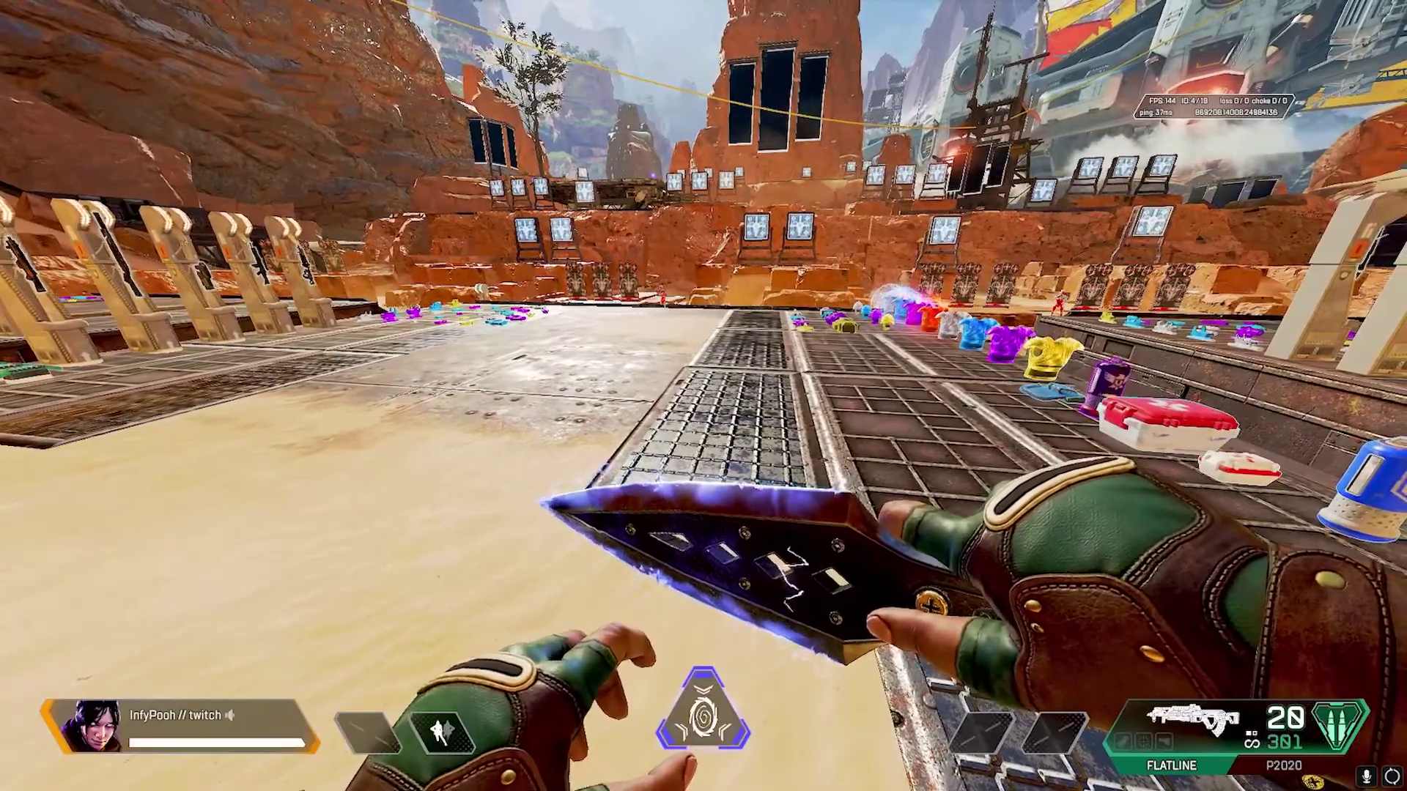
key("w")
key("a")
- Check the gameplay settings further down the list, around Hop-Up Pop-Up
key("Escape")
left_click(716, 399)
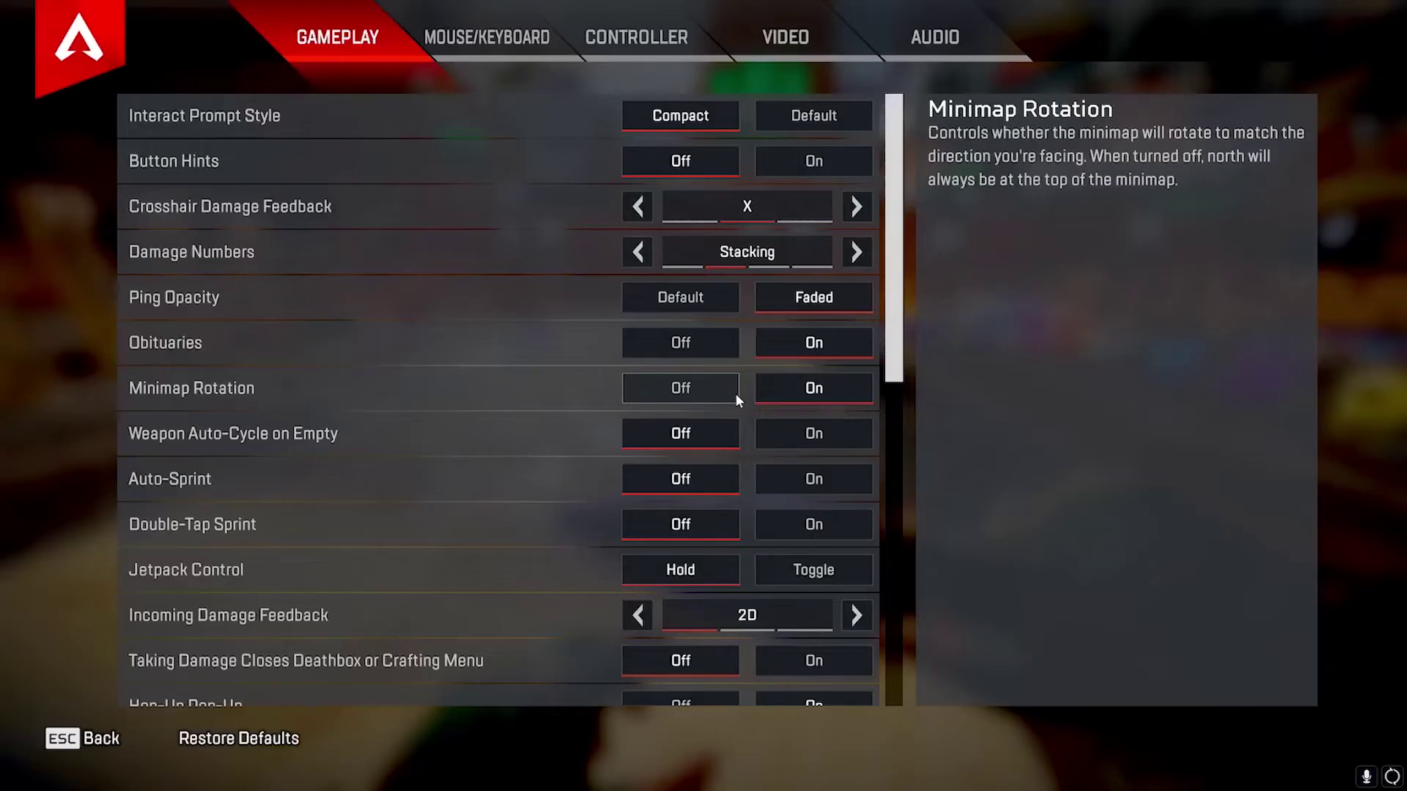
scroll(590, 491, "down", 4)
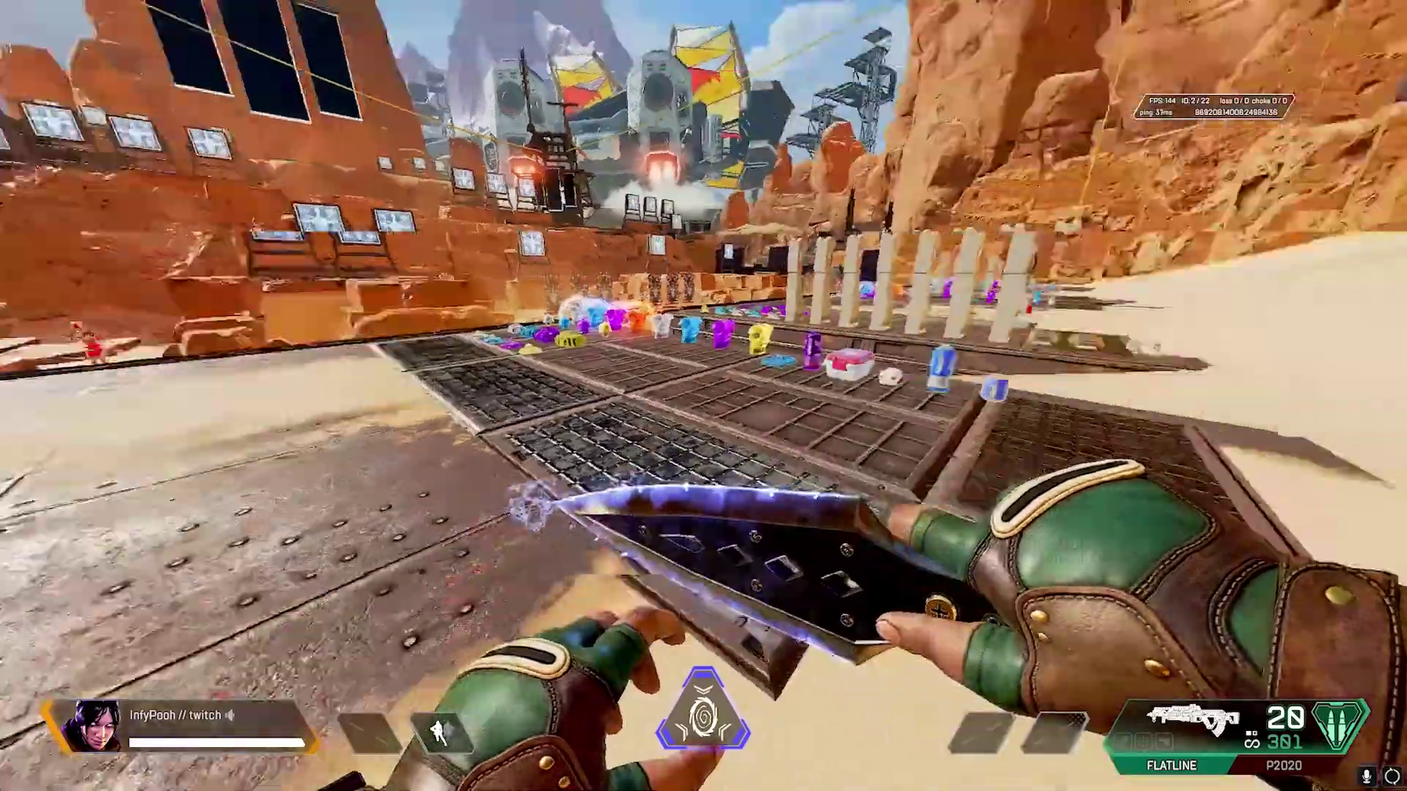
- Run past the weapon racks, switch to the P2020, and attach Hammerpoint Rounds from the platform to it
key("w")
key("w")
key("2")
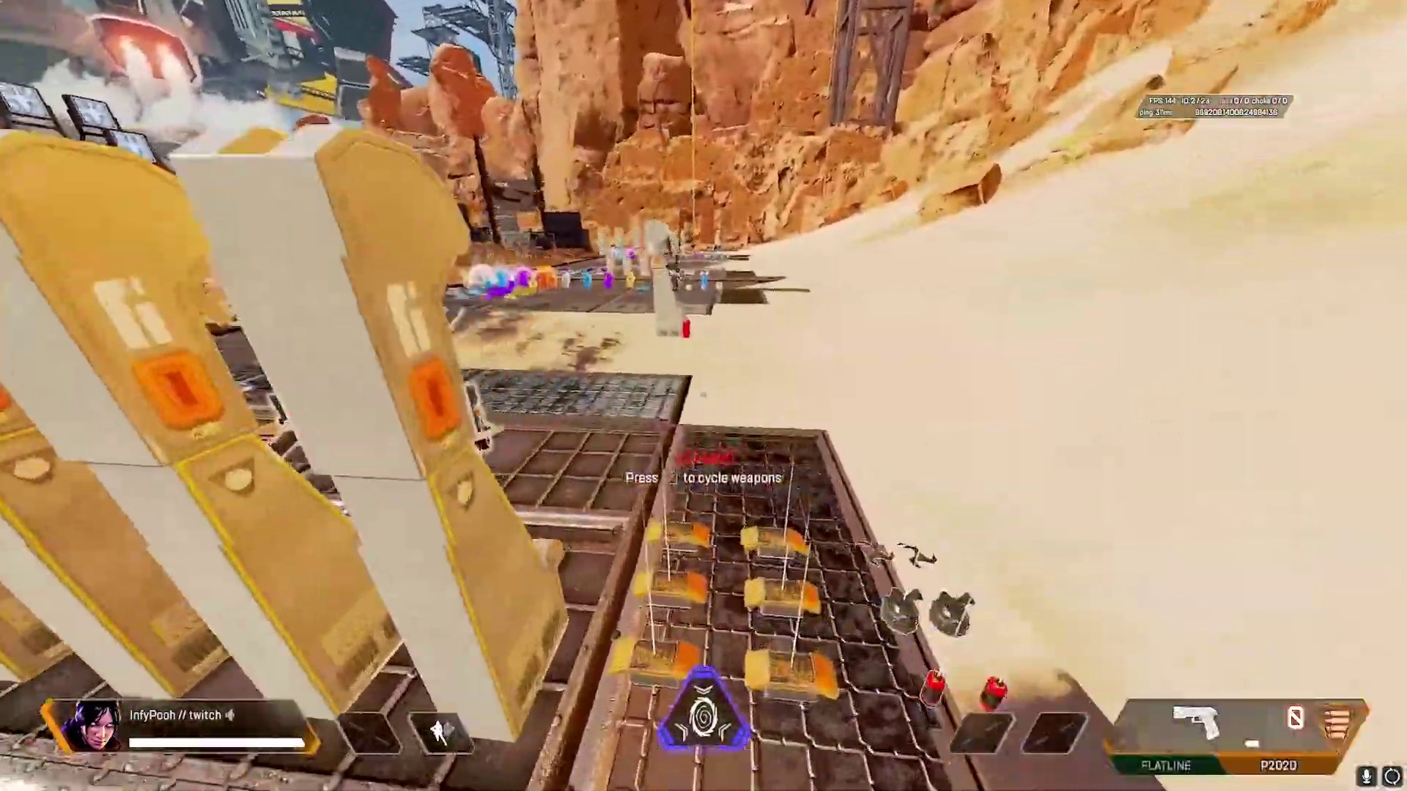
key("w")
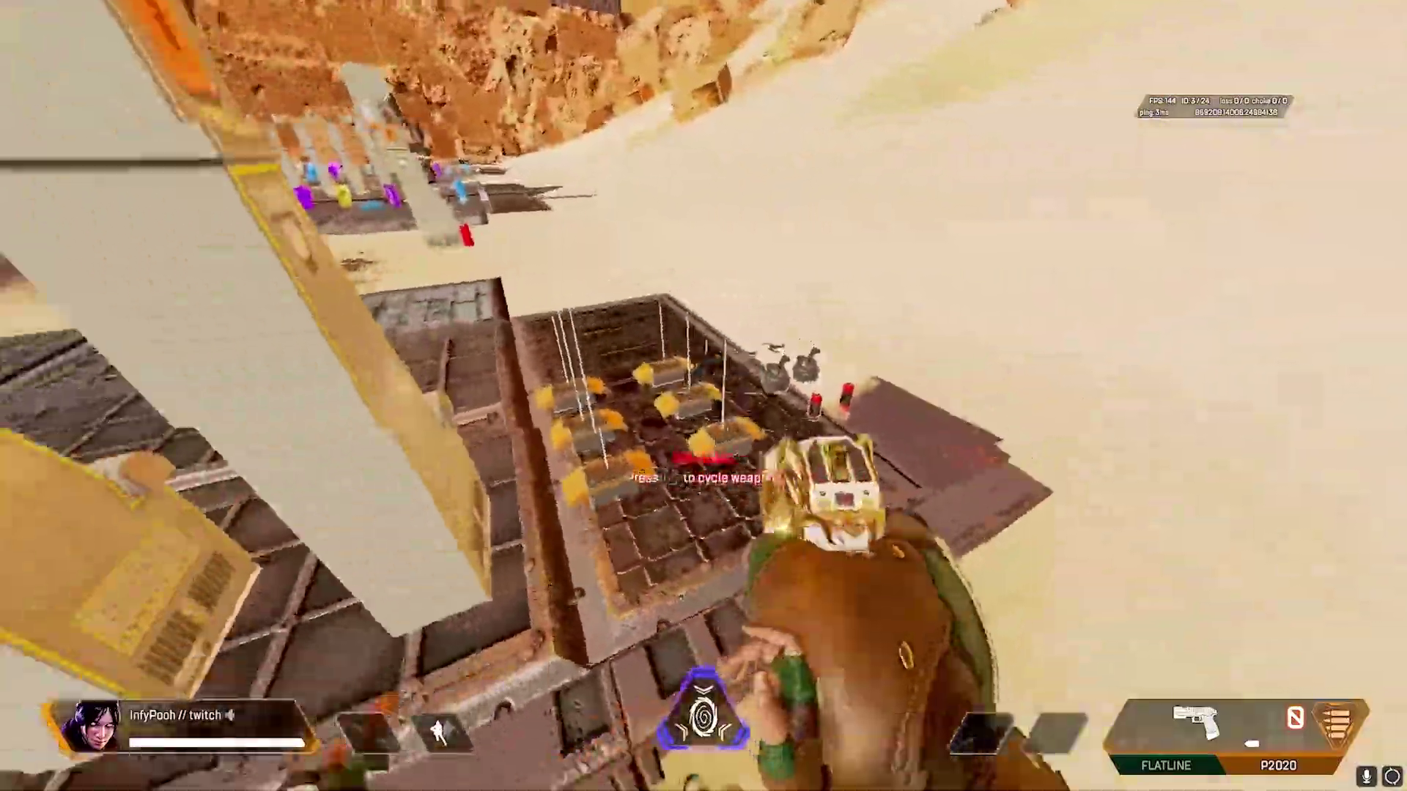
key("2")
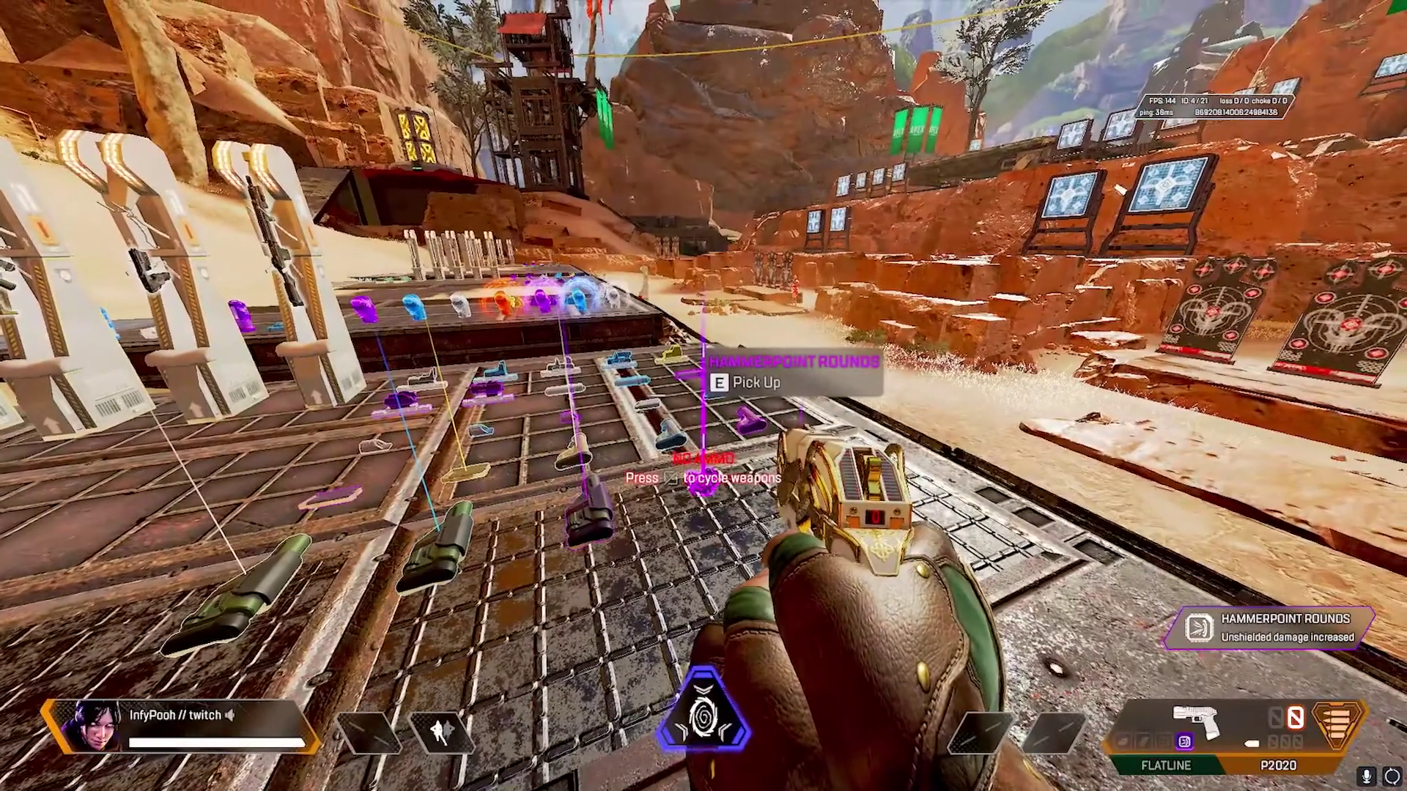
- Turn off Hop-Up Pop-Up in the gameplay settings
key("Escape")
left_click(704, 400)
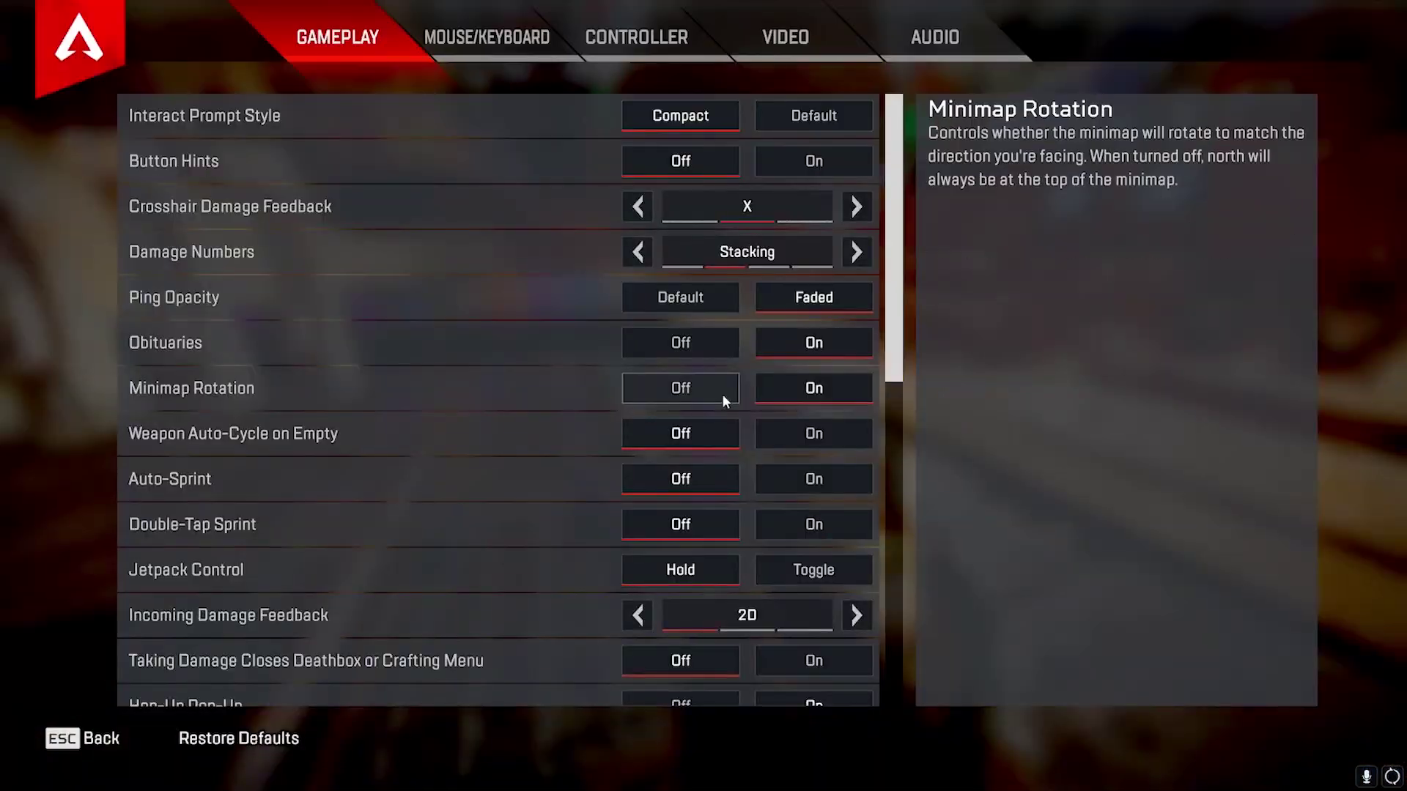
scroll(520, 470, "down", 7)
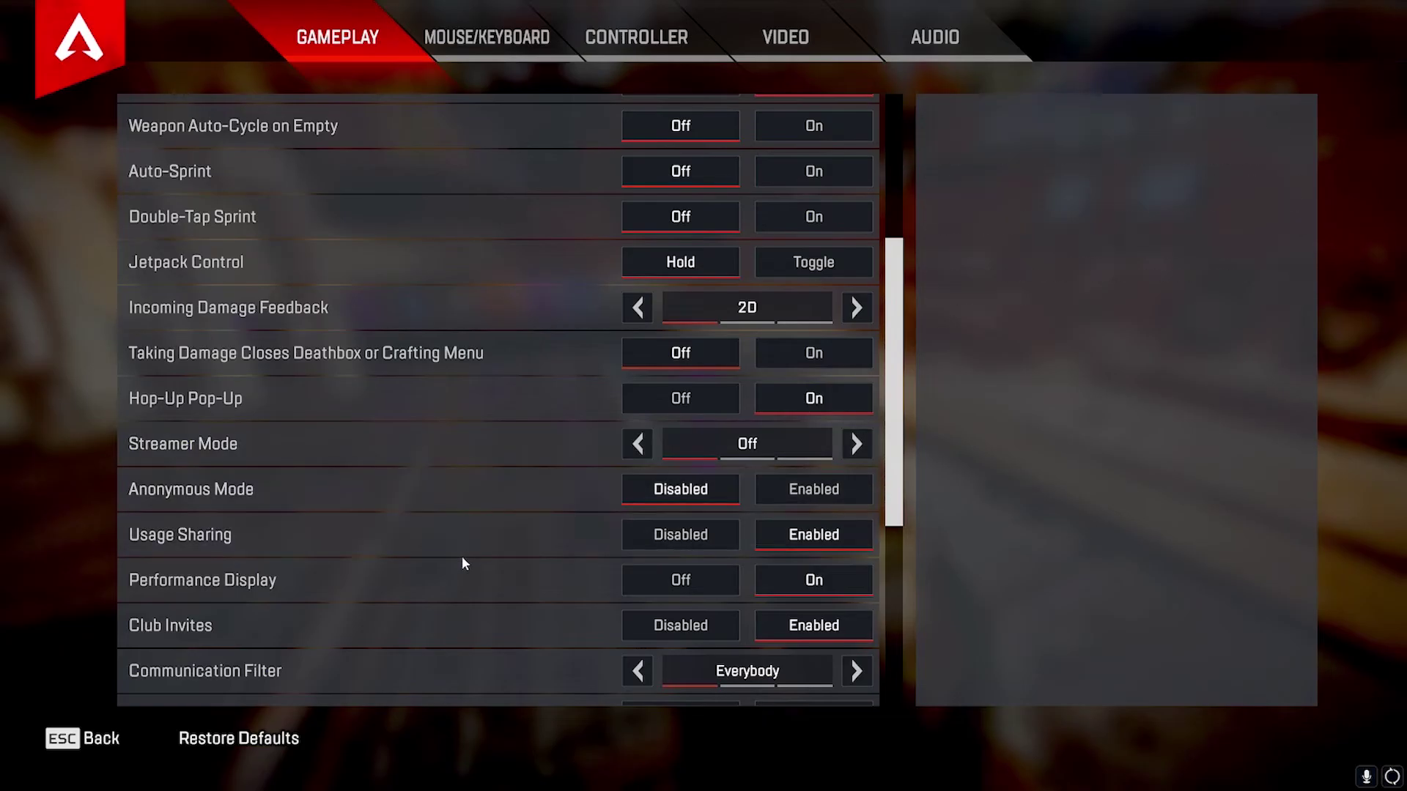
left_click(679, 407)
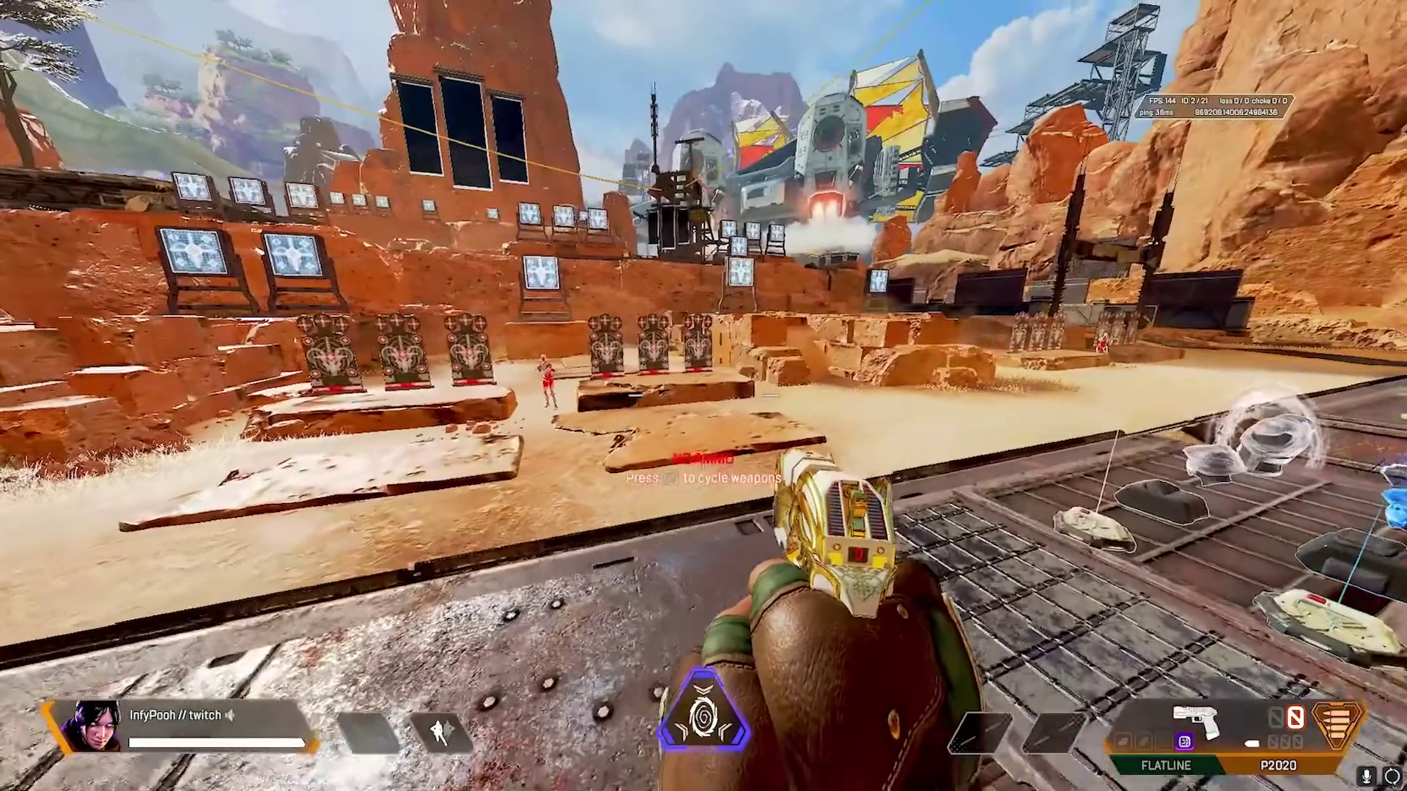
- Reopen the gameplay settings and review the options from Hop-Up Pop-Up down to Usage Sharing
key("Escape")
left_click(703, 399)
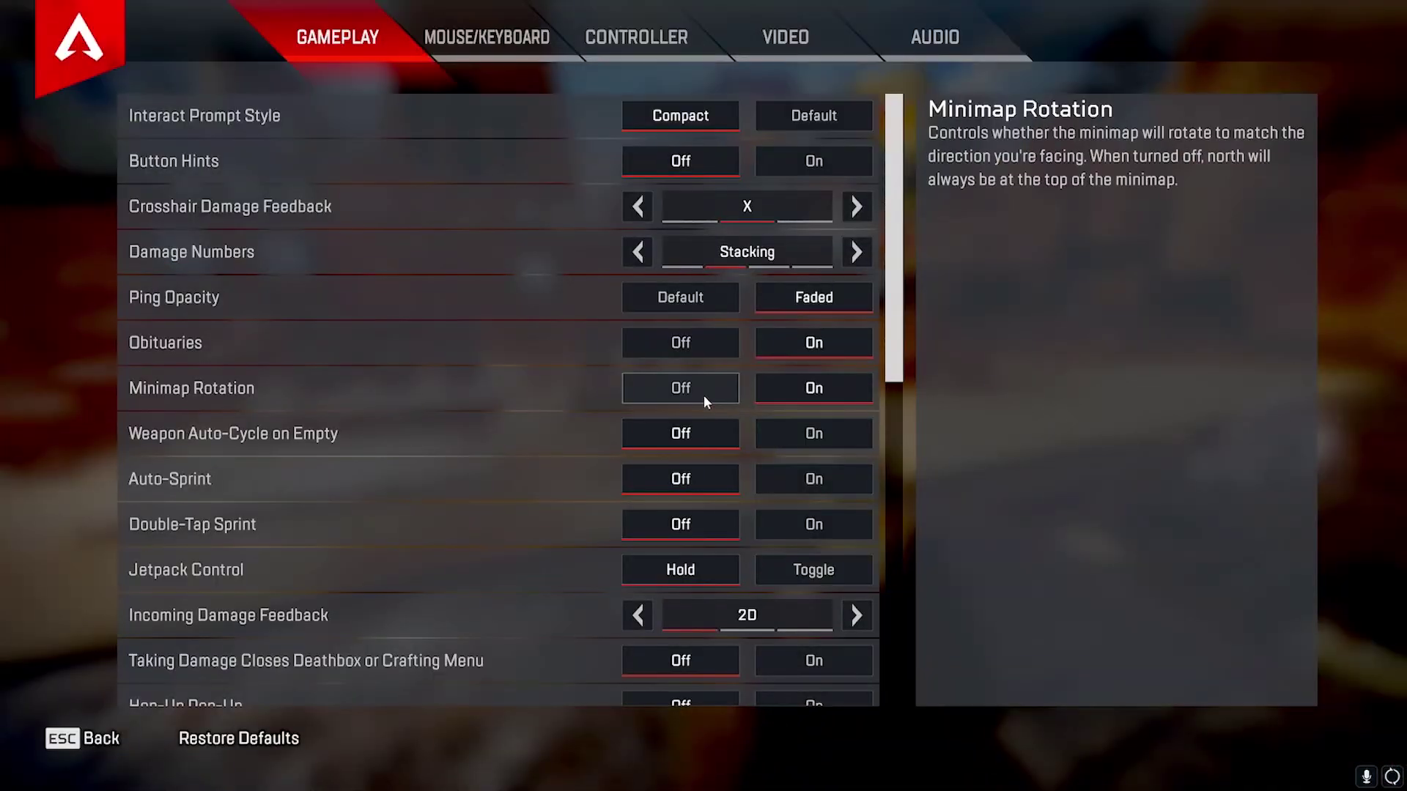
scroll(543, 539, "down", 1)
scroll(539, 543, "down", 3)
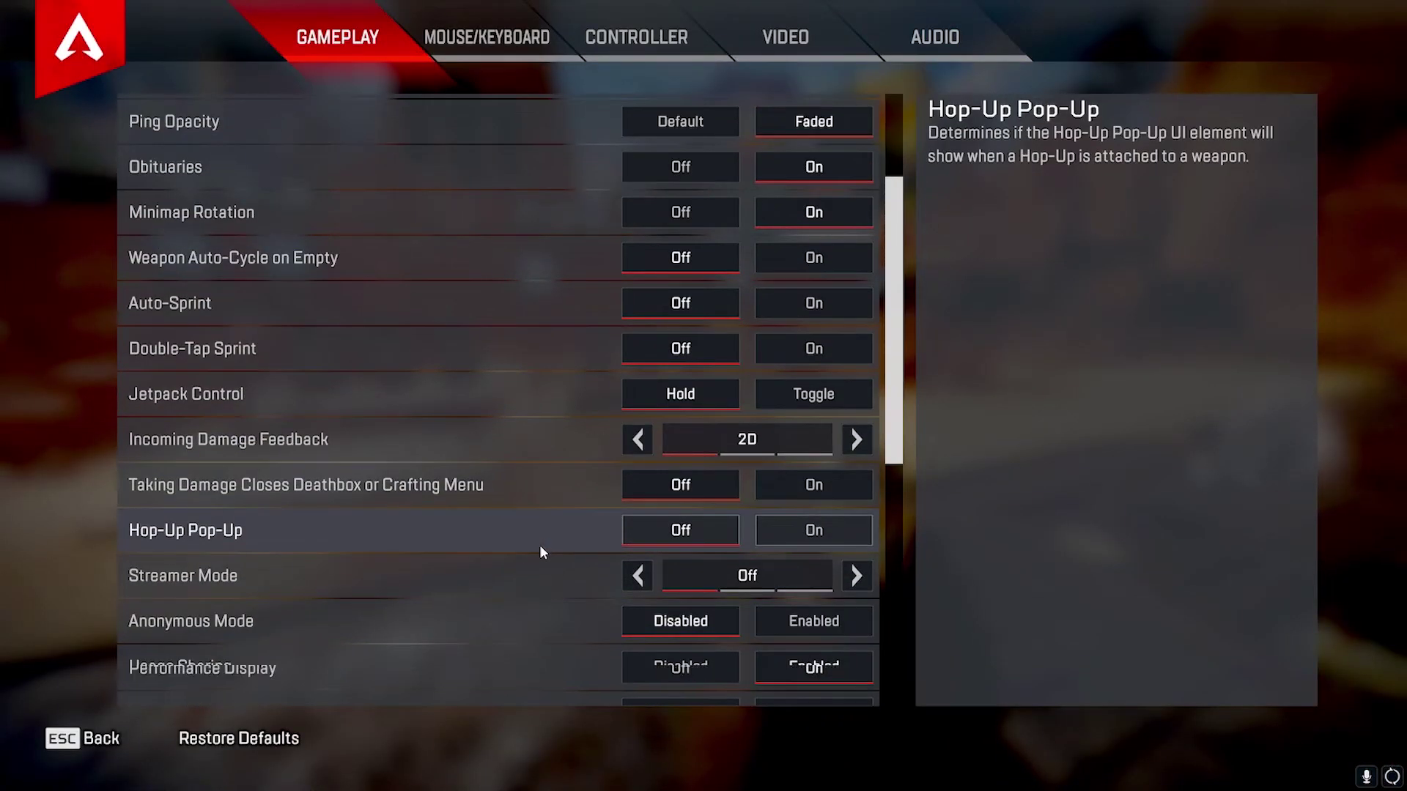
scroll(539, 544, "down", 2)
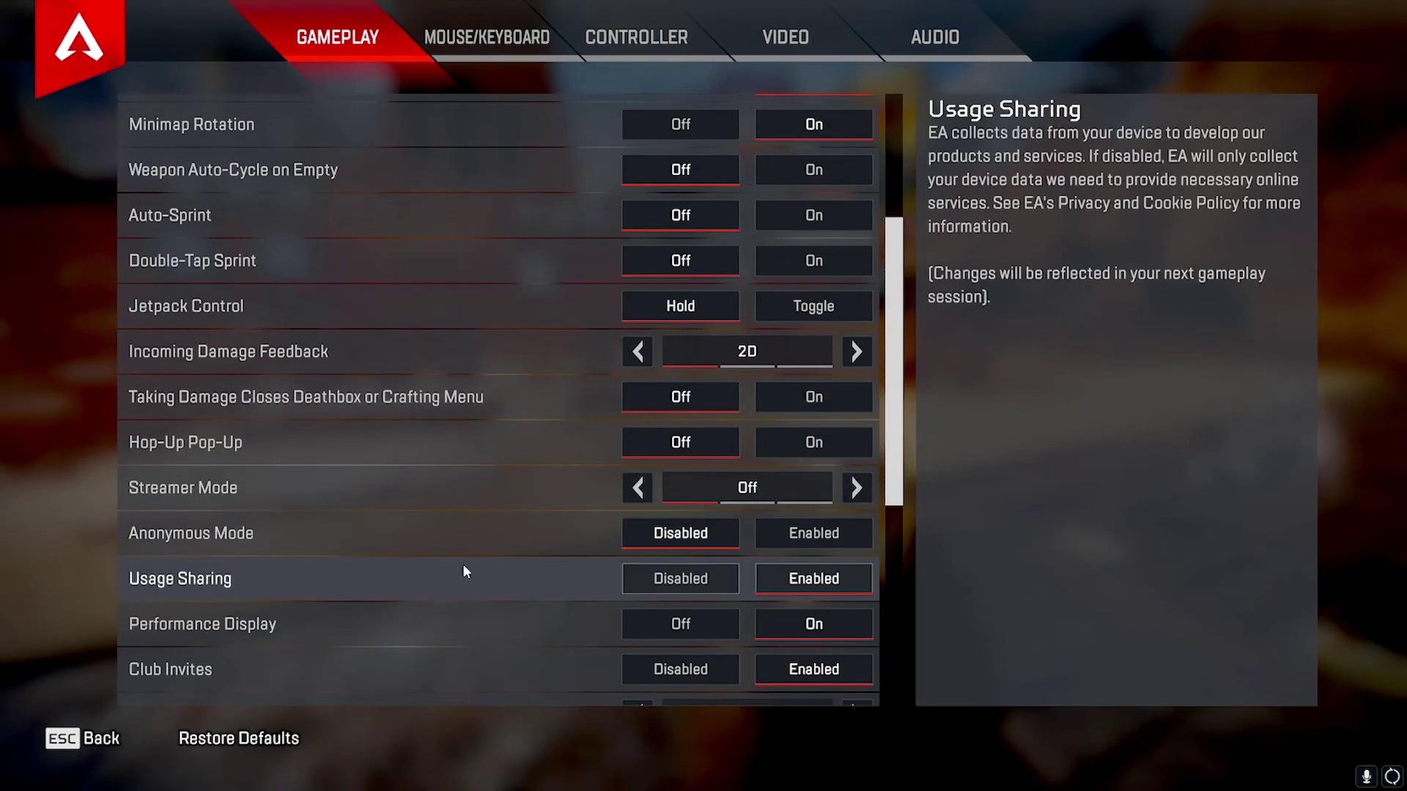
- Review the gameplay settings from Usage Sharing down to Reticle, Laser Sight and the Accessibility options
left_click(672, 569)
left_click(843, 582)
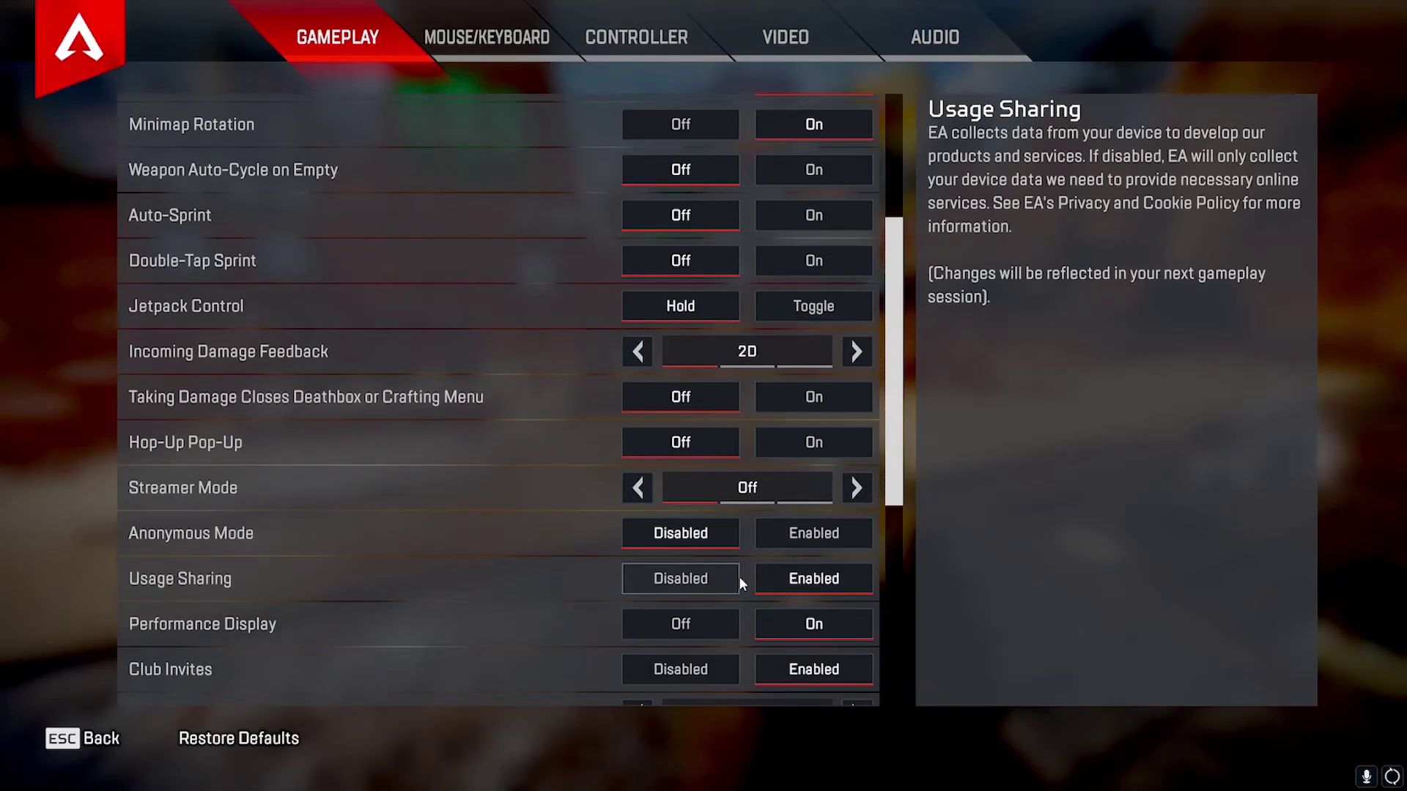
scroll(513, 575, "down", 1)
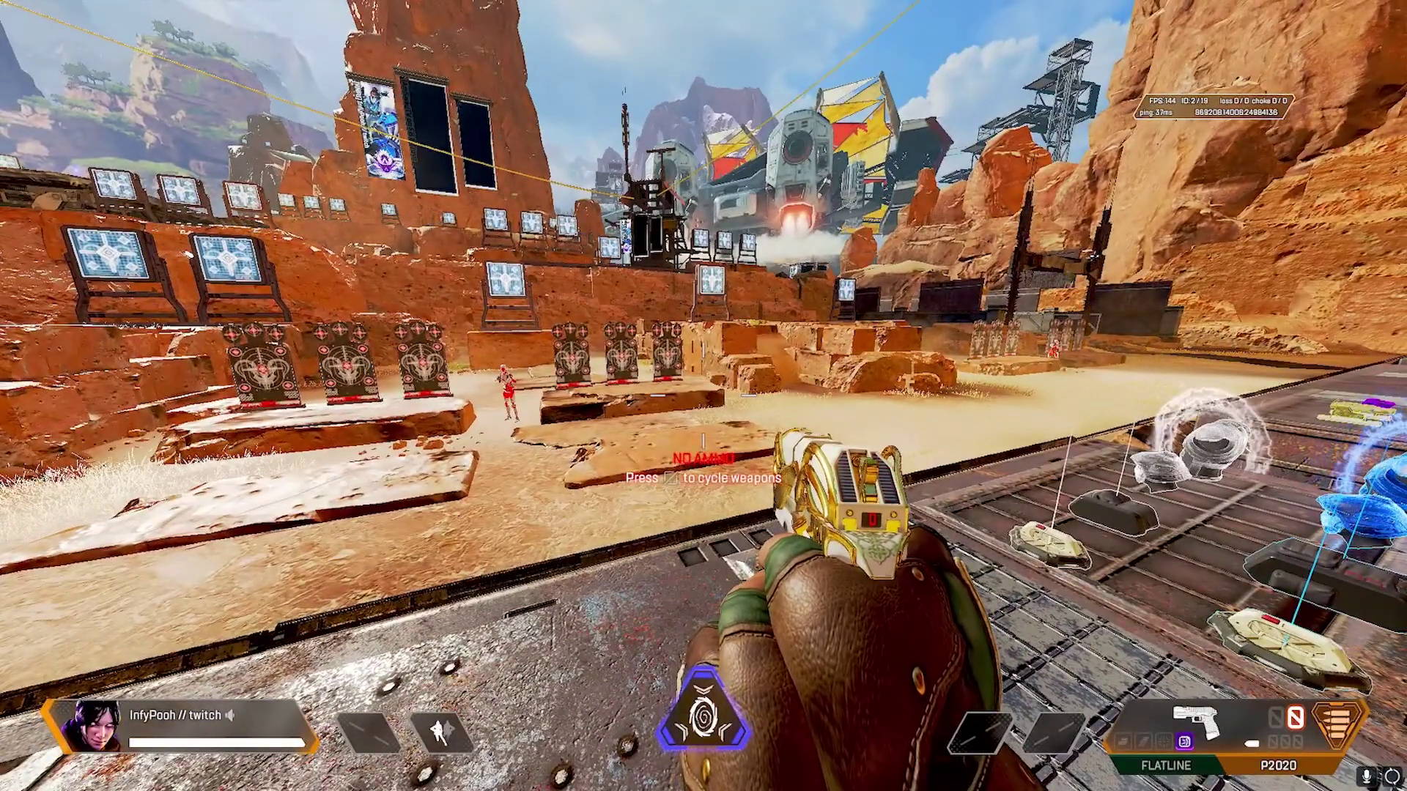
key("Escape")
left_click(703, 403)
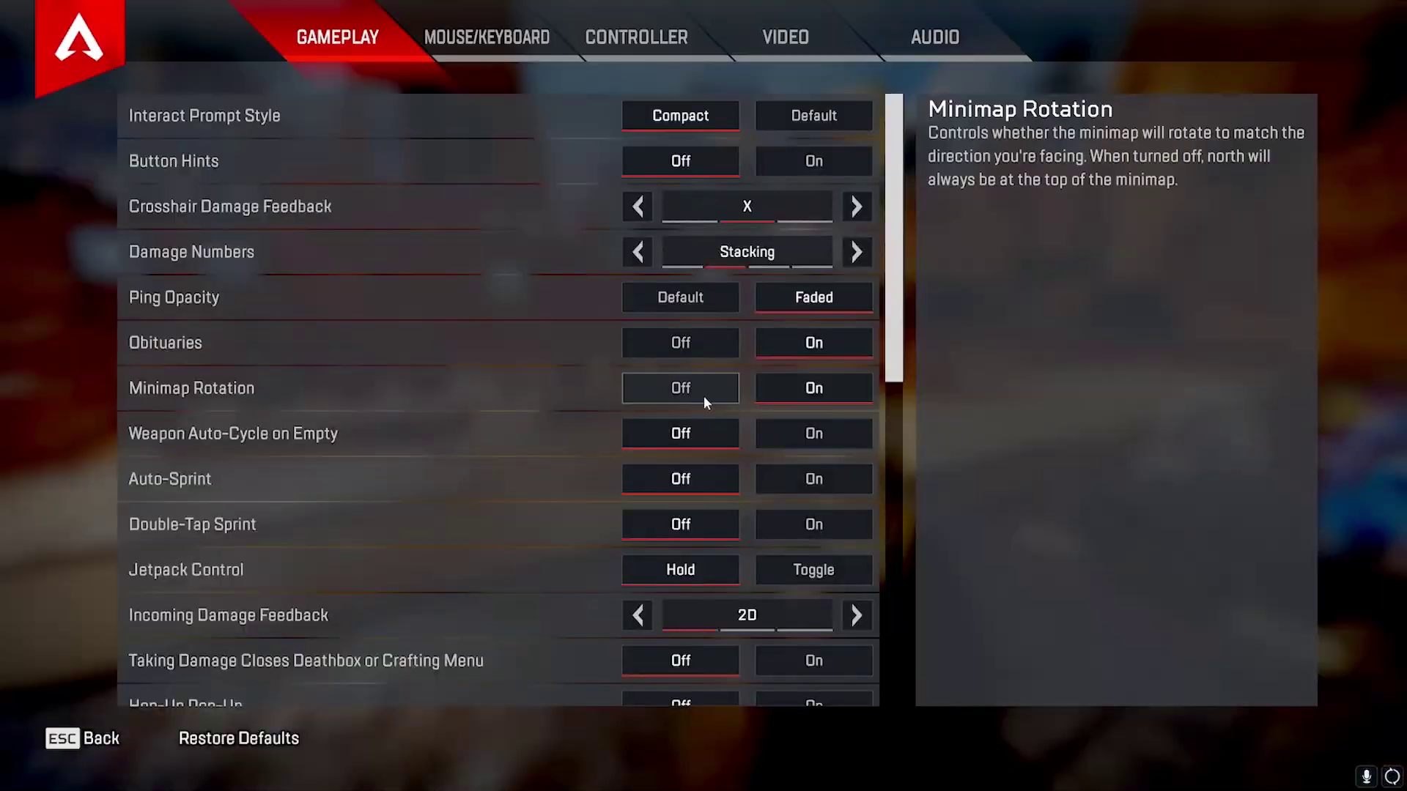
scroll(606, 546, "down", 1)
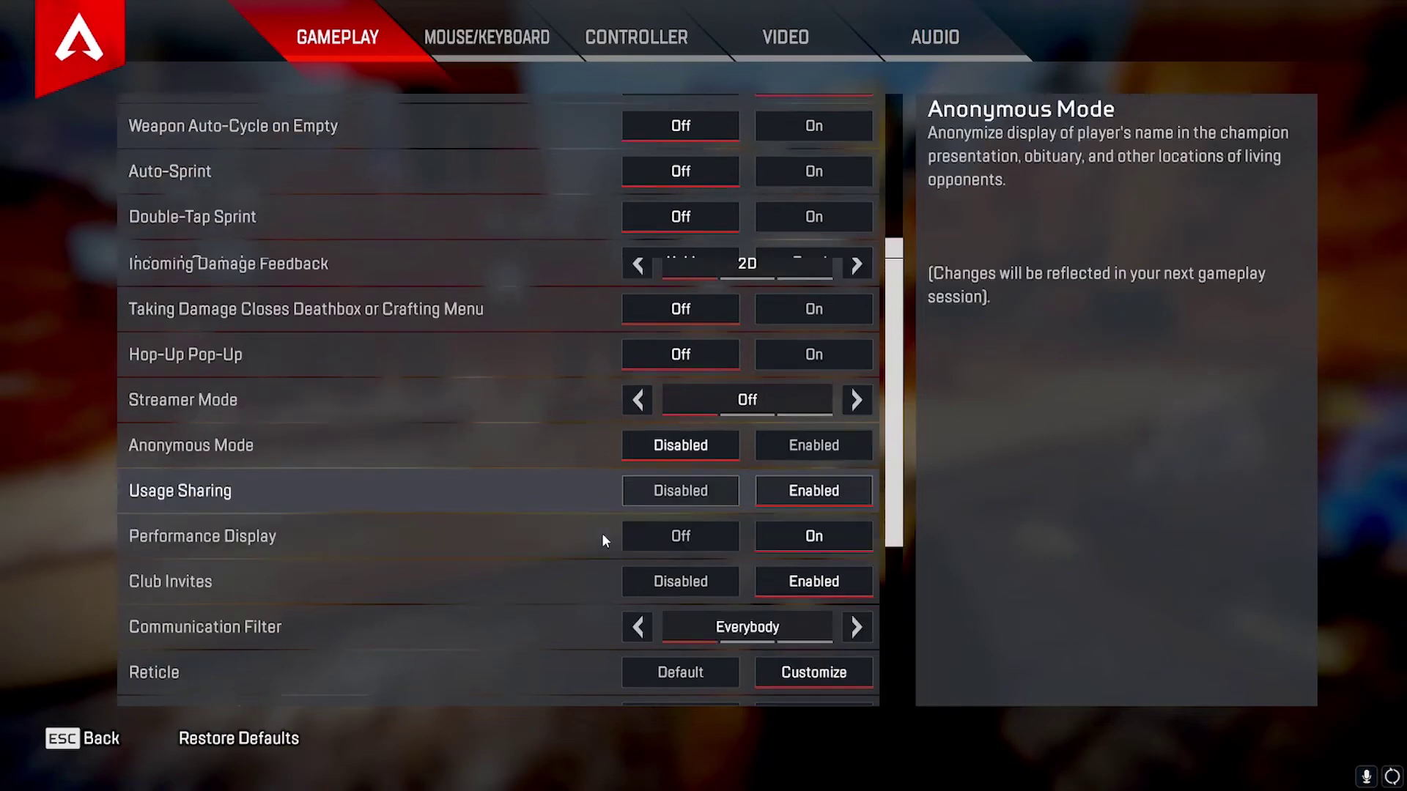
scroll(602, 538, "down", 7)
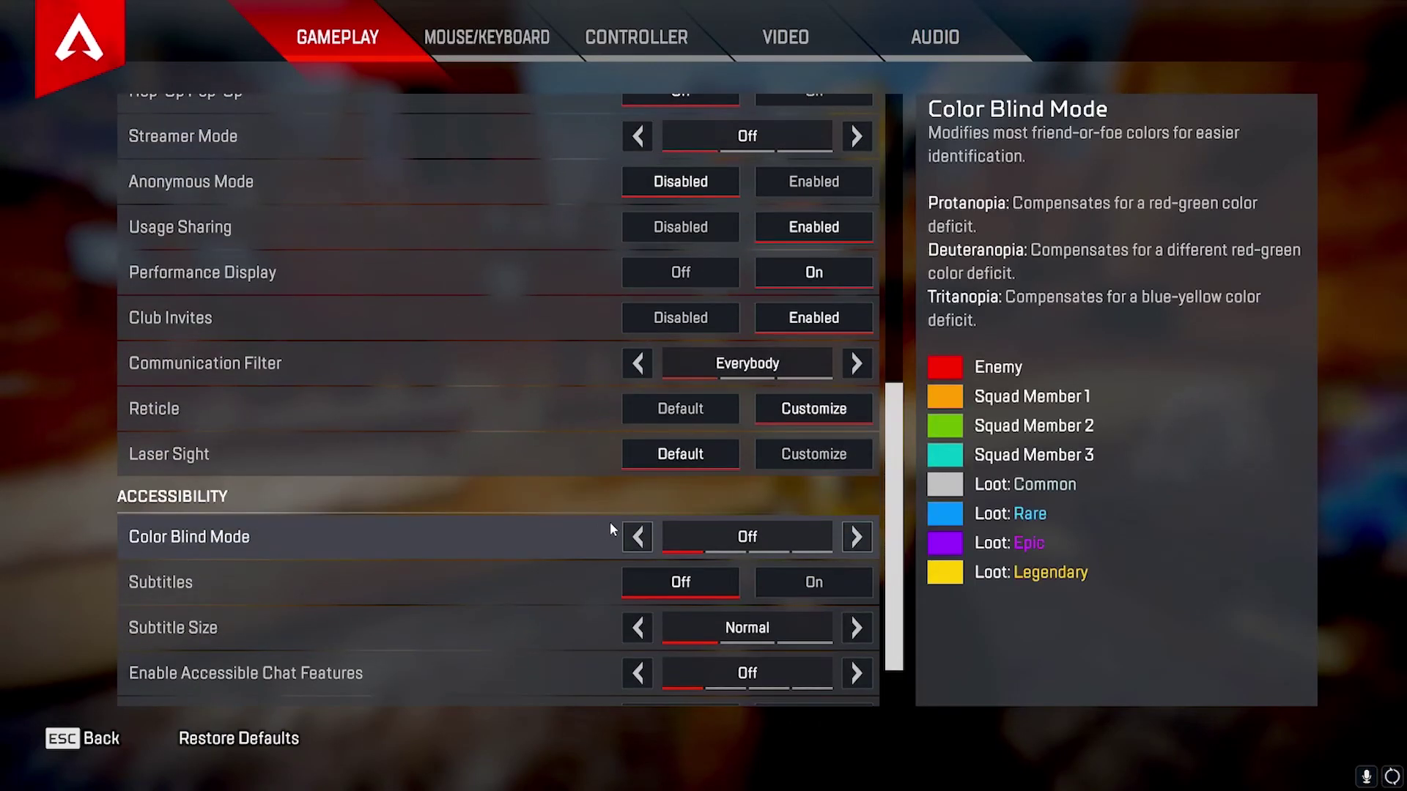
scroll(573, 432, "up", 2)
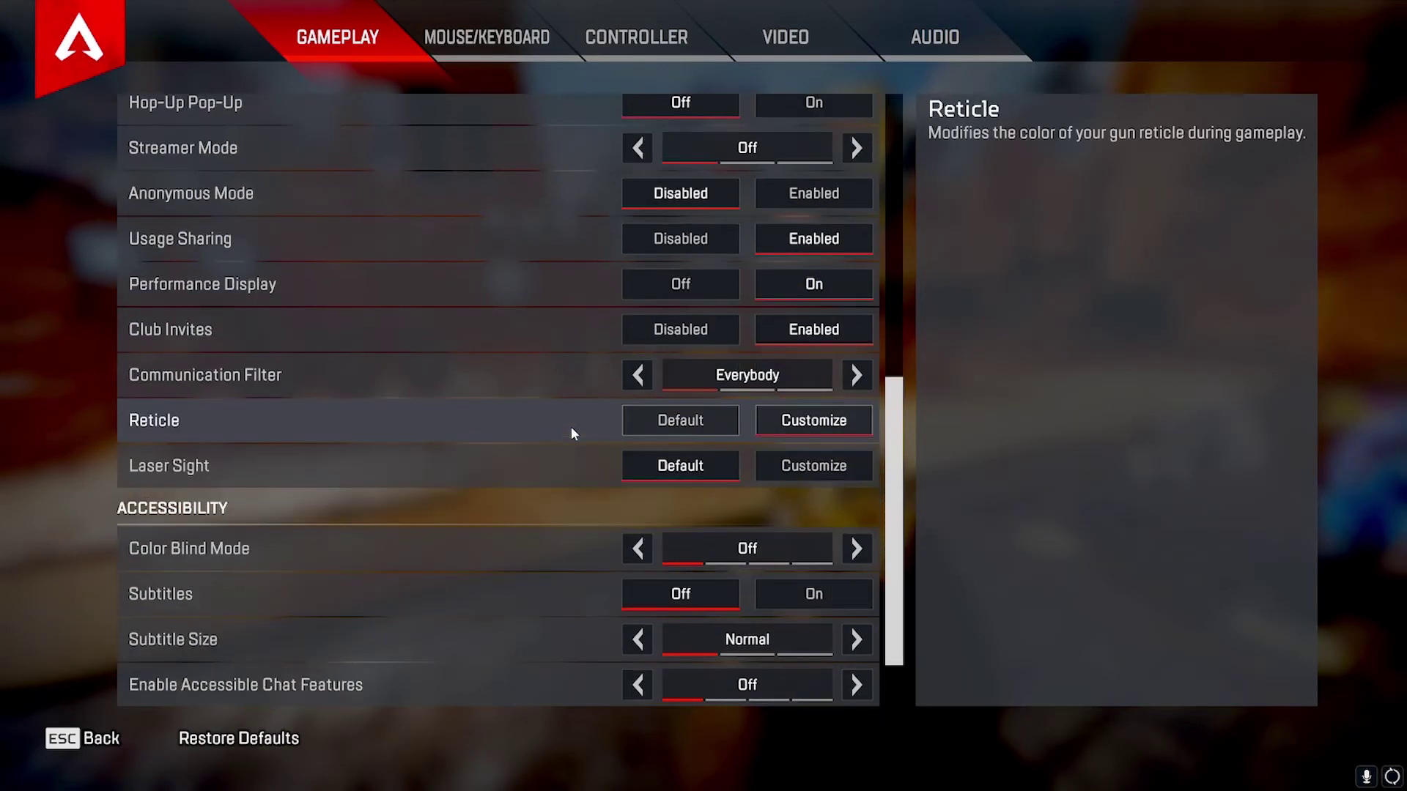
scroll(571, 432, "up", 1)
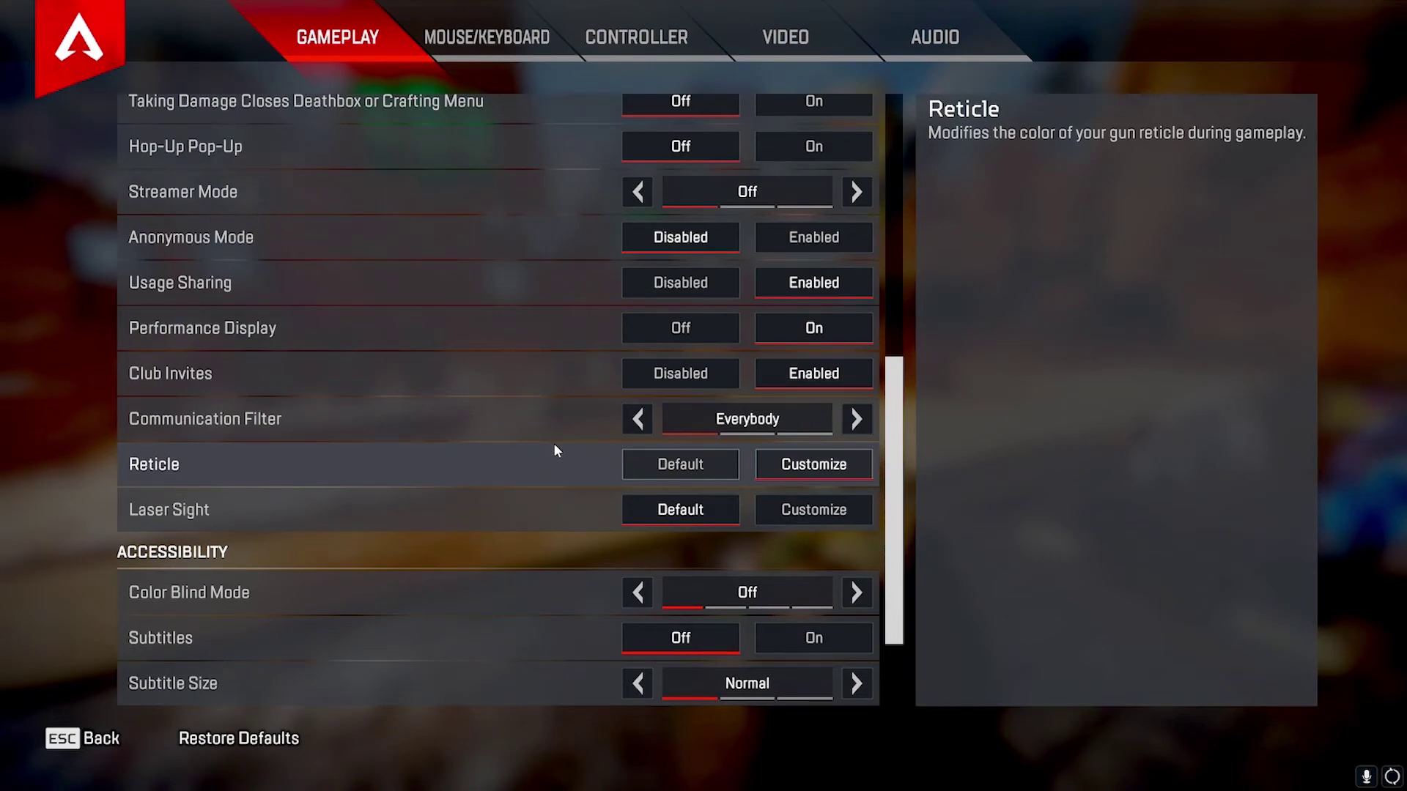
scroll(554, 449, "up", 1)
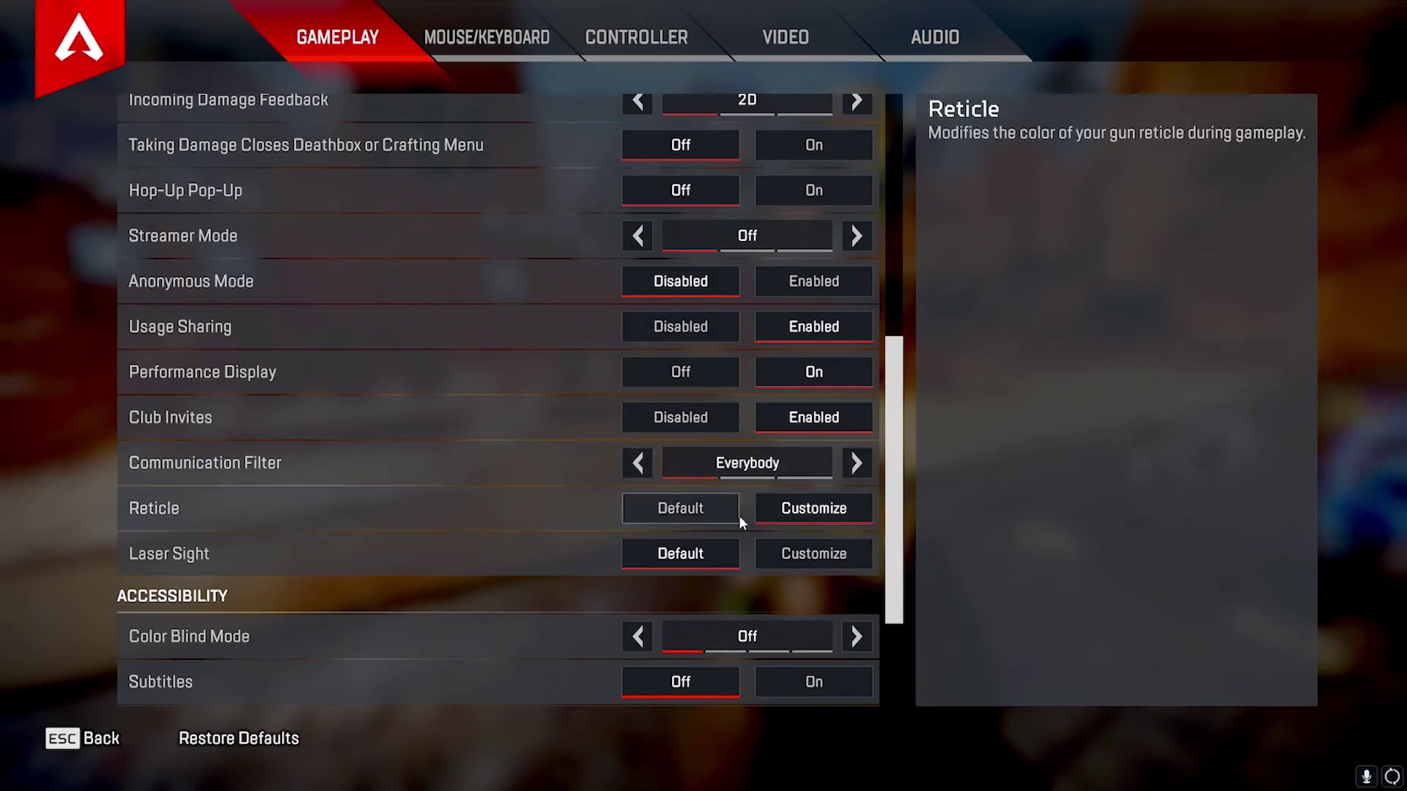
- Open the custom reticle color settings, shift the hue slightly within the green range, and return to the gameplay settings
left_click(813, 509)
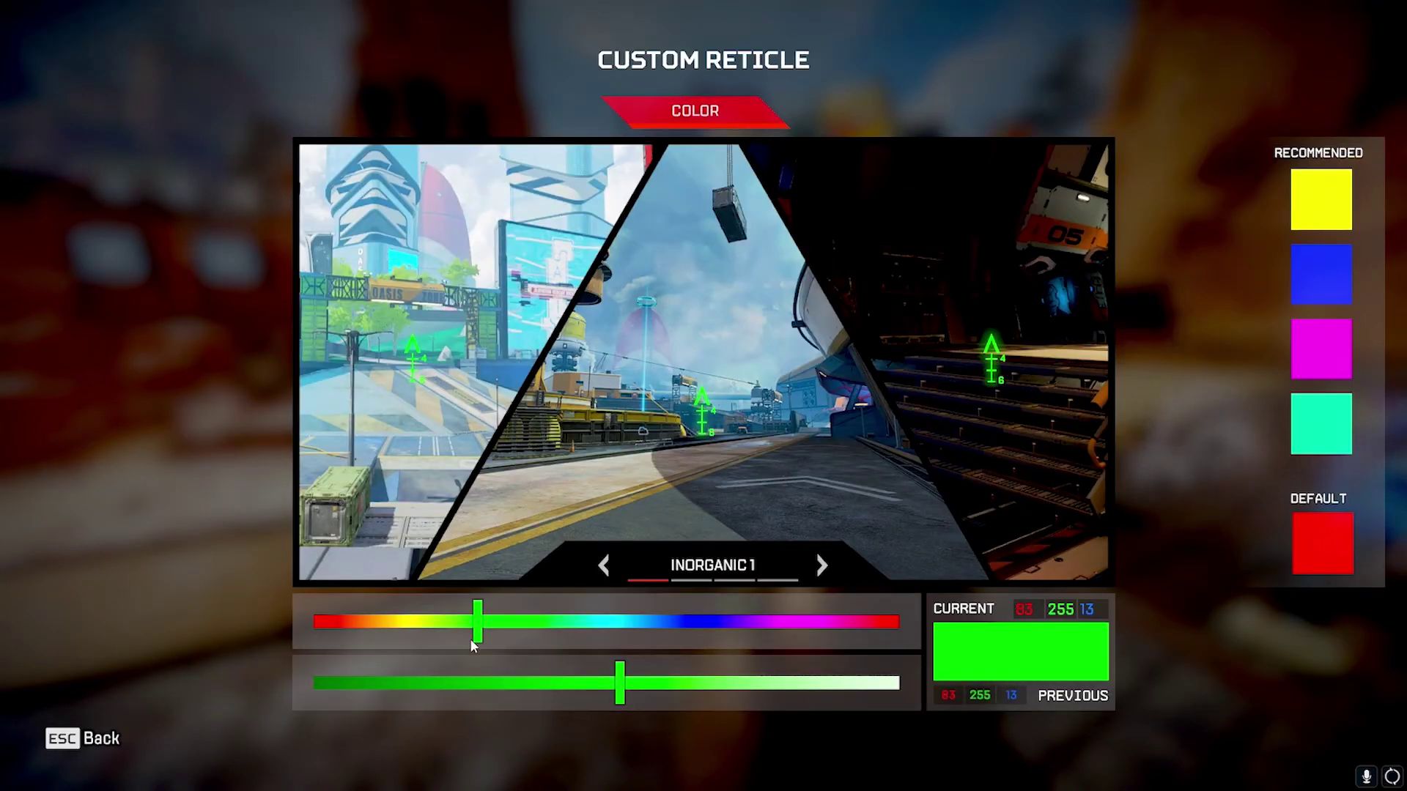
left_click_drag(478, 623, 528, 635)
key("Escape")
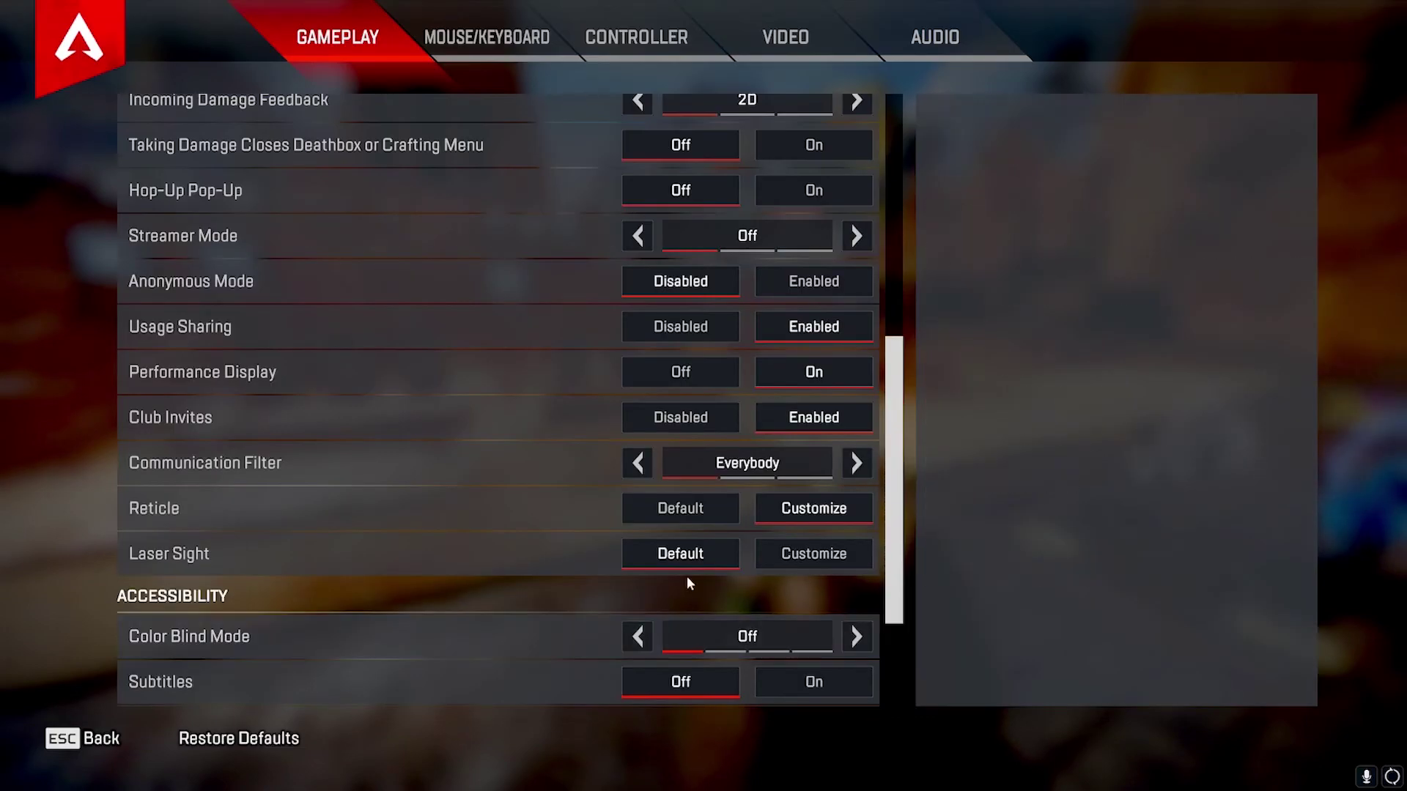
- Turn on Subtitles and test them by playing a Wraith voice line in the firing range
scroll(674, 551, "down", 3)
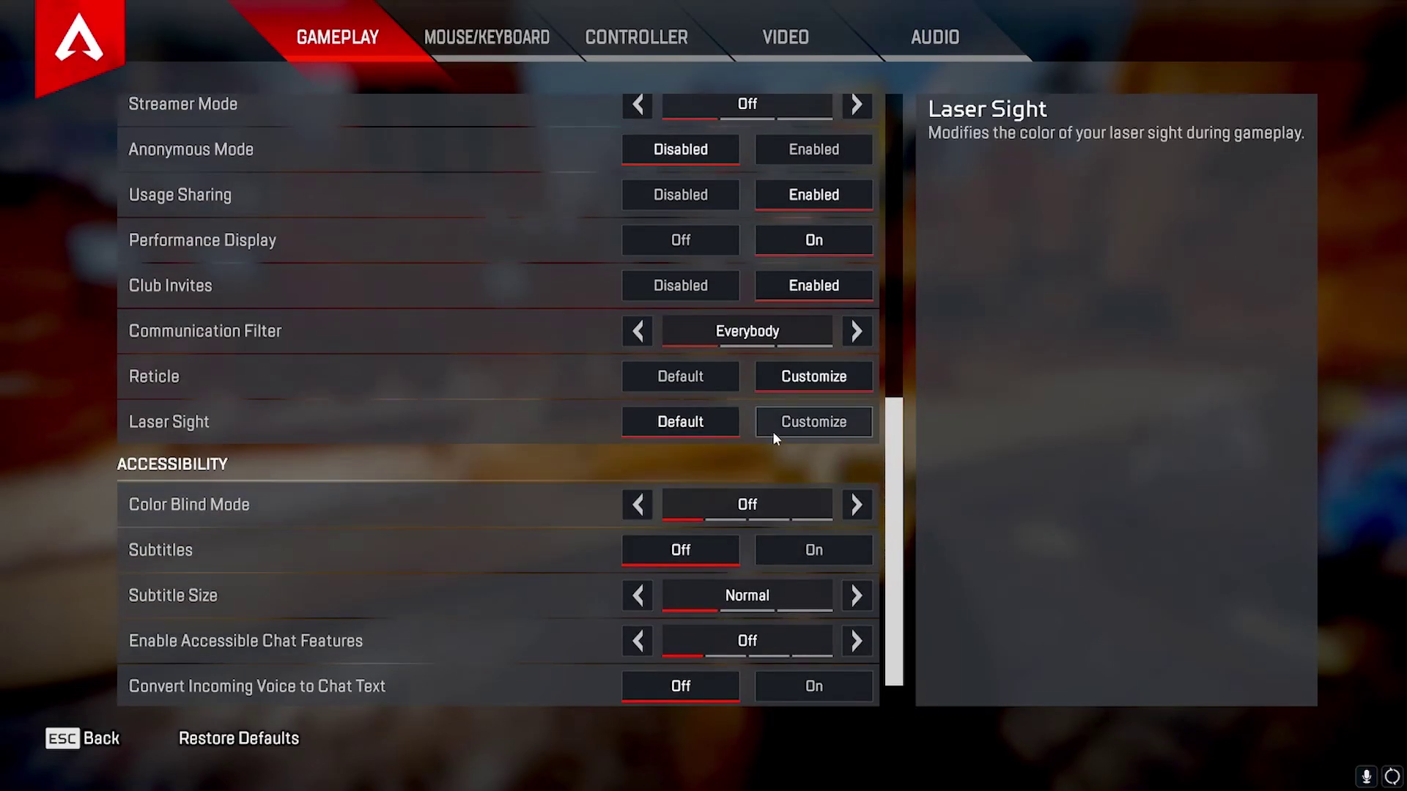
scroll(483, 490, "down", 1)
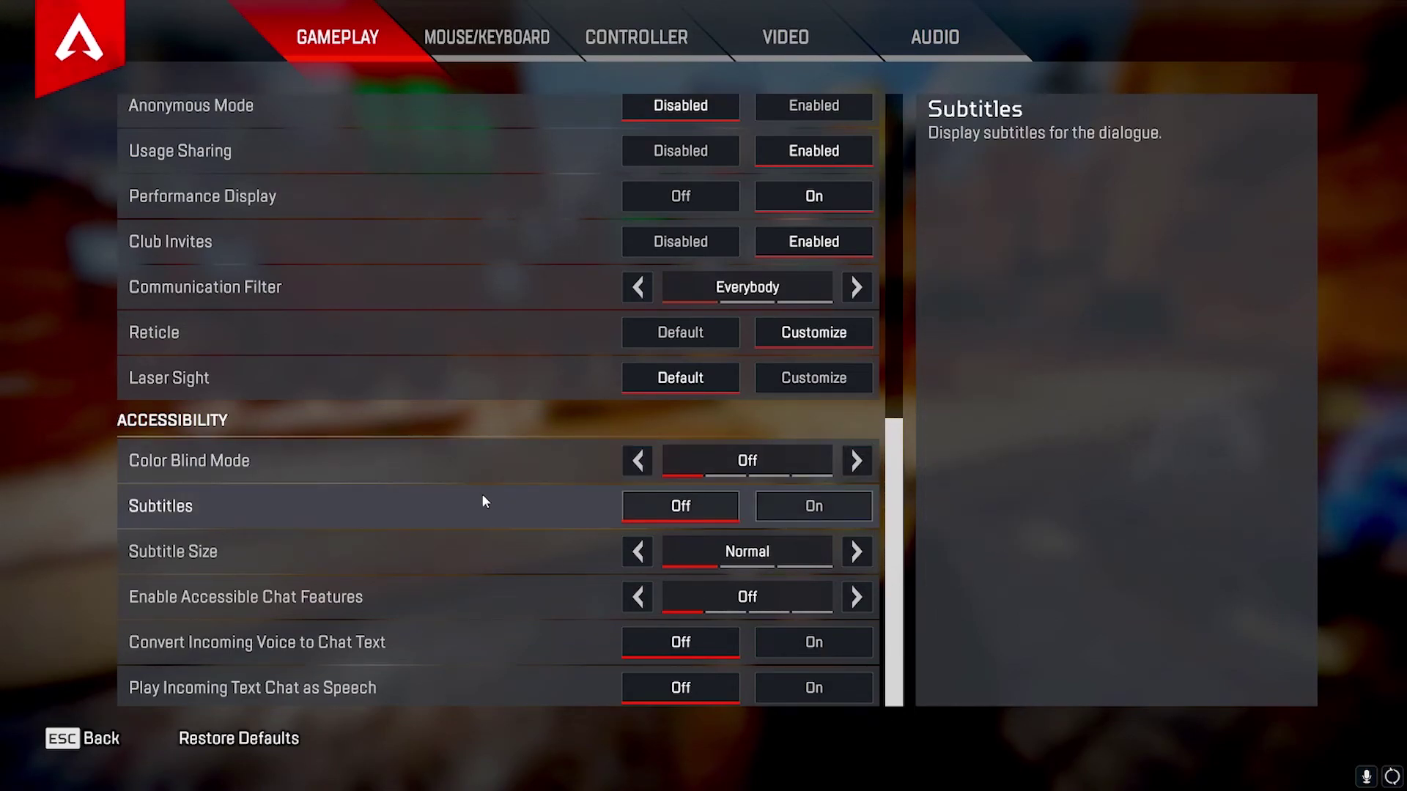
left_click(766, 506)
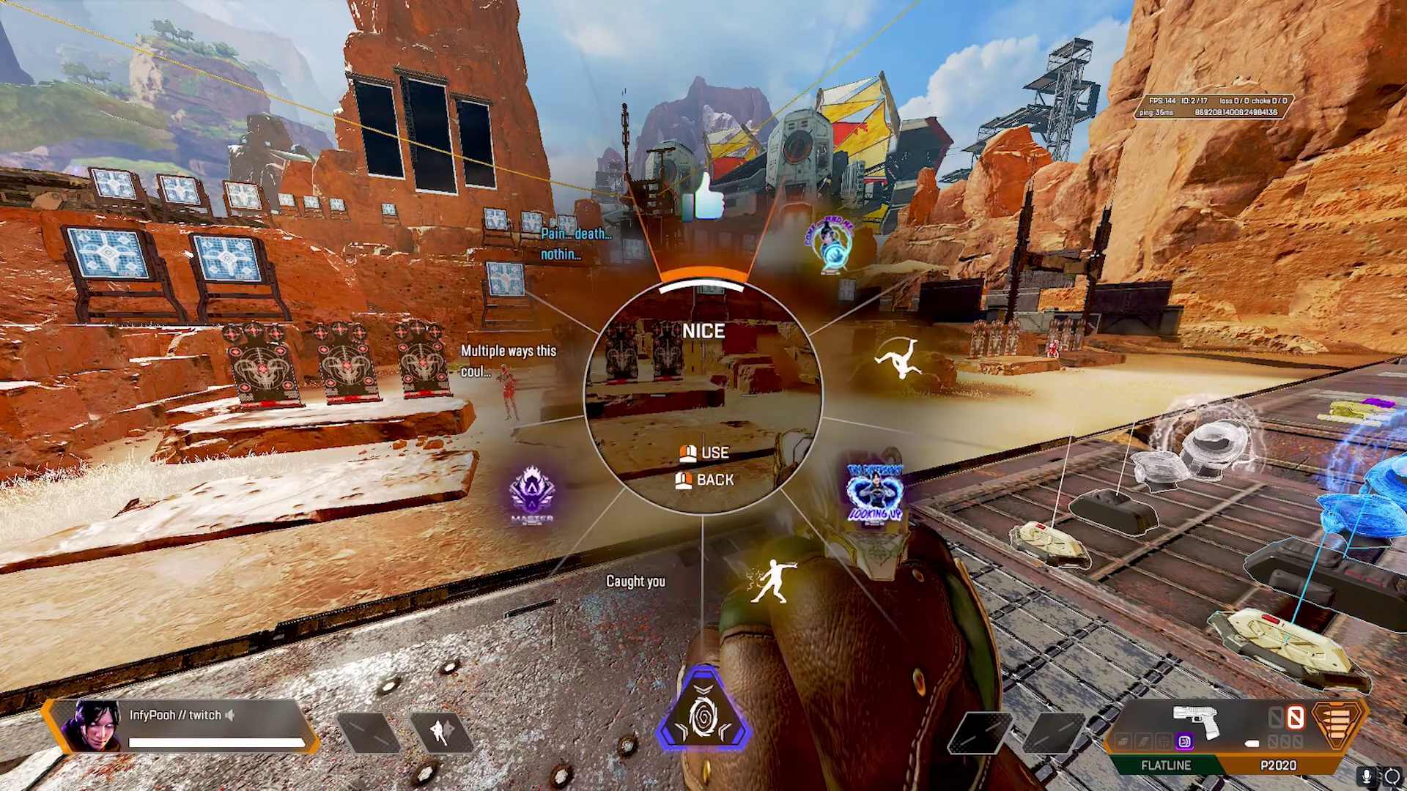
left_click(706, 202)
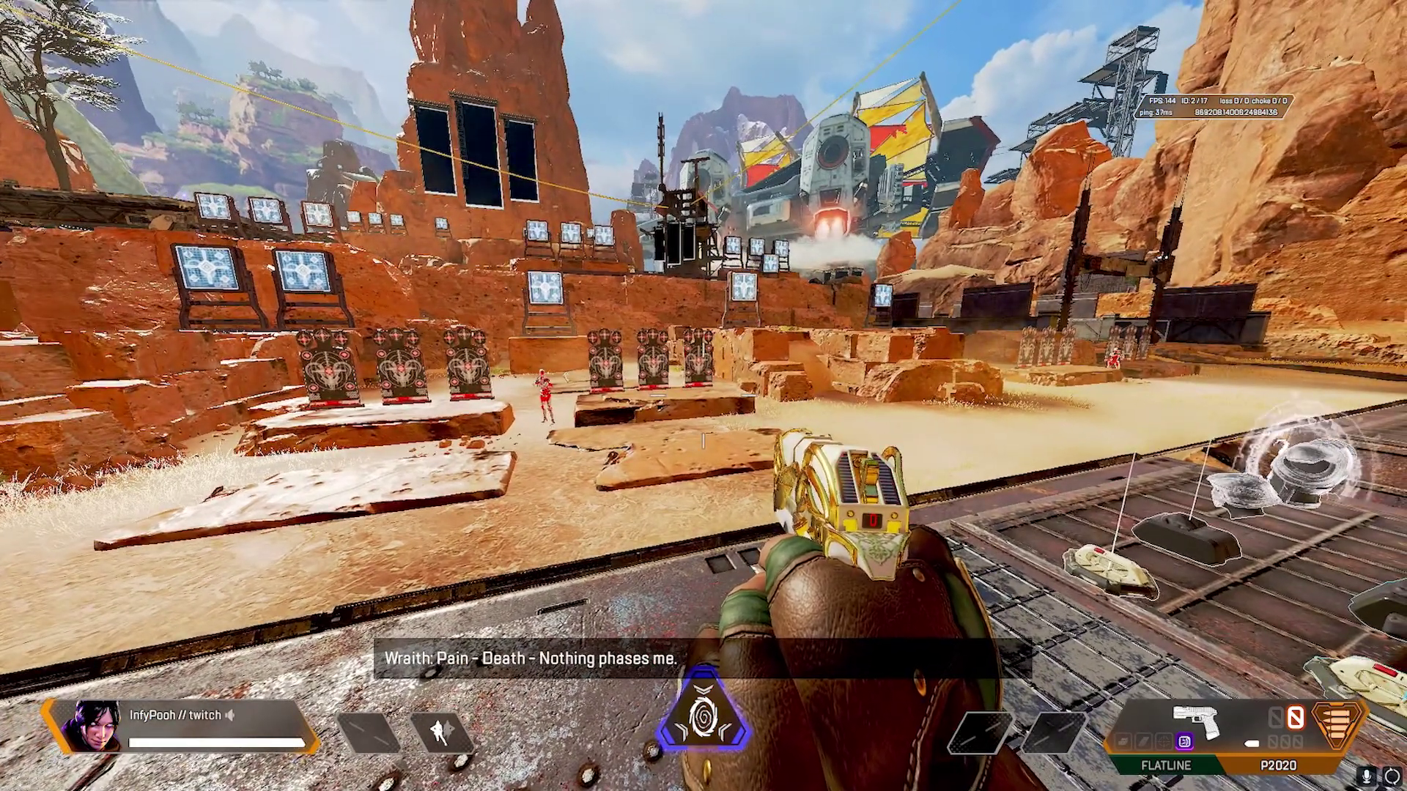
key("z")
- Turn Subtitles back off in the Accessibility section of the gameplay settings
key("Escape")
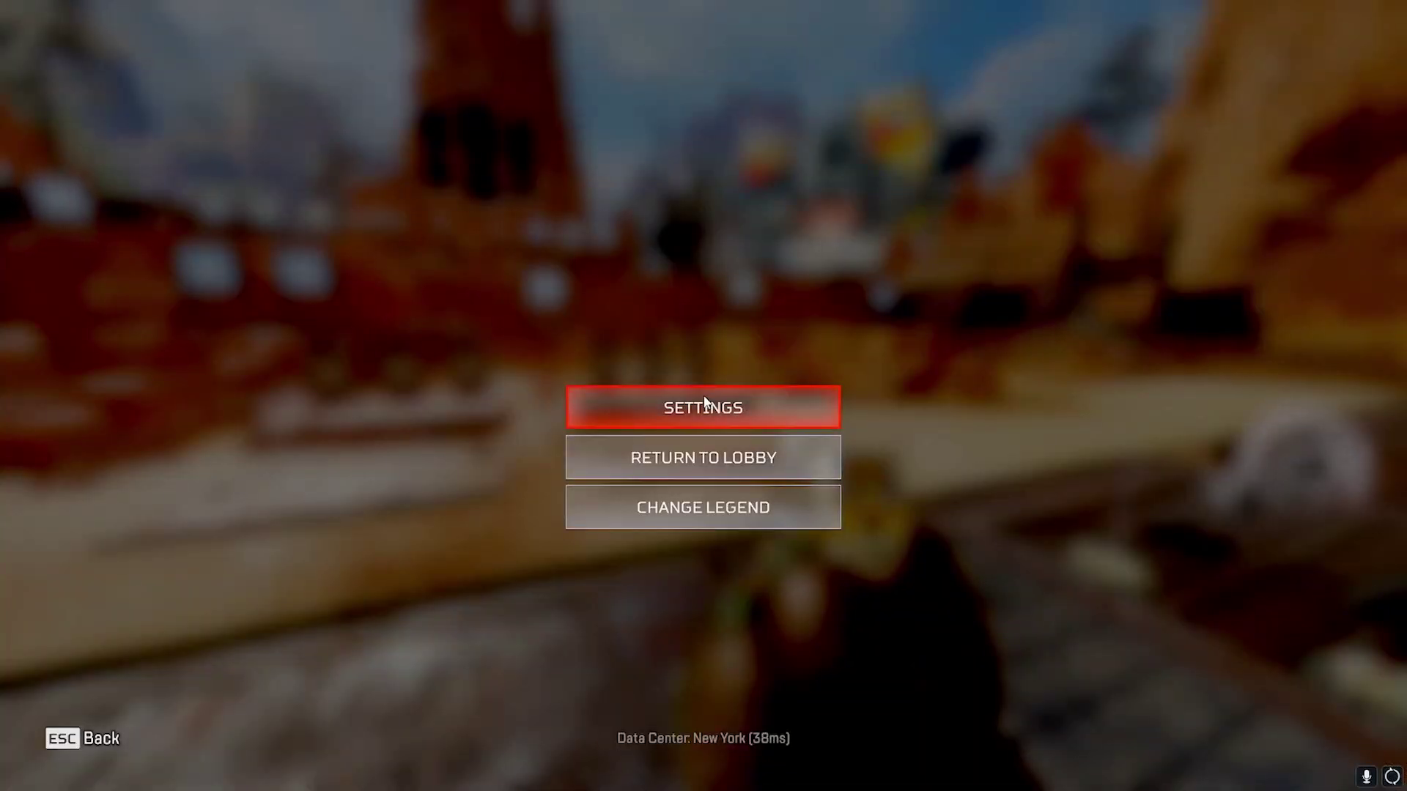
left_click(705, 404)
scroll(659, 440, "down", 3)
scroll(529, 477, "down", 12)
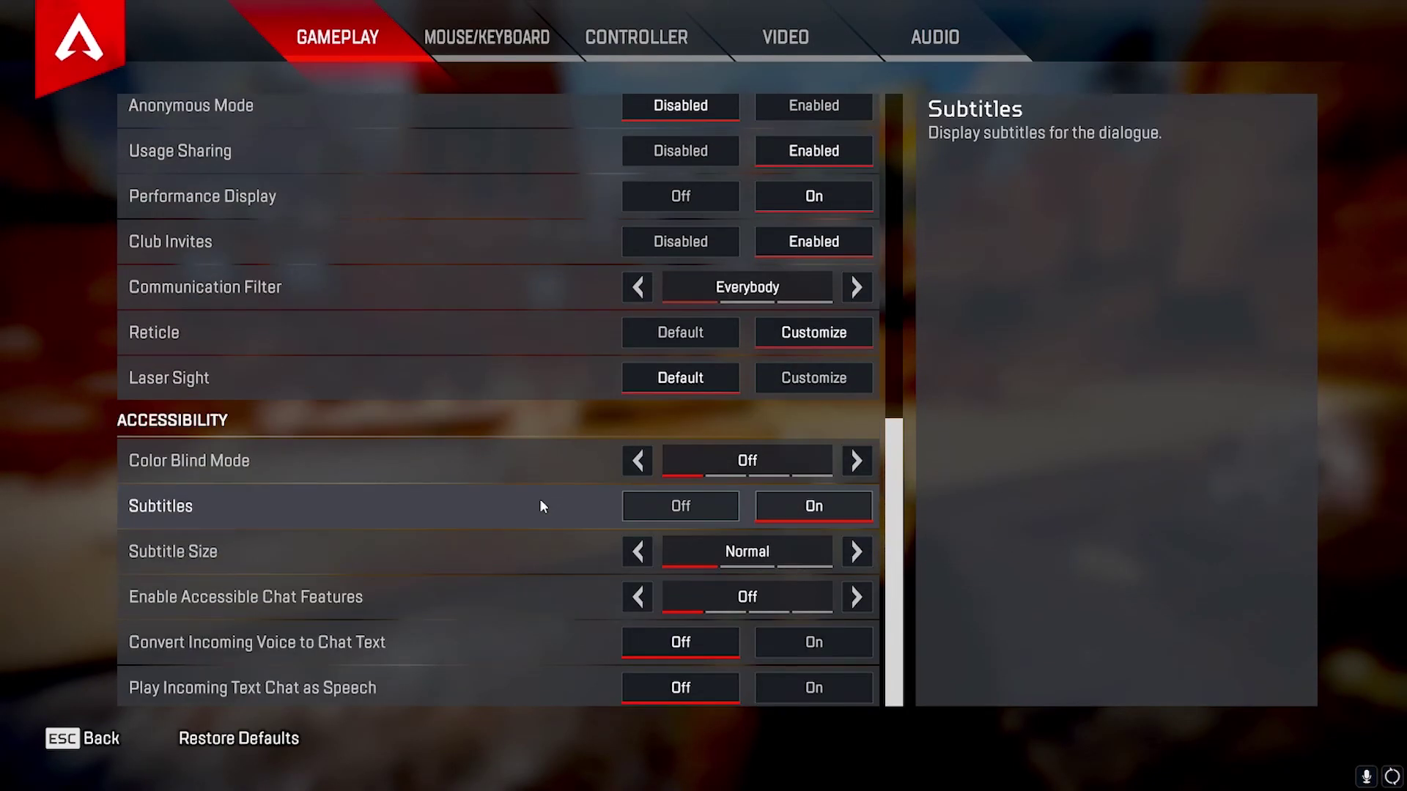
left_click(695, 507)
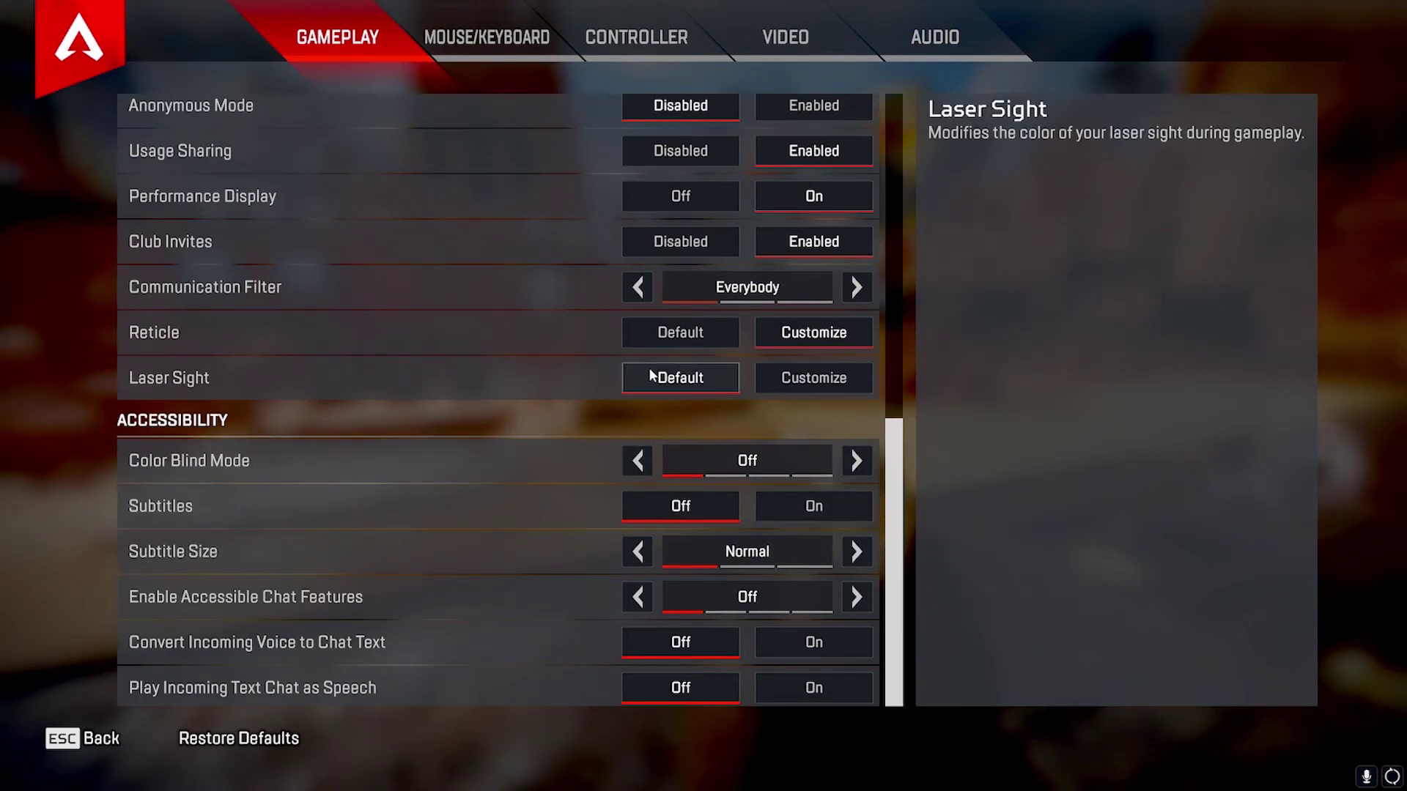
- Switch to the mouse and keyboard settings, try Mouse Sensitivity at 1.1, and set it back to 1.4
left_click(512, 17)
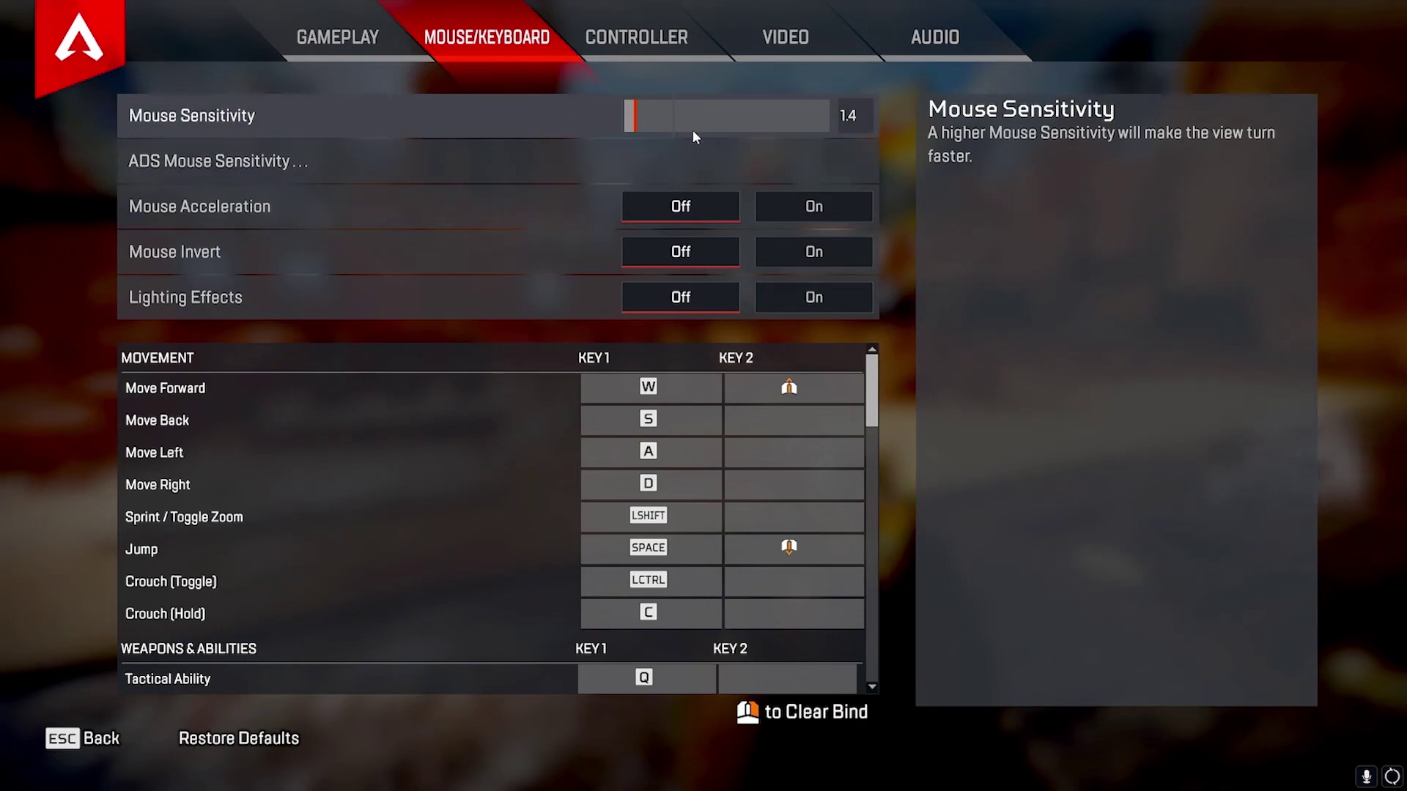
left_click(634, 123)
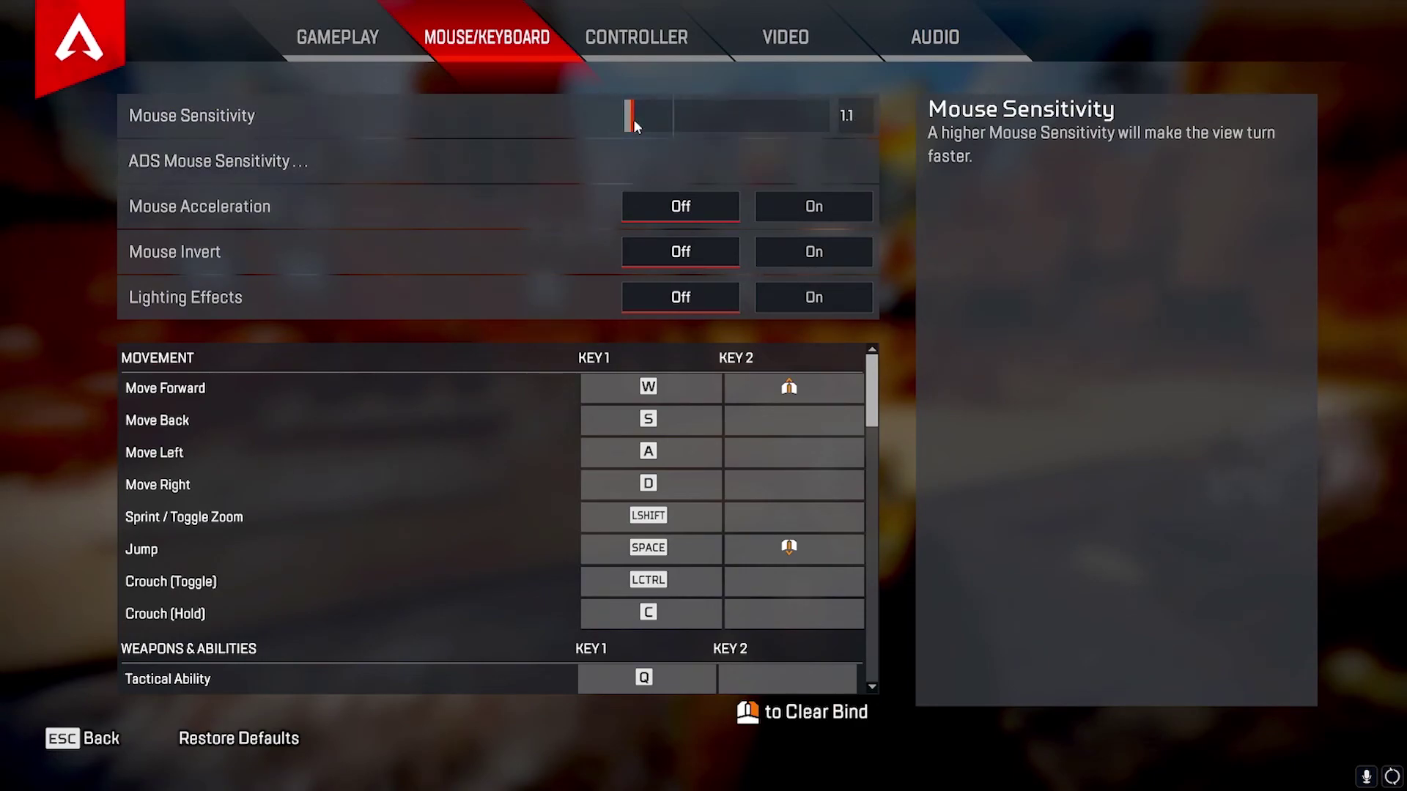
left_click_drag(633, 118, 636, 116)
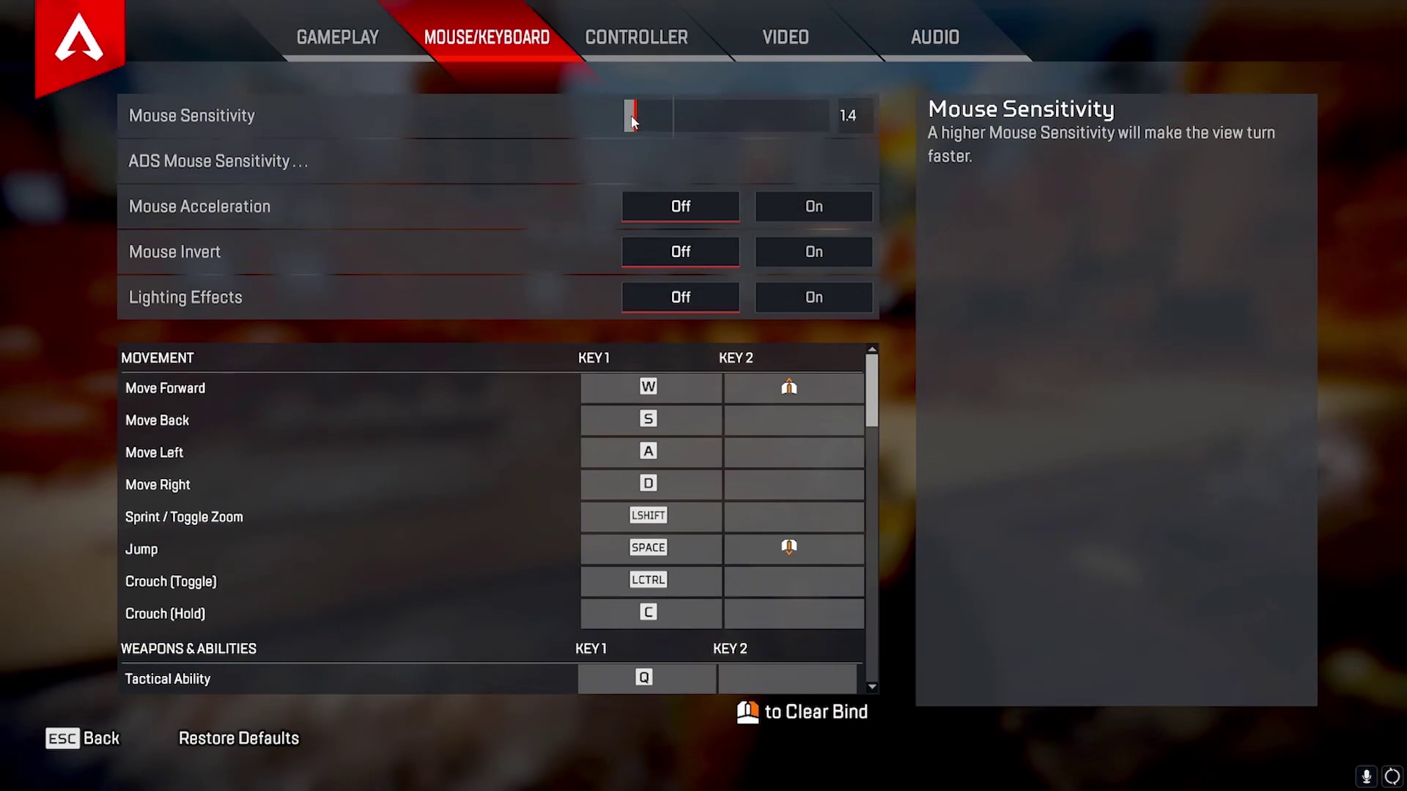
- Open the ADS mouse sensitivity settings and turn on Per Optic ADS Sensitivity
left_click(654, 146)
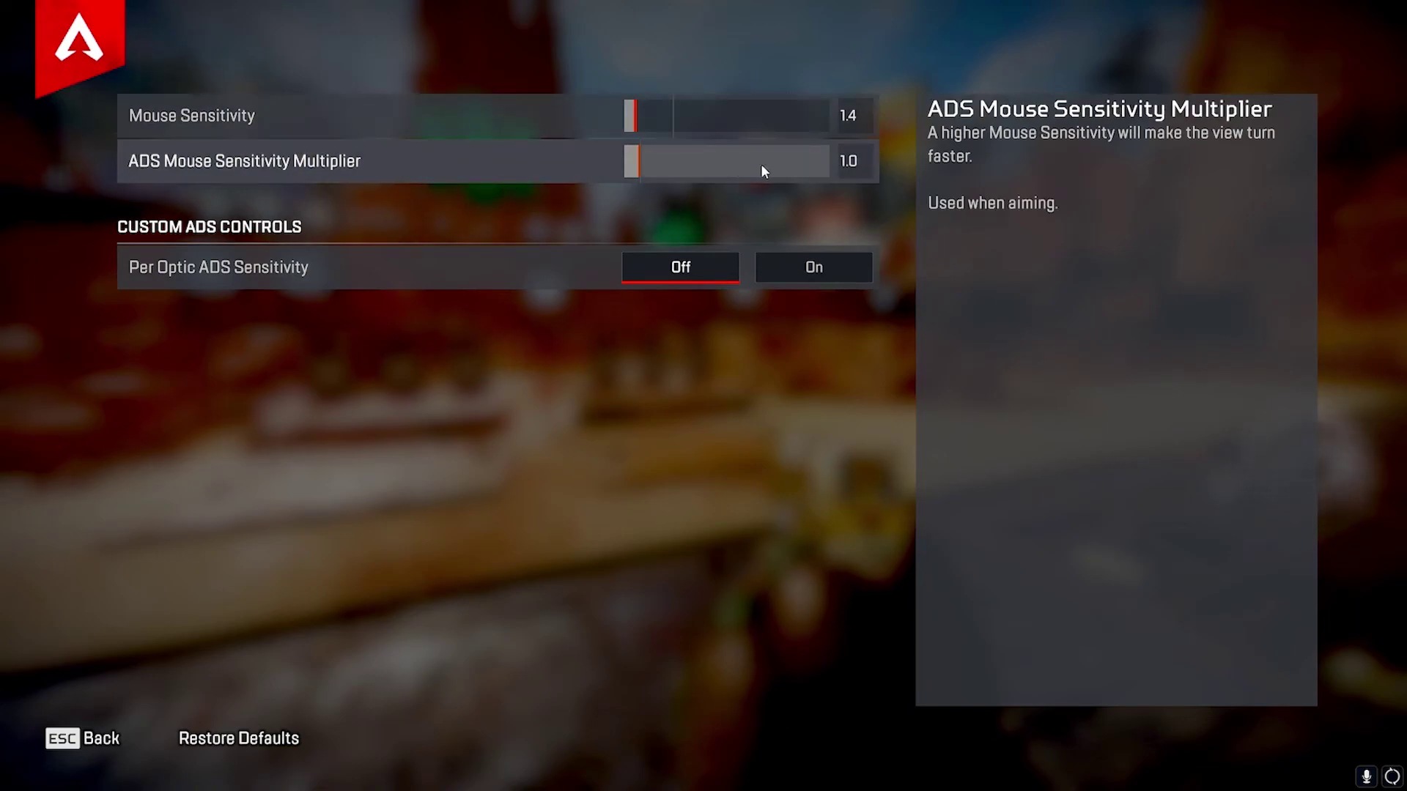
left_click(826, 271)
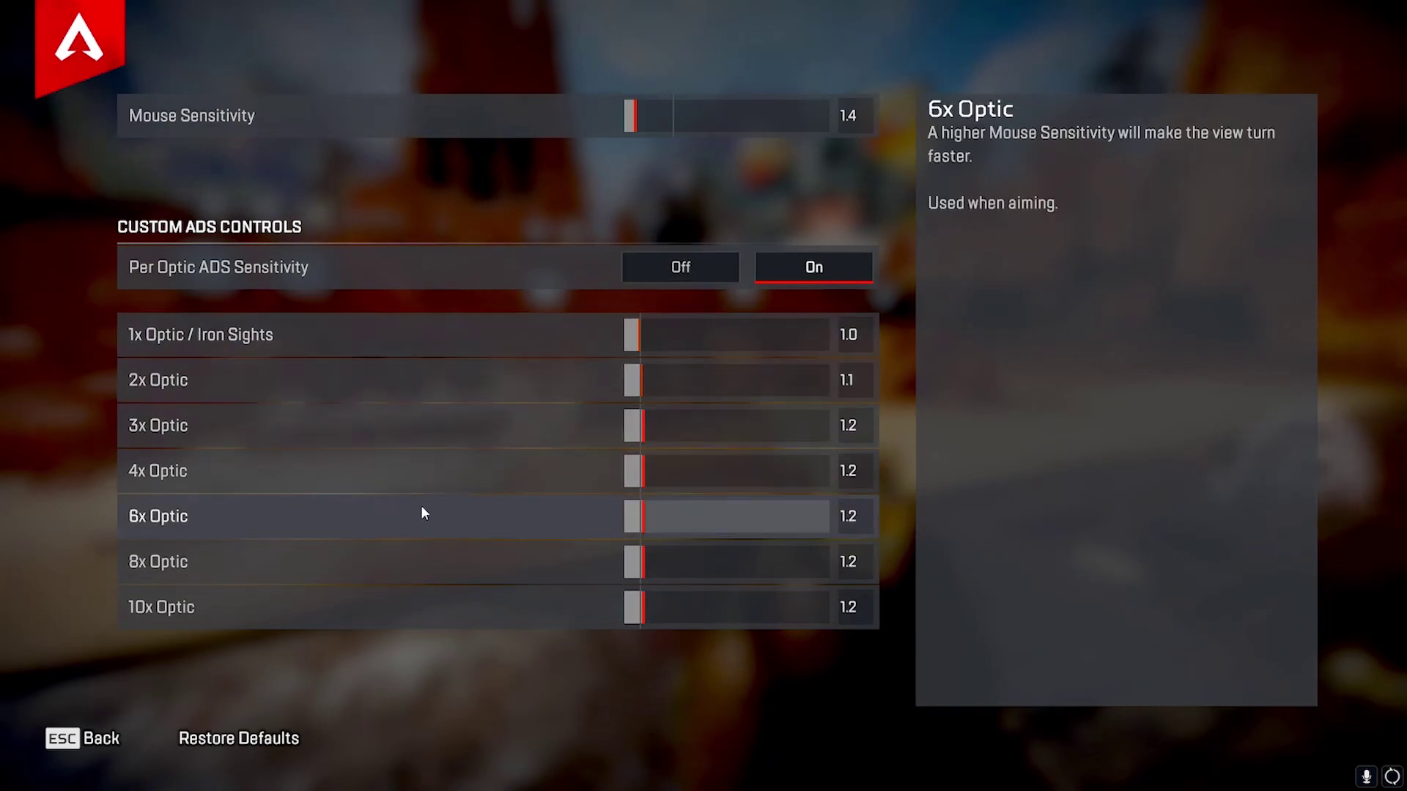
key("Escape")
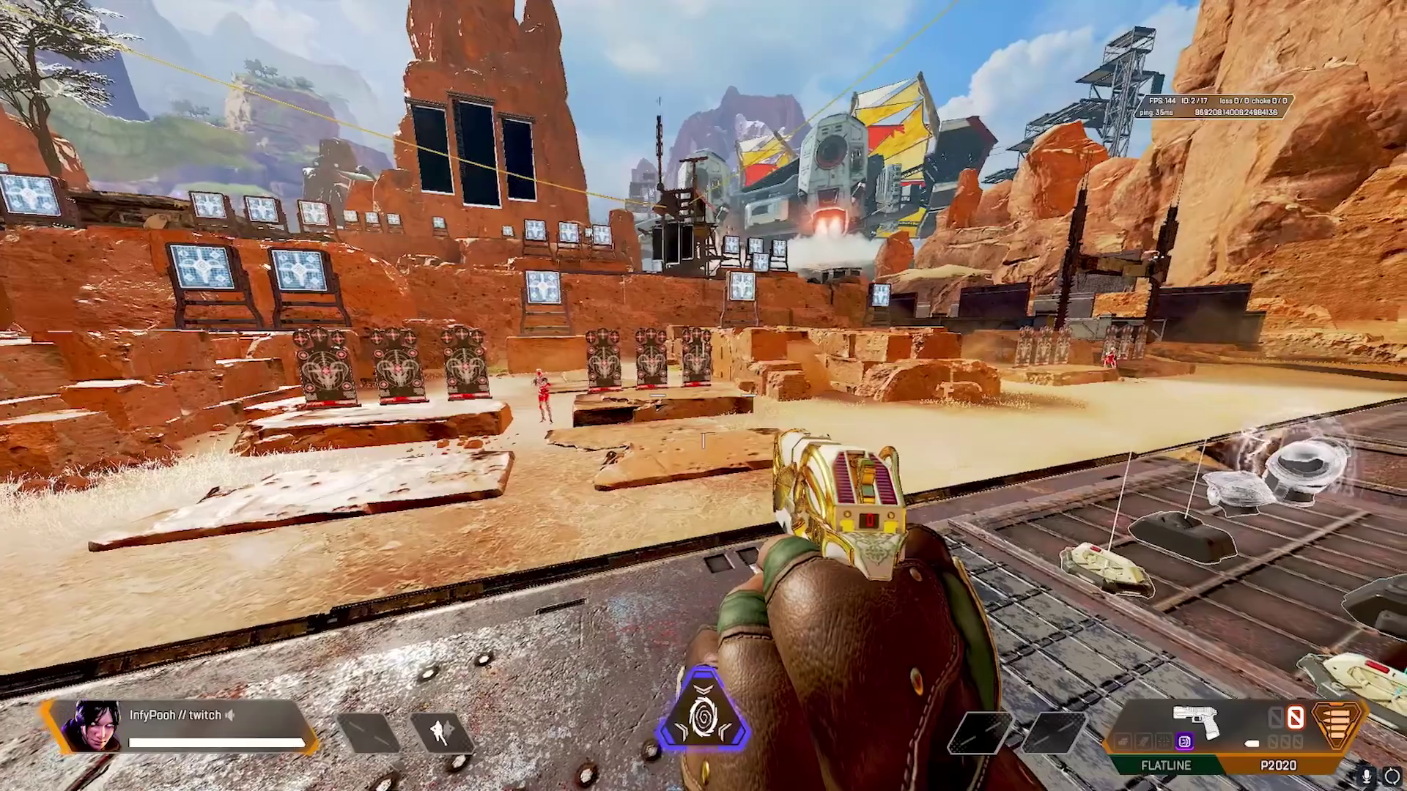
- Holster the weapon, run around the firing range, and cancel the Move Back key binding
key("3")
key("w")
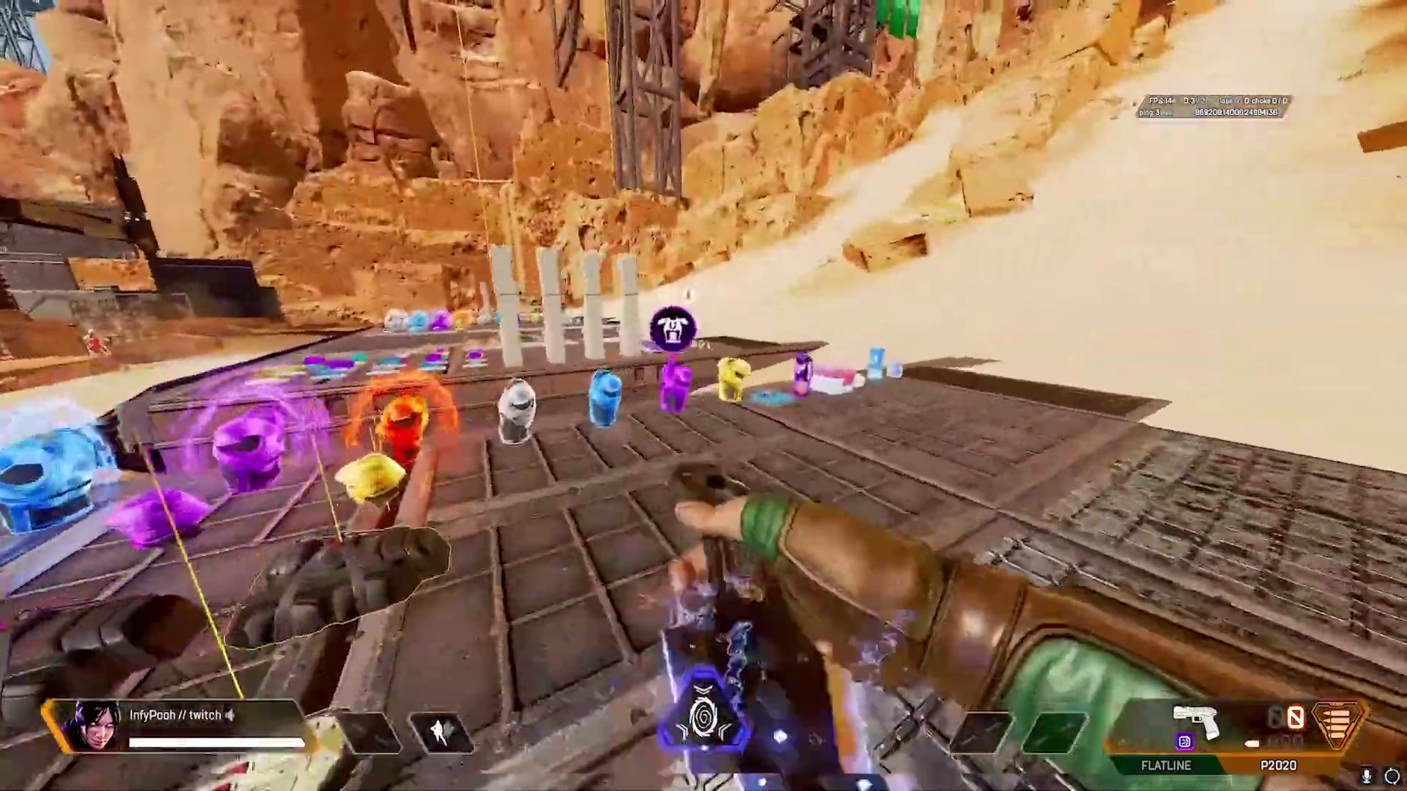
key("Escape")
left_click(709, 414)
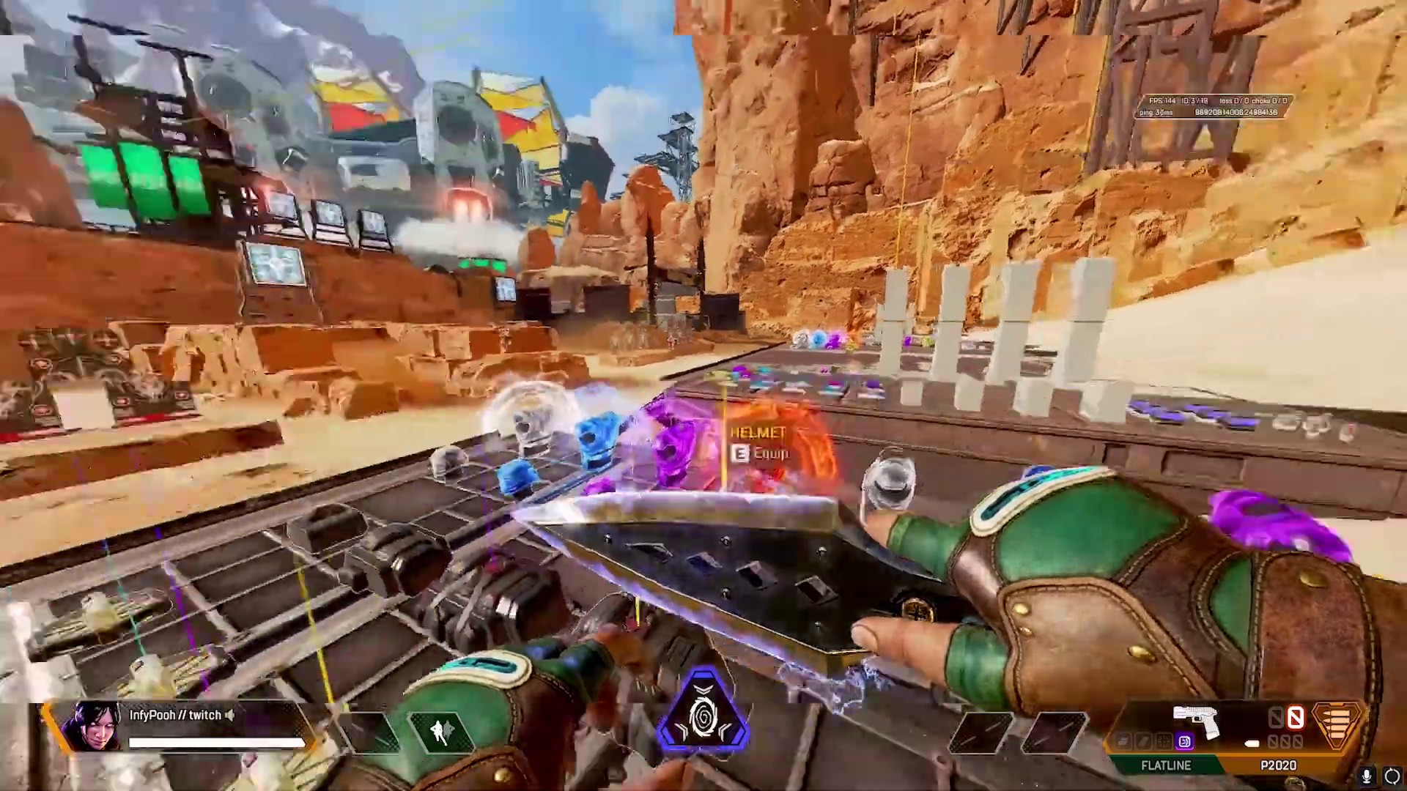
key("w")
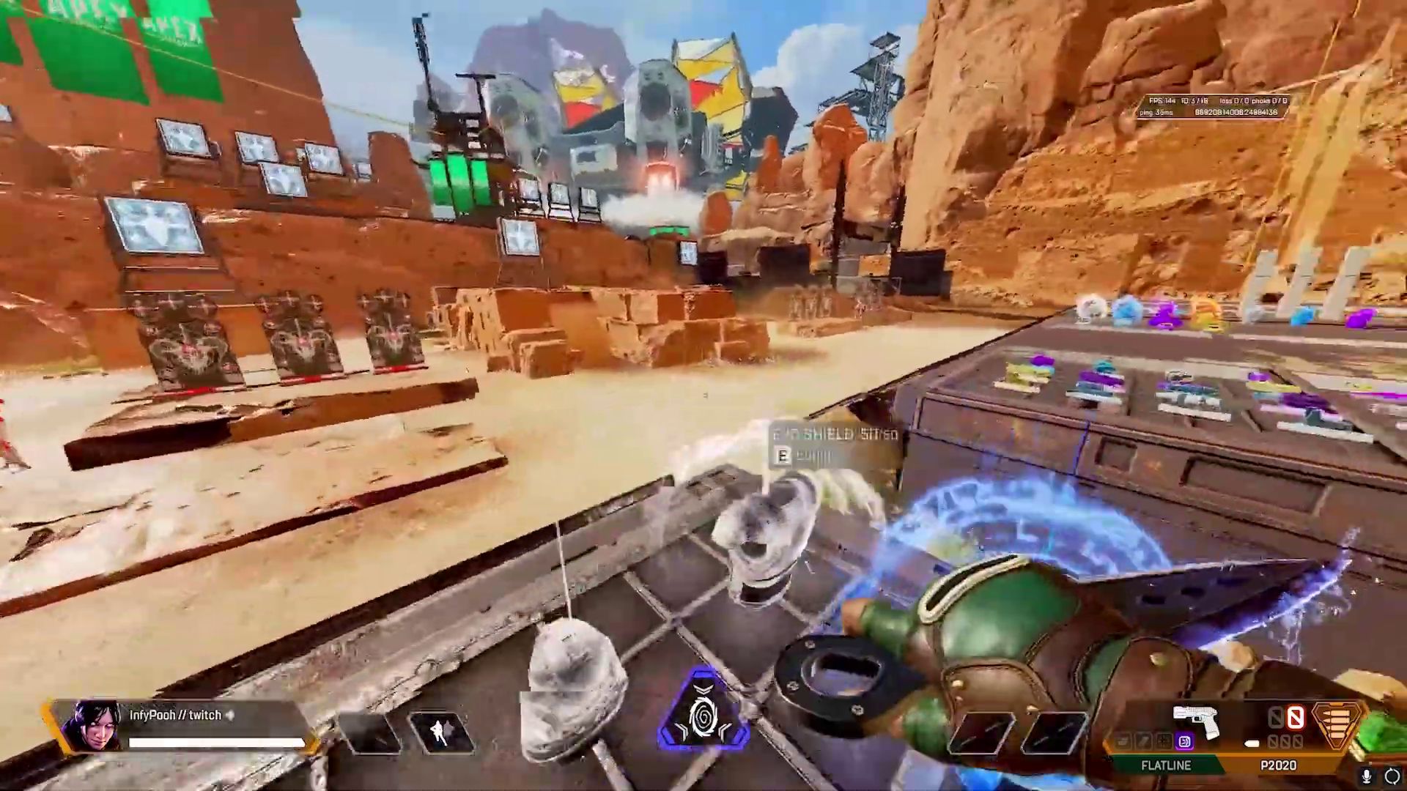
key("w")
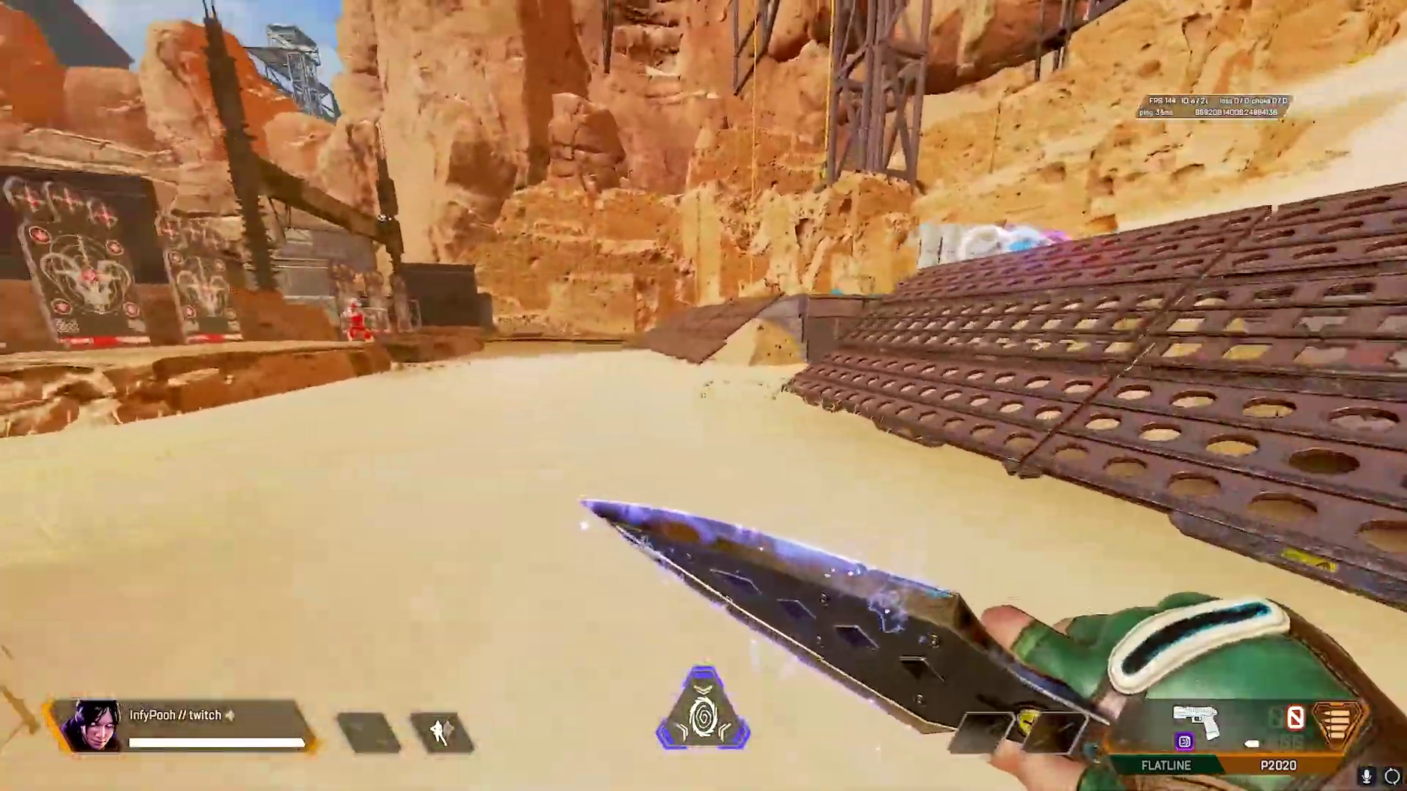
key("w")
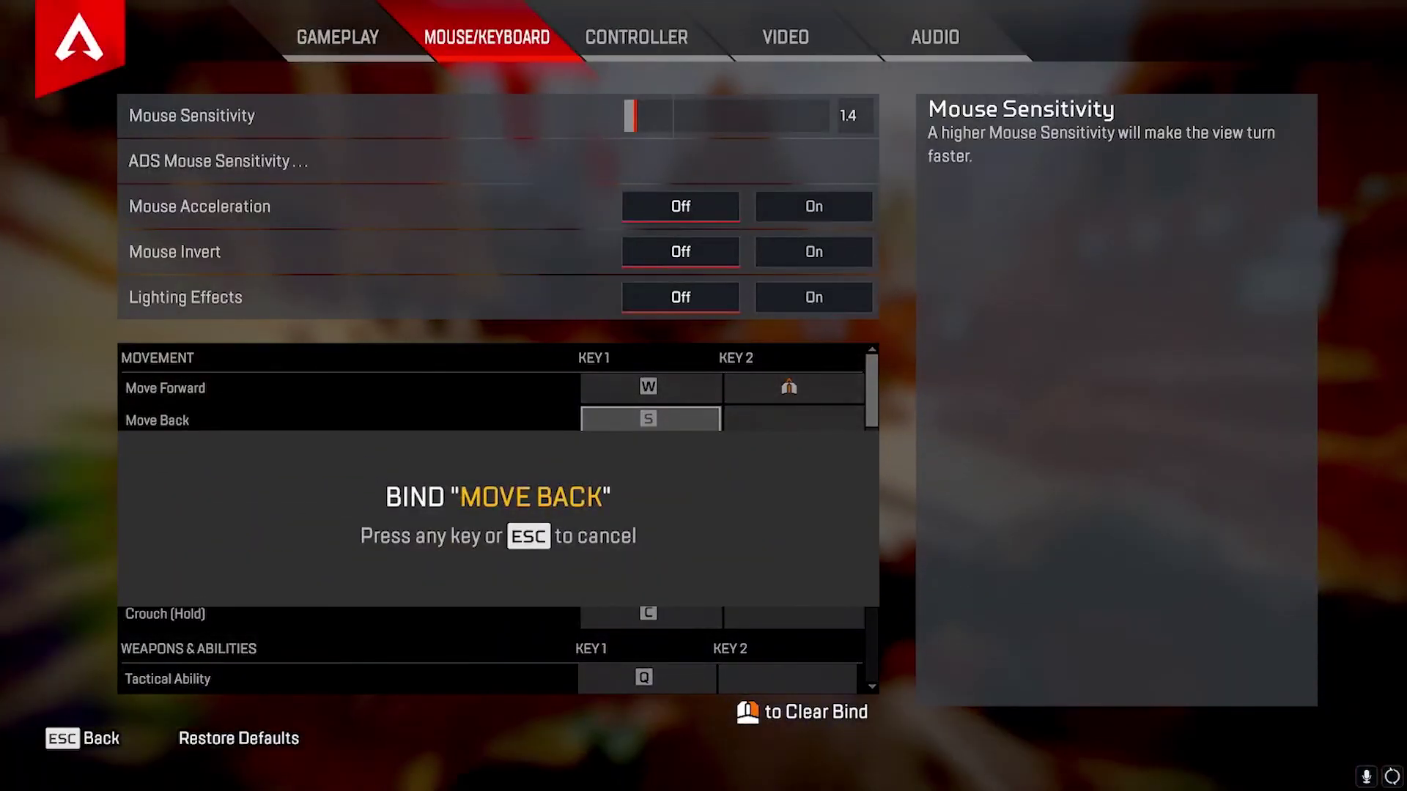
key("Escape")
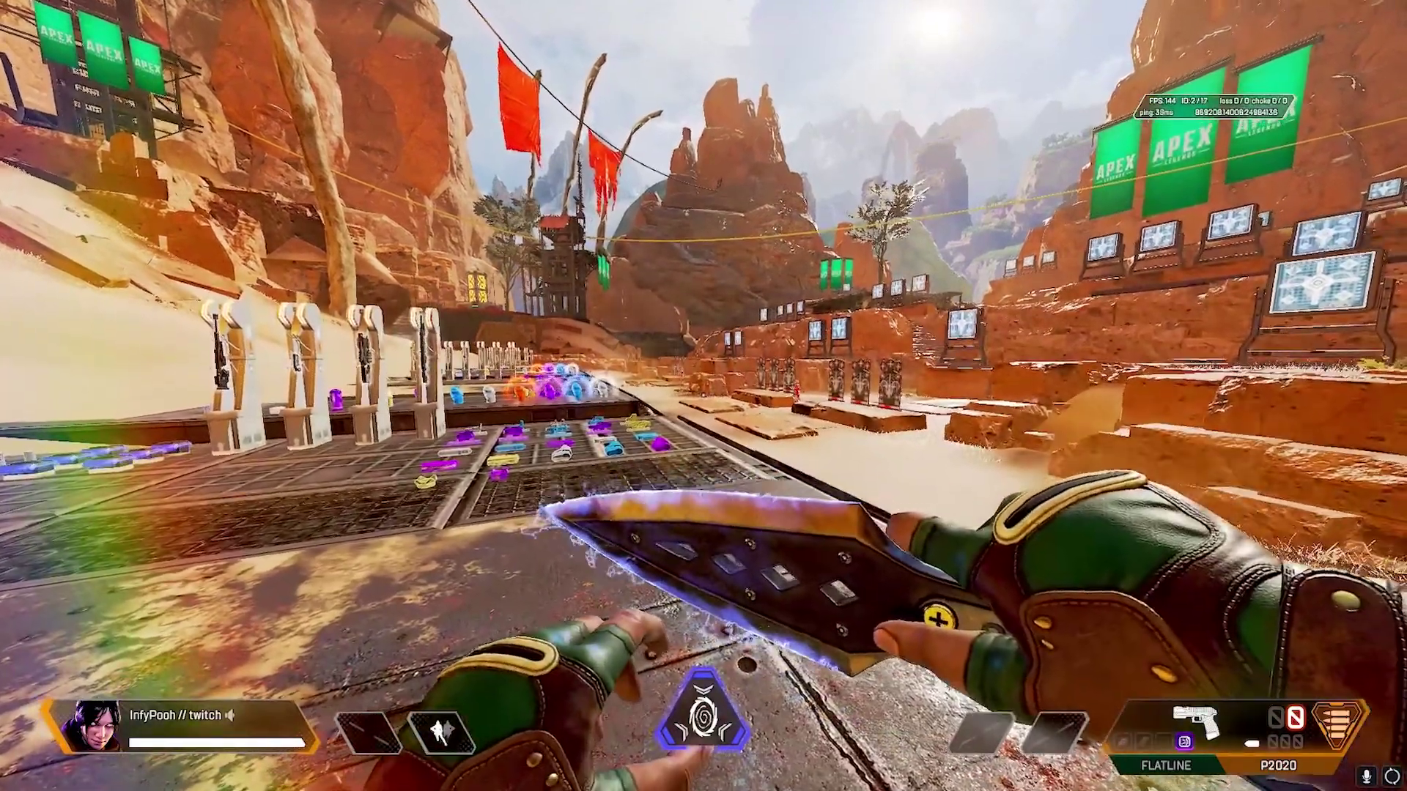
- Demonstrate the weapon and holster bindings and the emote wheel while moving around the firing range platform
key("1")
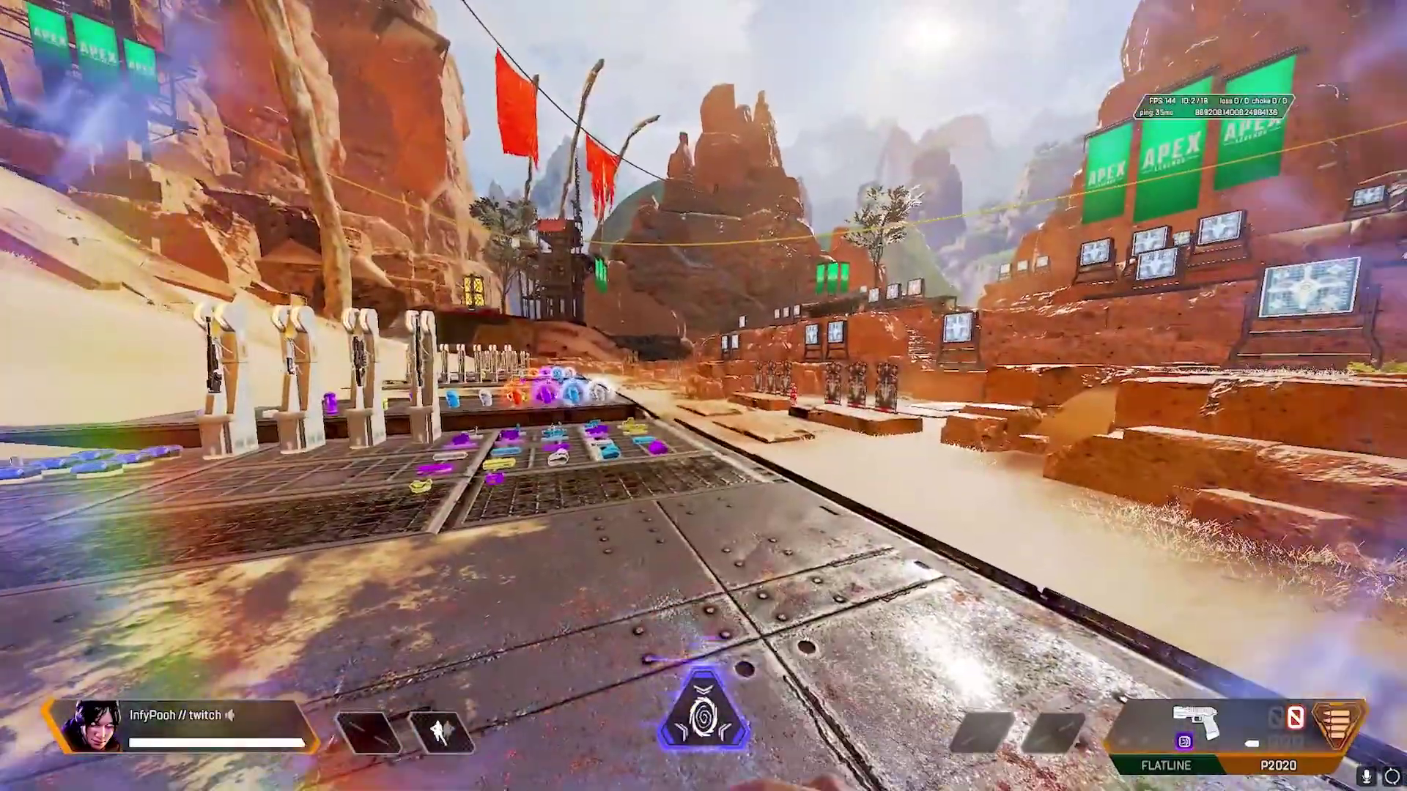
key("3")
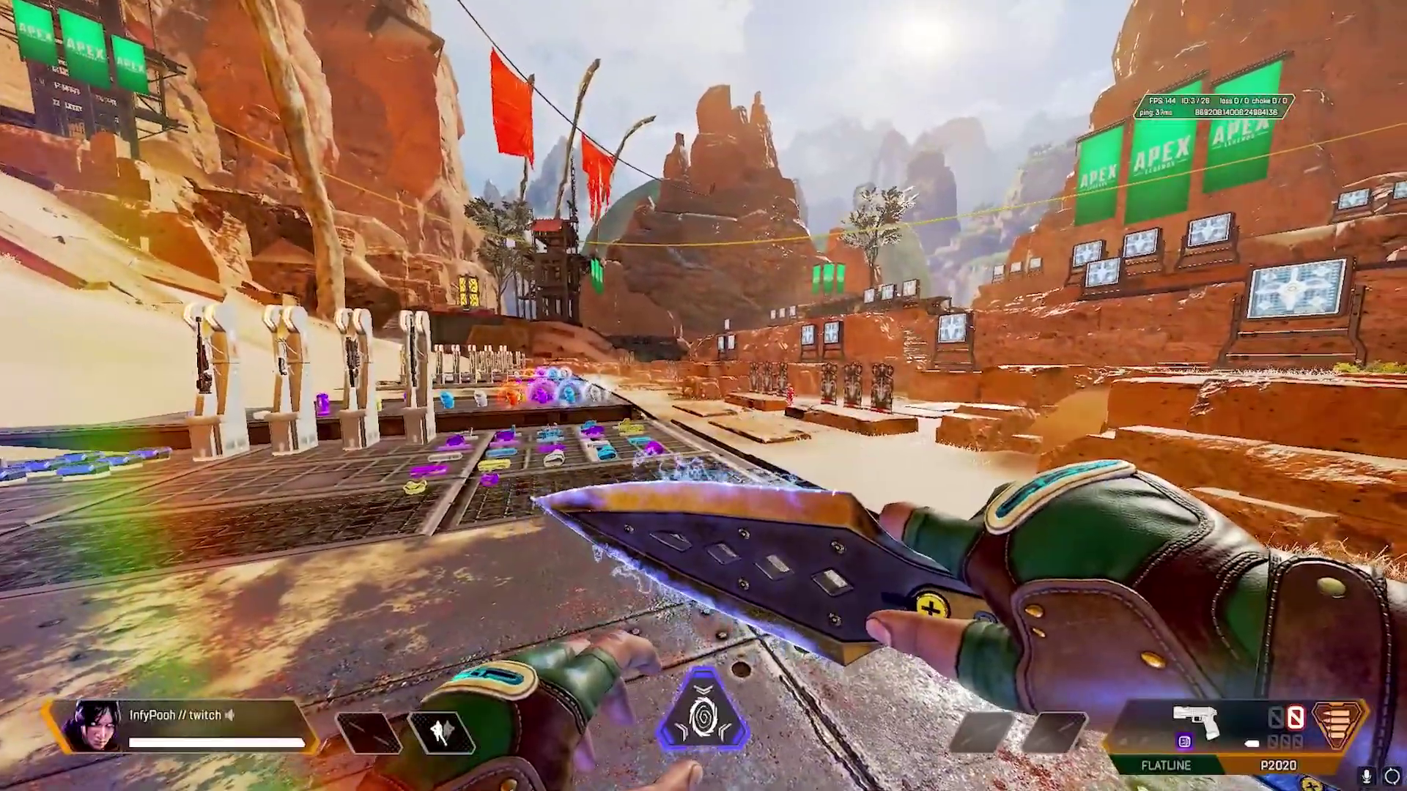
key("w")
key("F1")
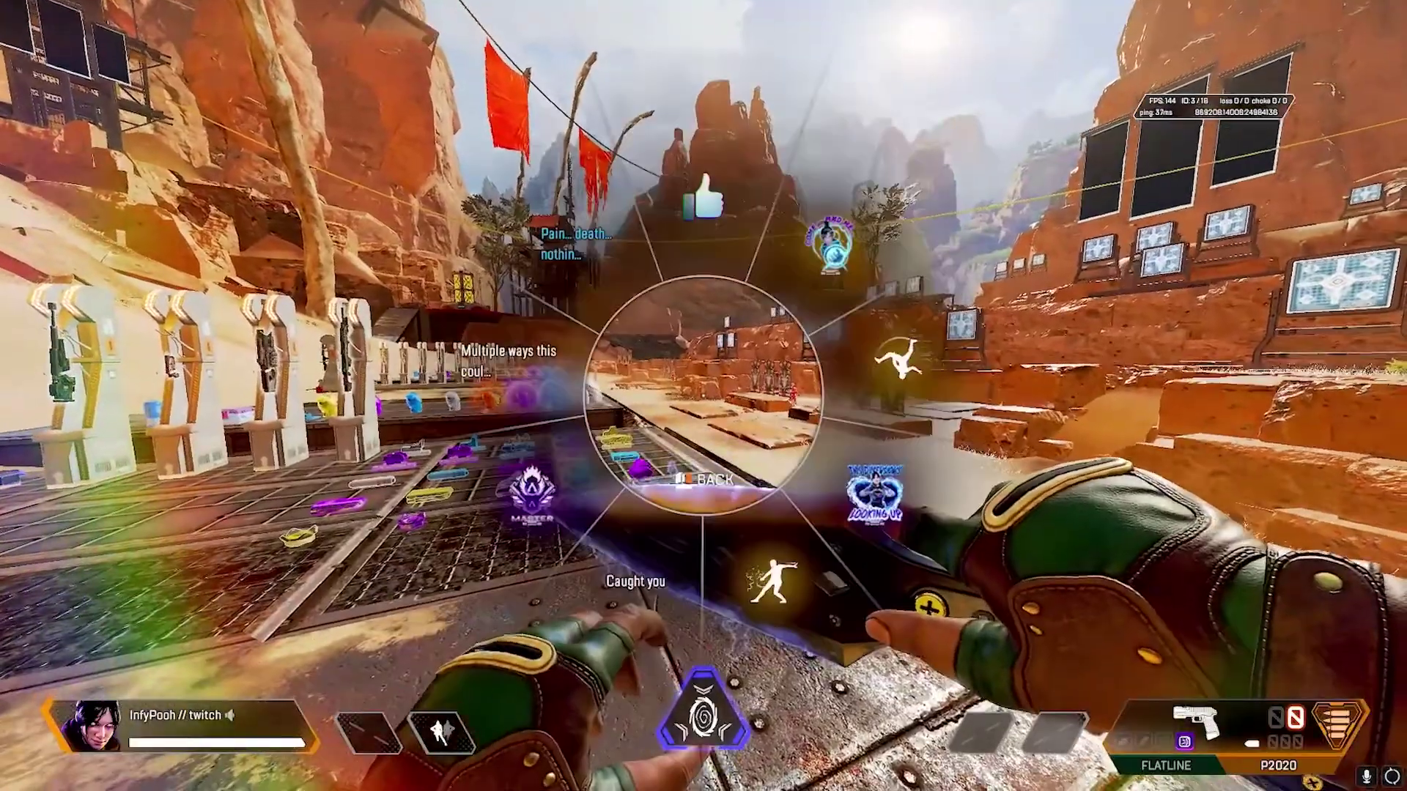
key("Escape")
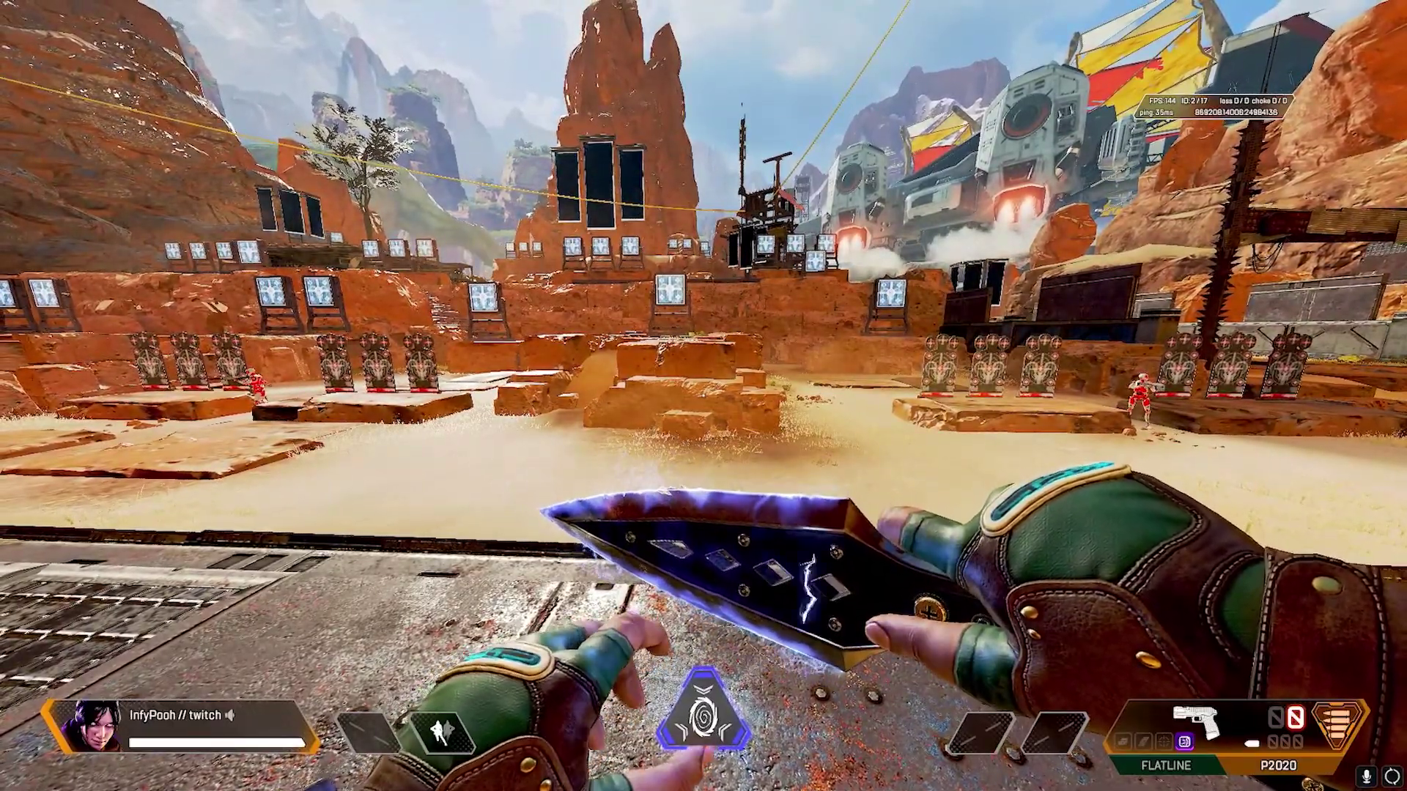
key("s")
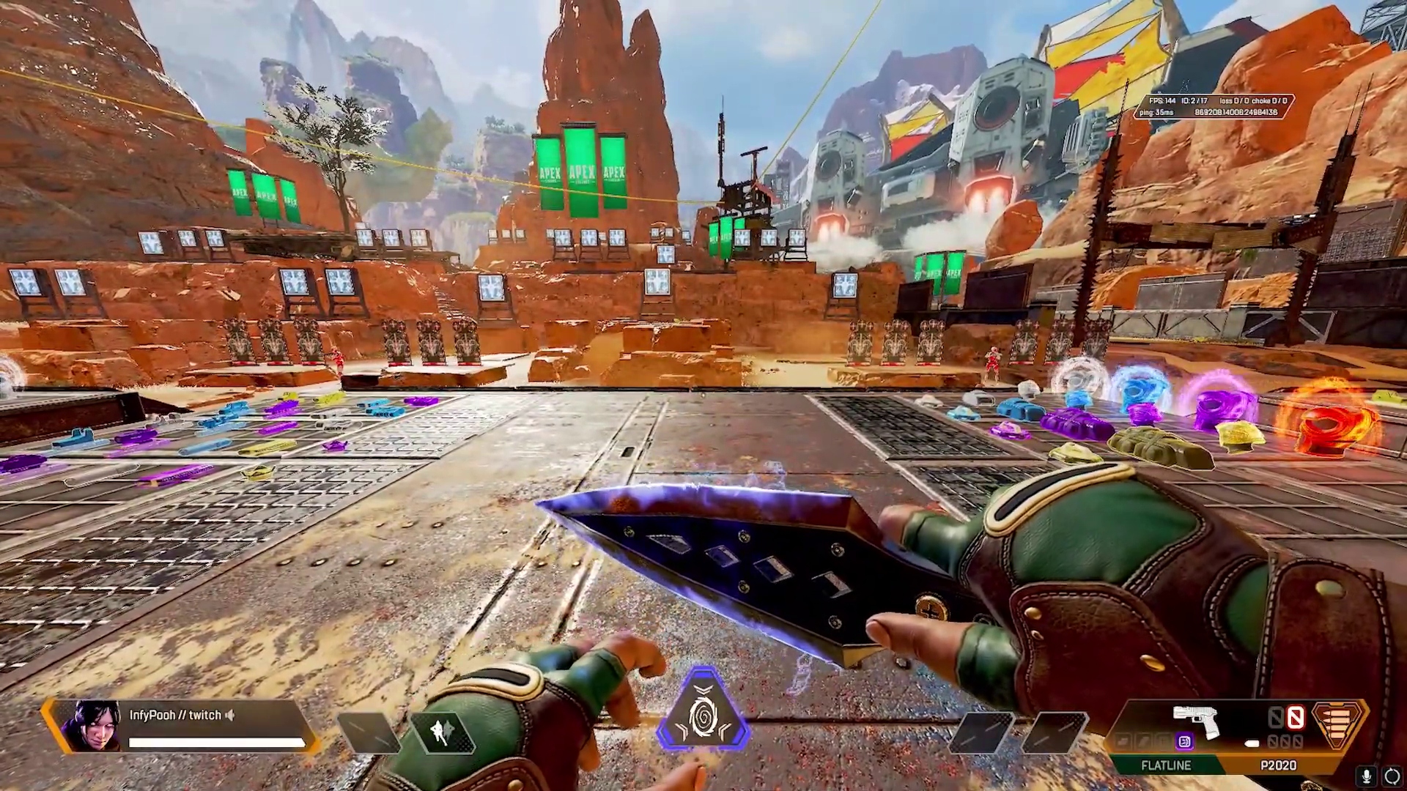
key("w")
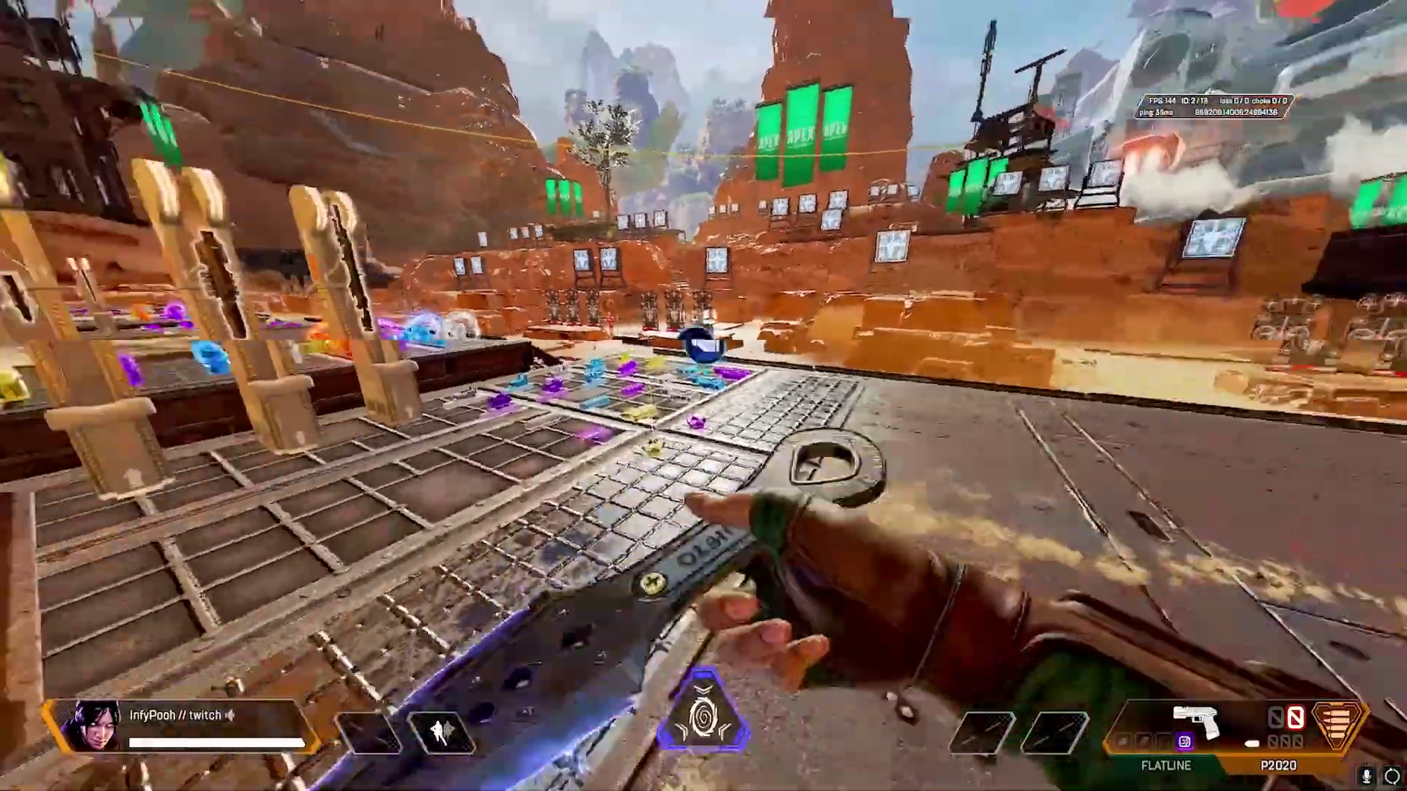
- Run and jump across the firing range loot platforms with the weapon holstered, selecting the Flatline as the active slot
key("w")
key("space")
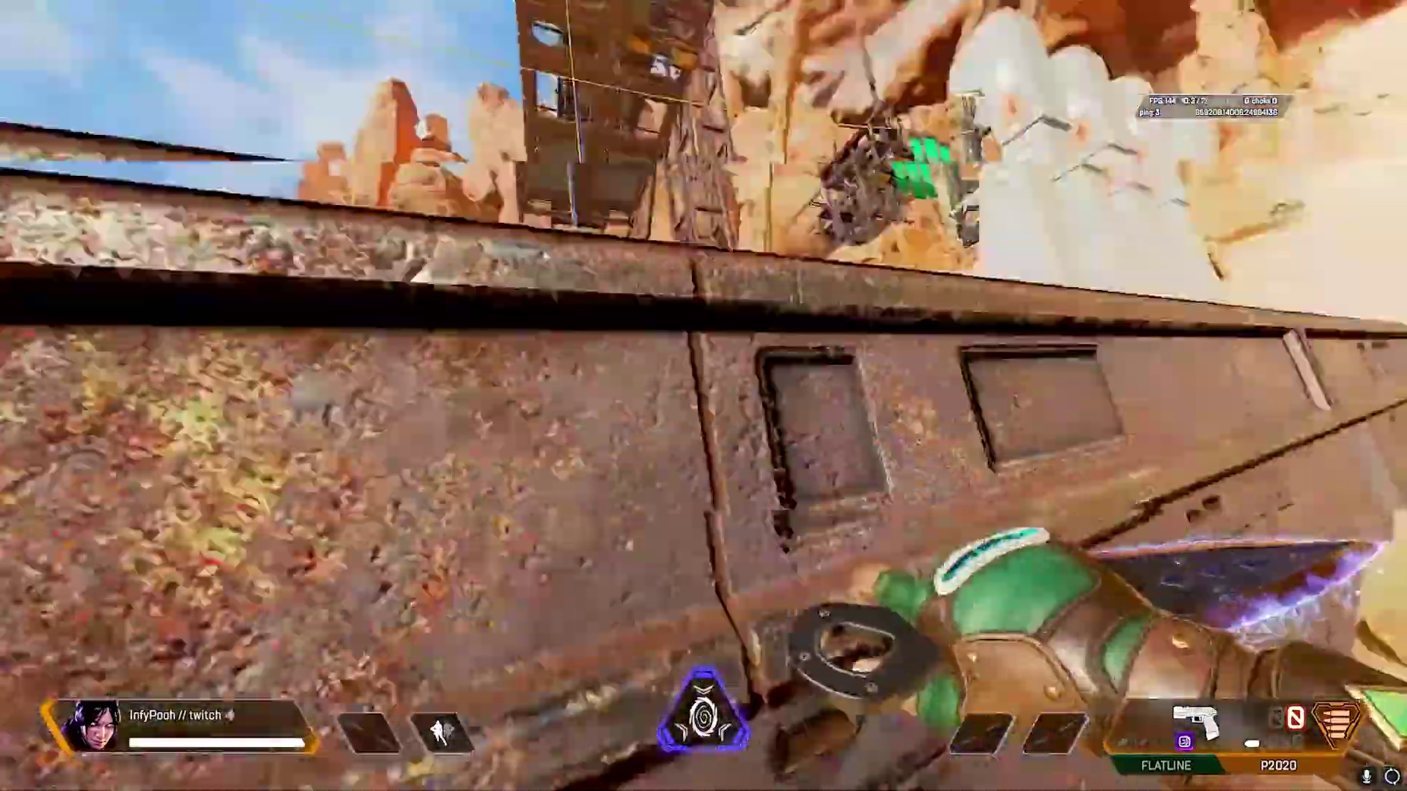
key("w")
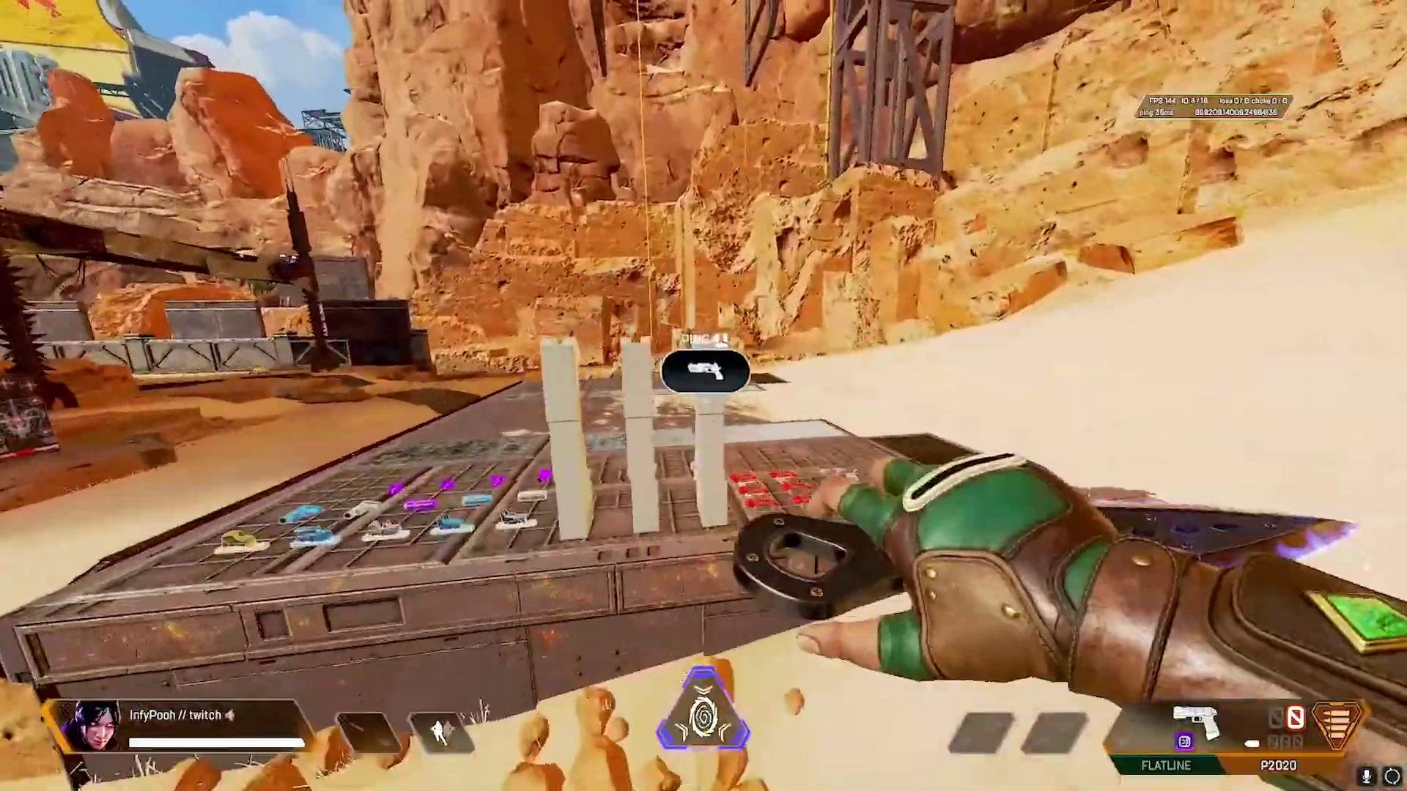
key("space")
key("w")
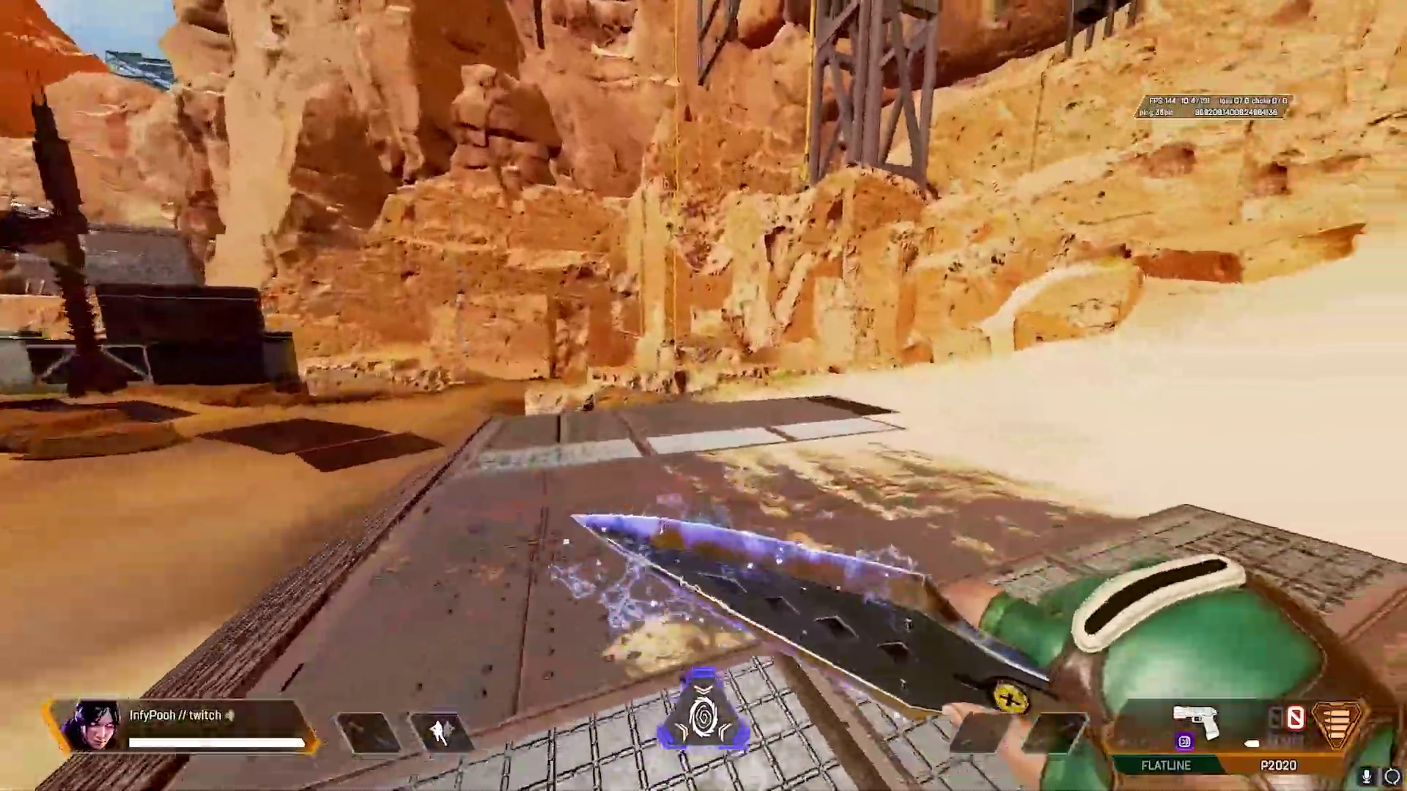
key("1")
key("w")
key("space")
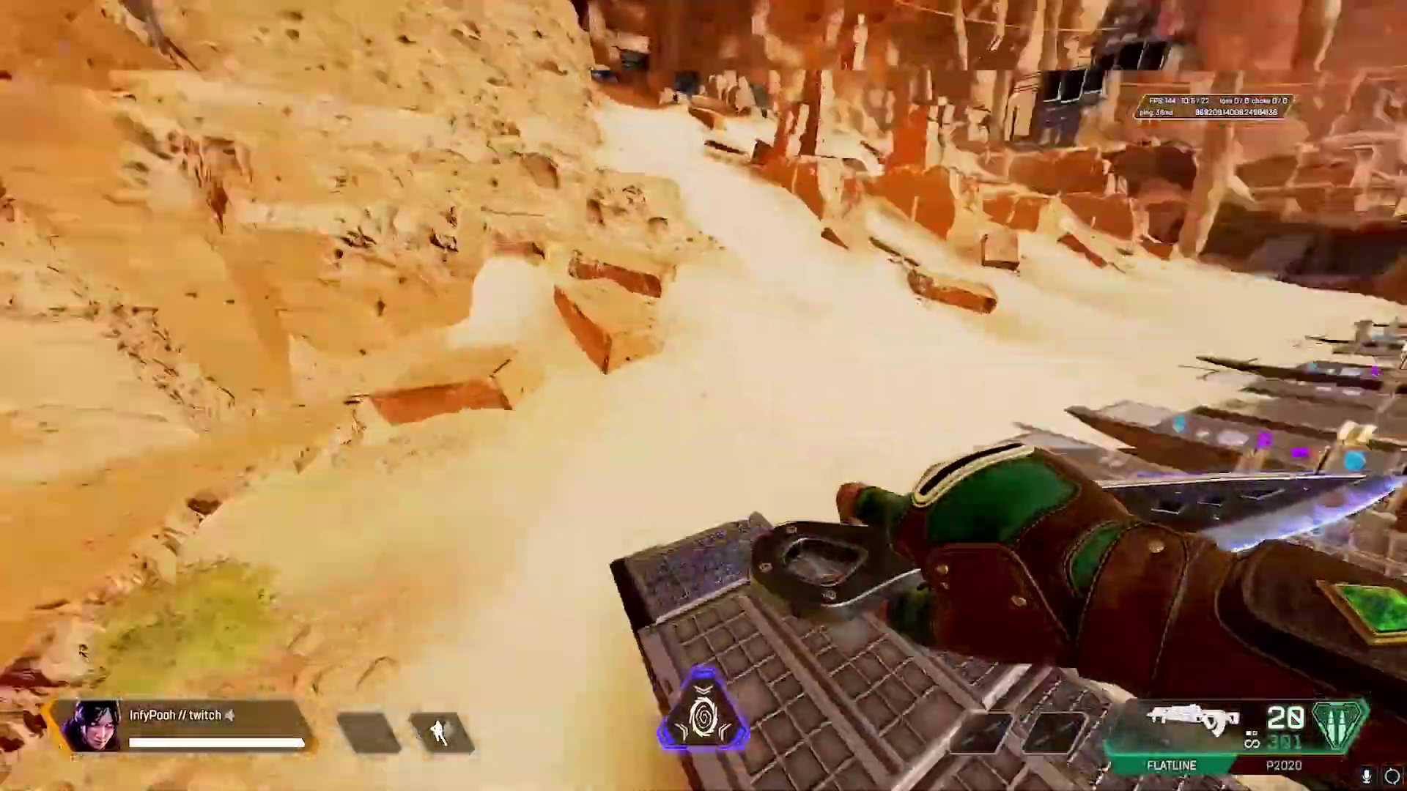
- Circle the loot platforms and the sand near the shooting targets with the knife out, and select the Flatline again
key("w")
key("space")
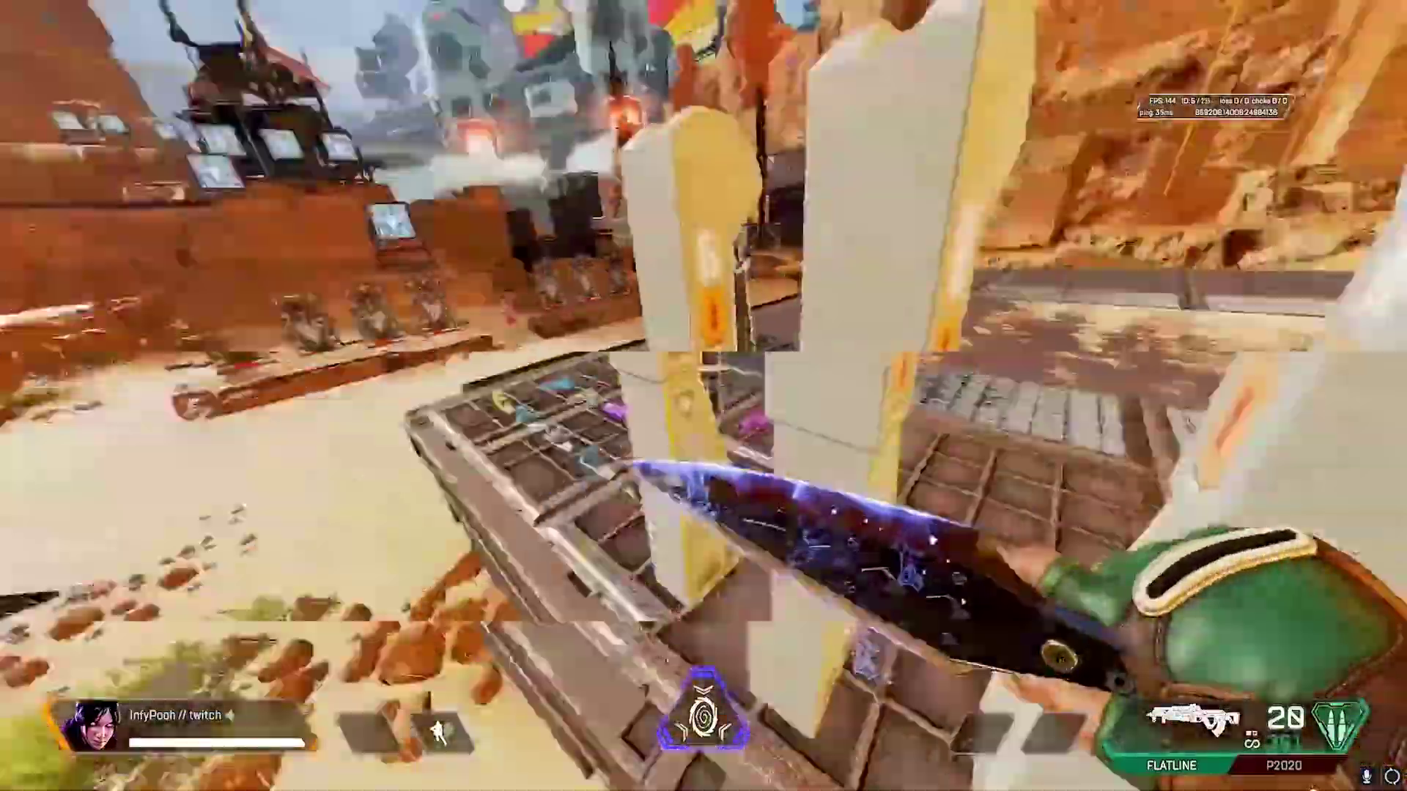
key("w")
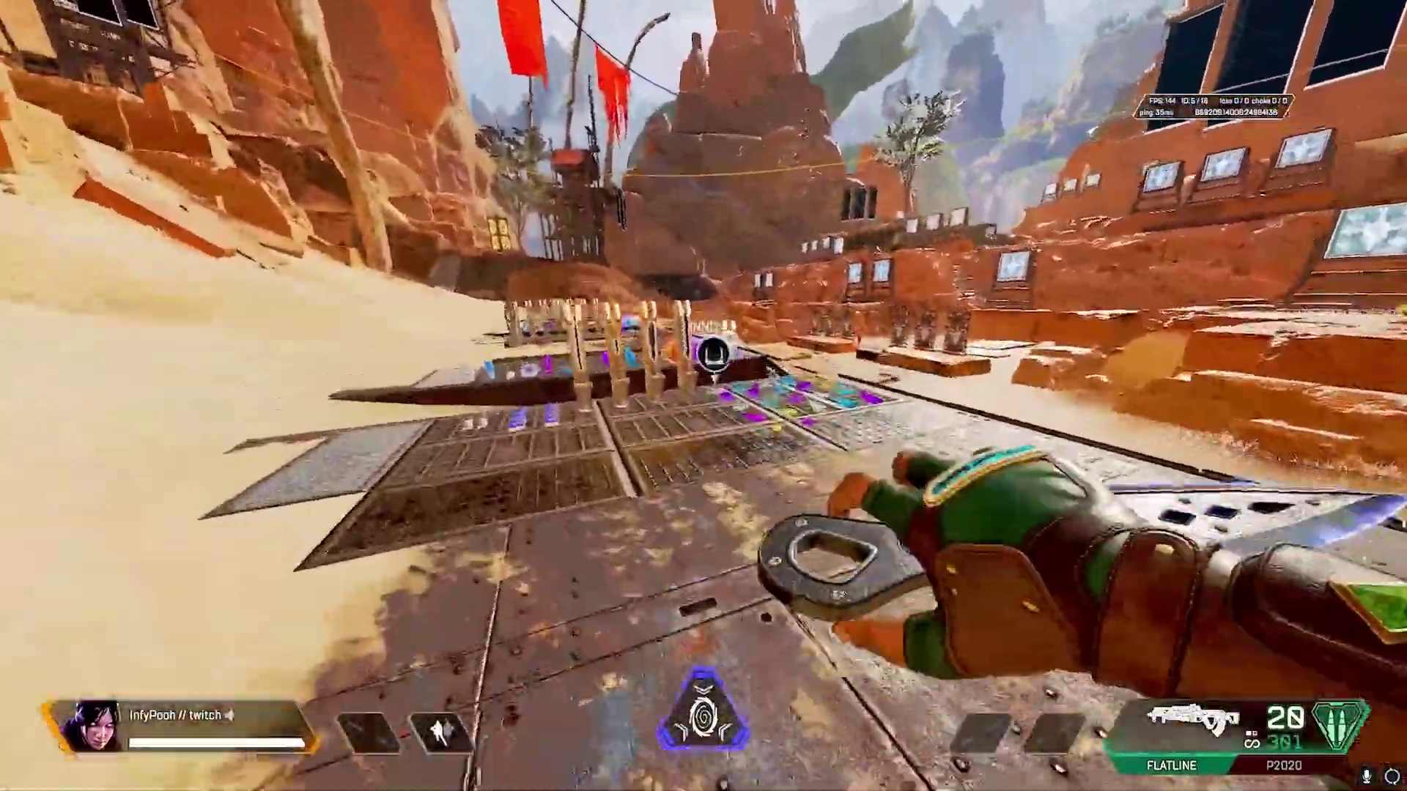
key("space")
key("w")
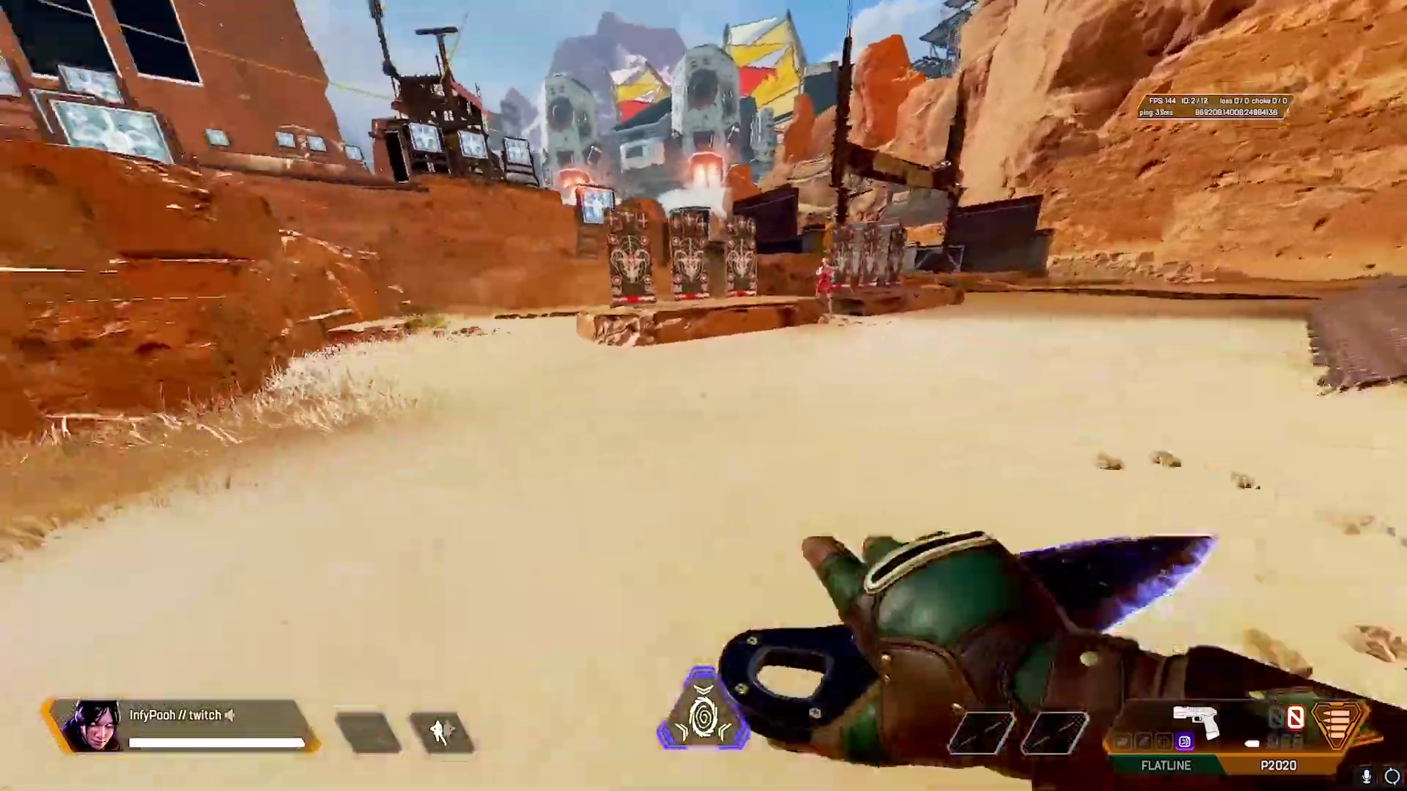
key("w")
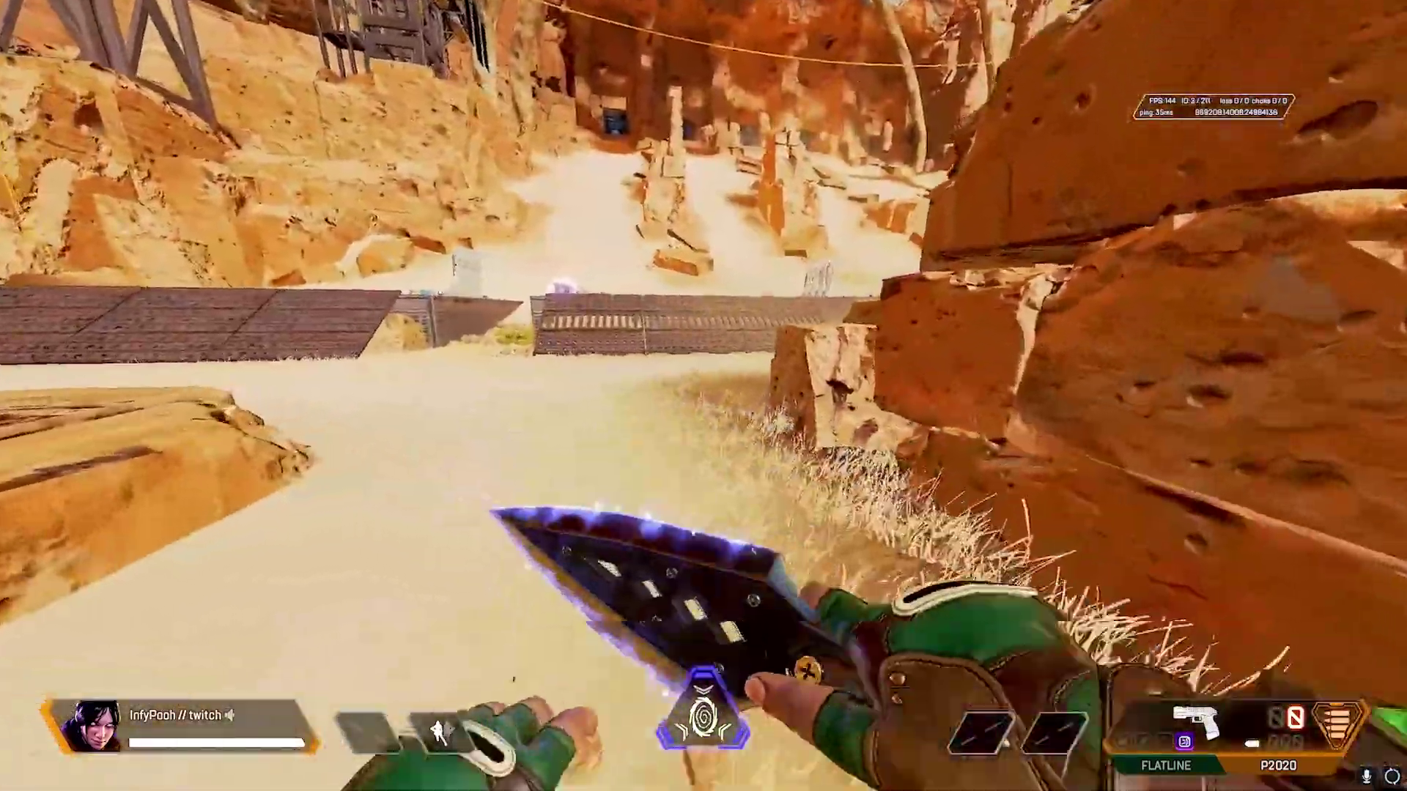
key("1")
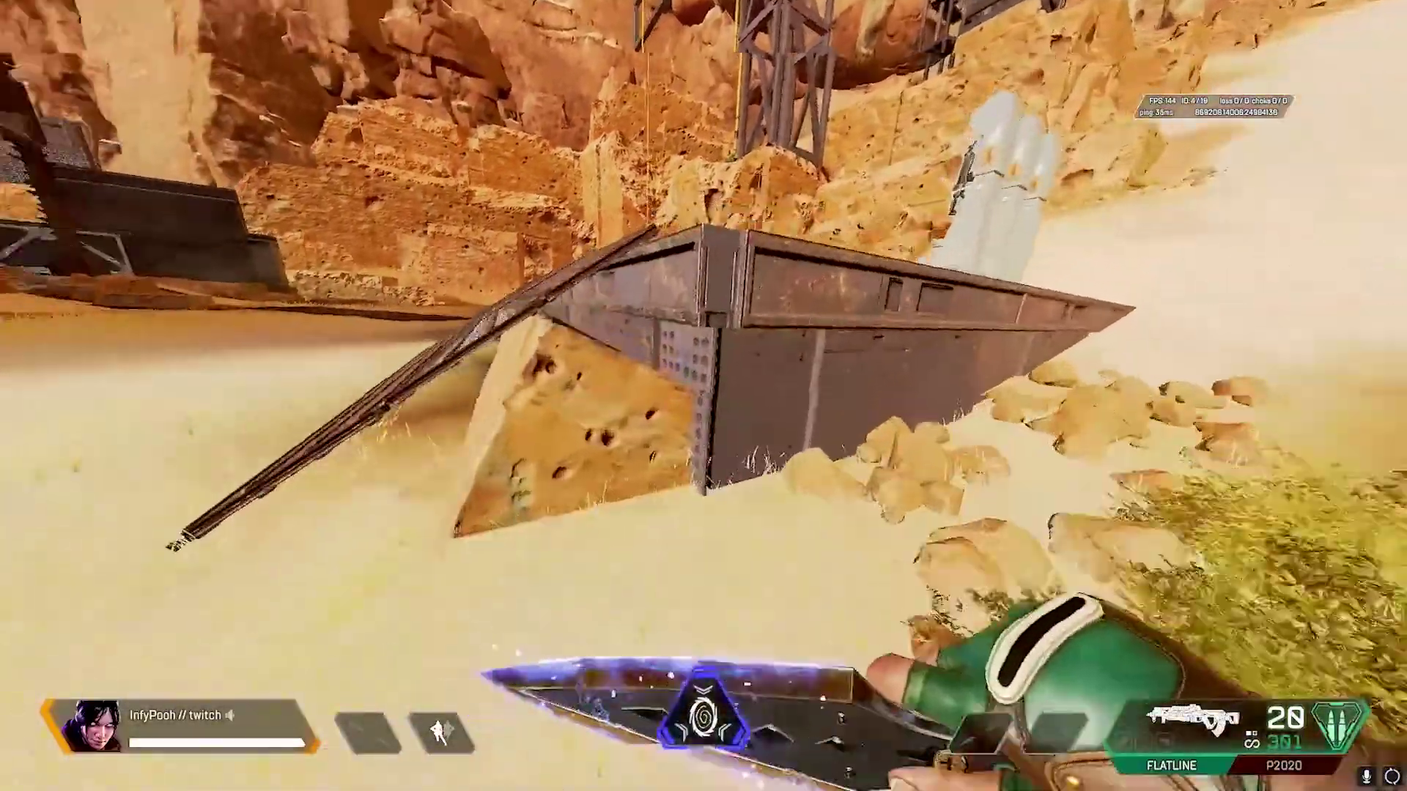
- Open the mouse and keyboard settings and review the movement, weapon and ability key bindings
key("Escape")
left_click(722, 396)
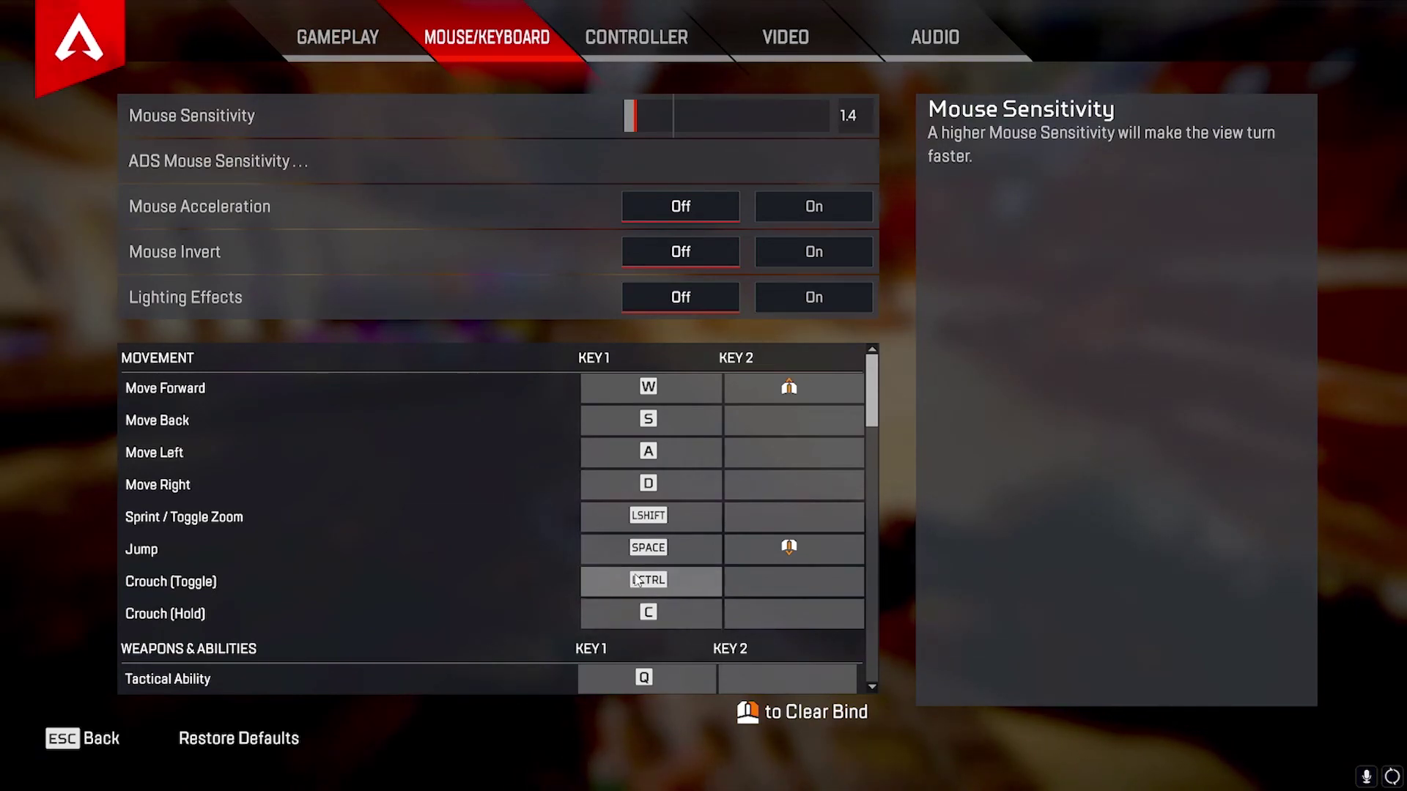
scroll(534, 549, "down", 4)
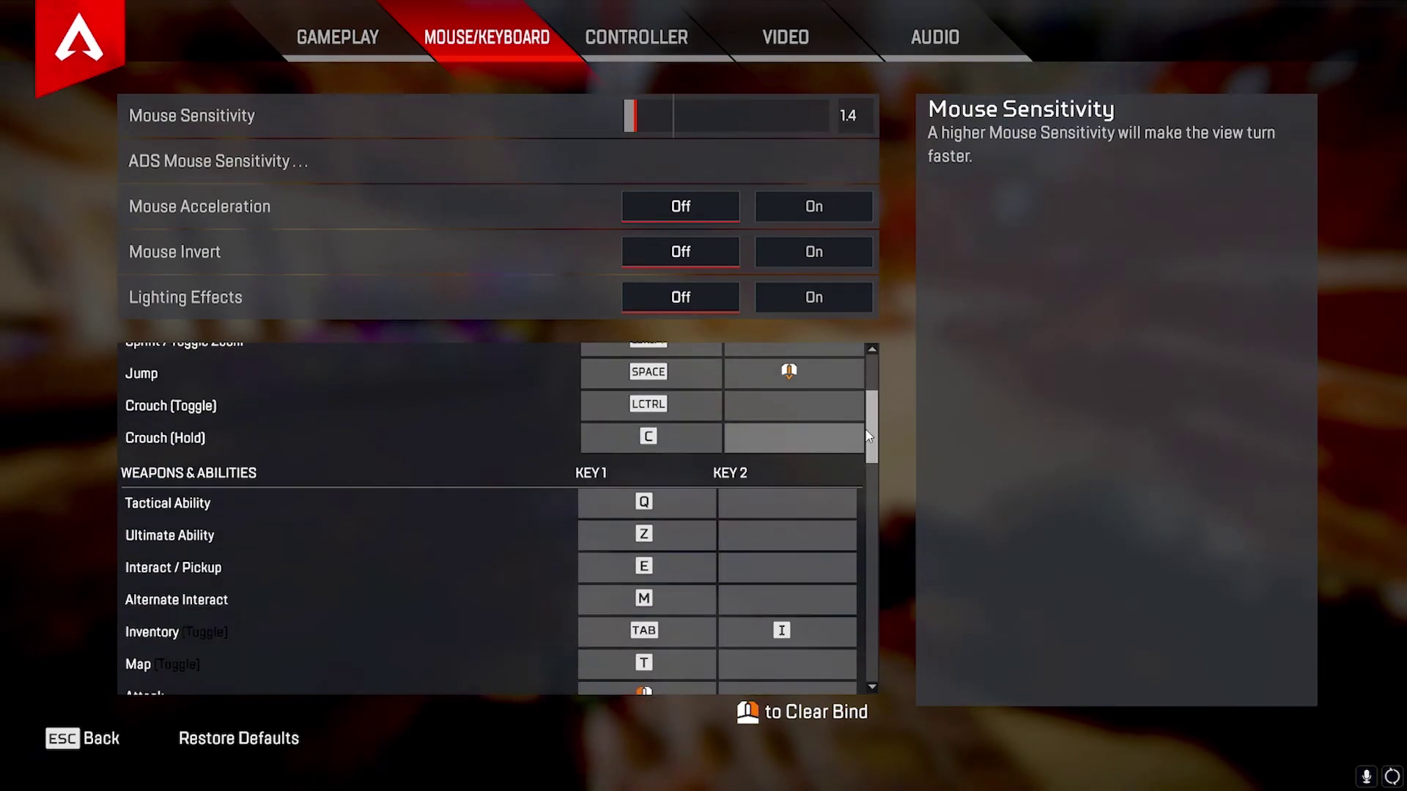
scroll(874, 436, "down", 1)
left_click_drag(874, 435, 870, 505)
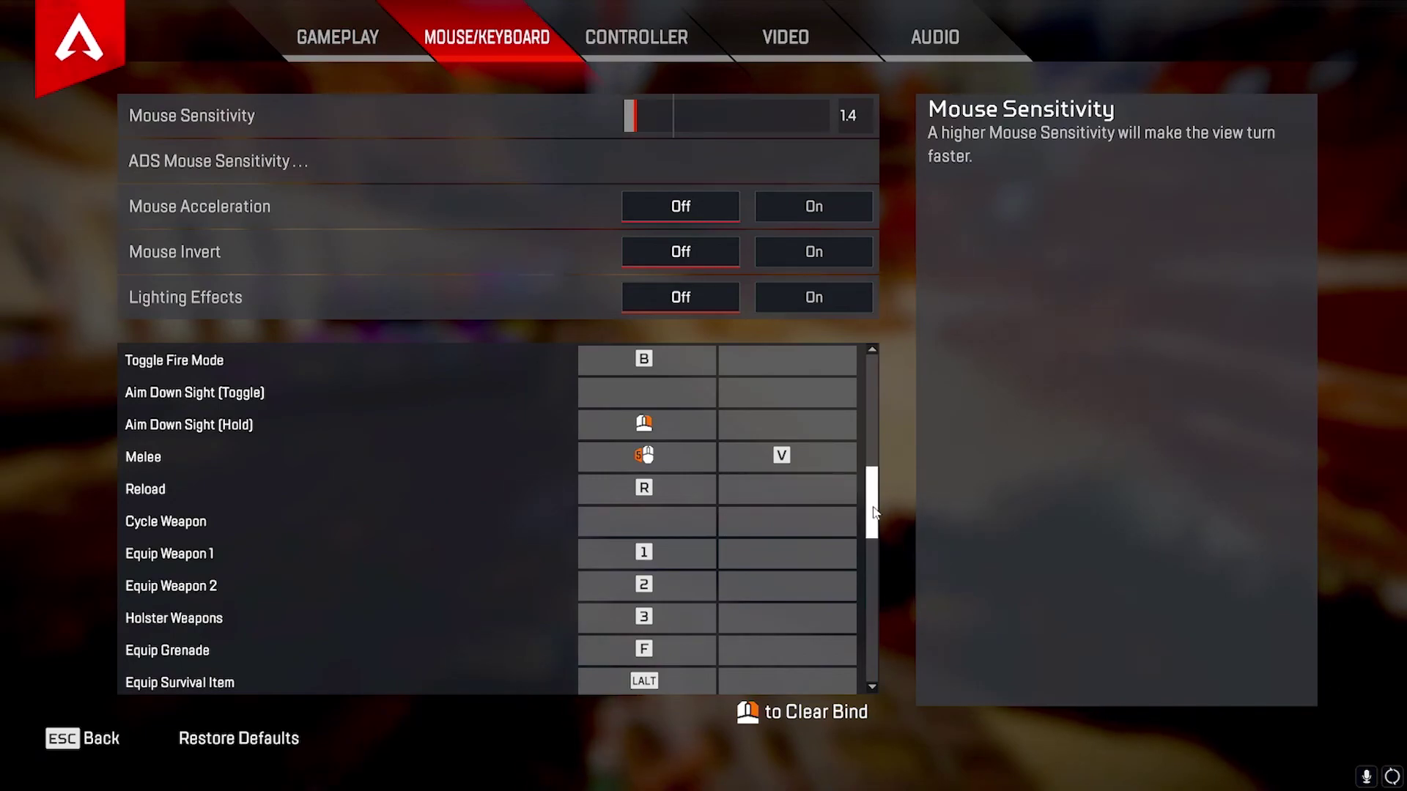
left_click_drag(873, 513, 874, 595)
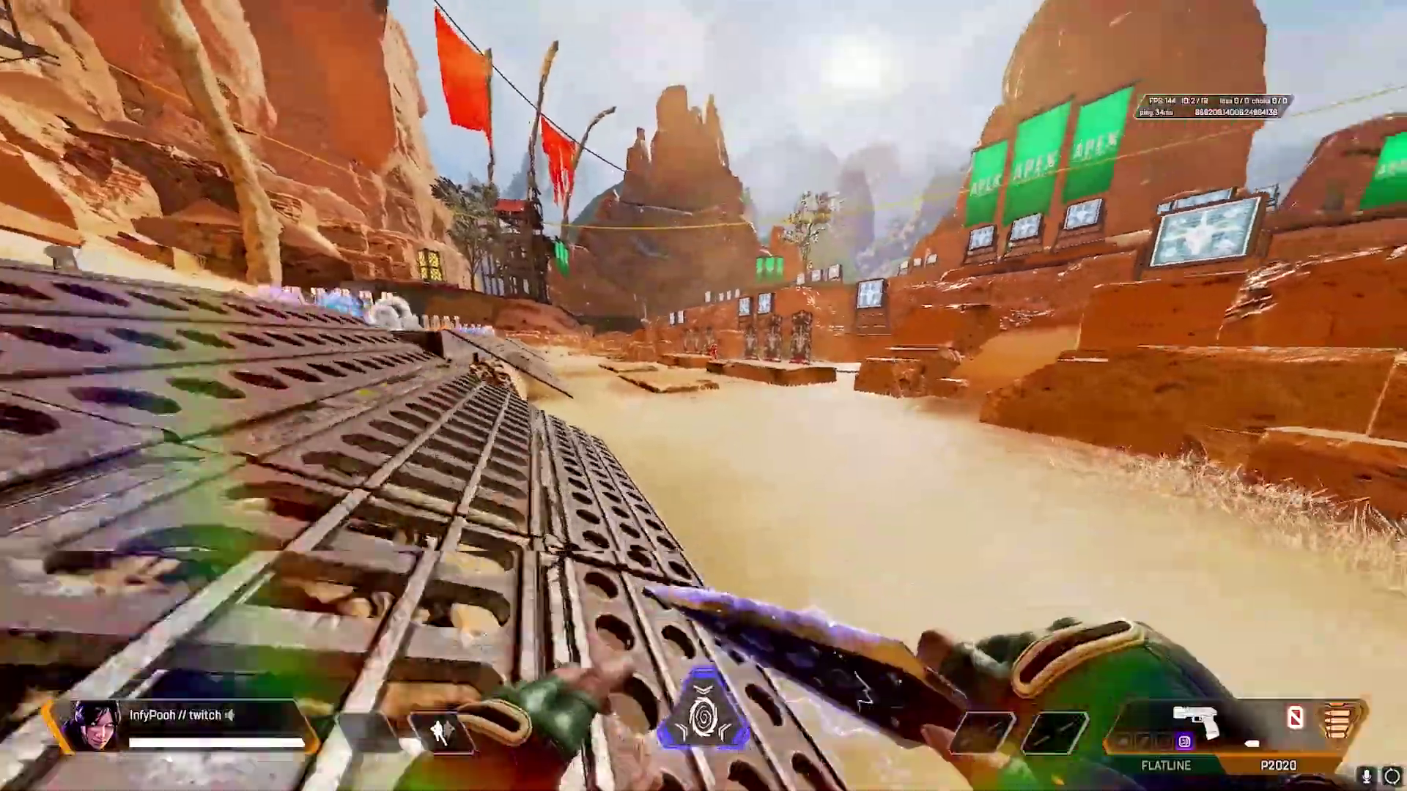
- Return to the firing range, run alongside the metal ramp and jump onto the platform with the colored shields
key("w")
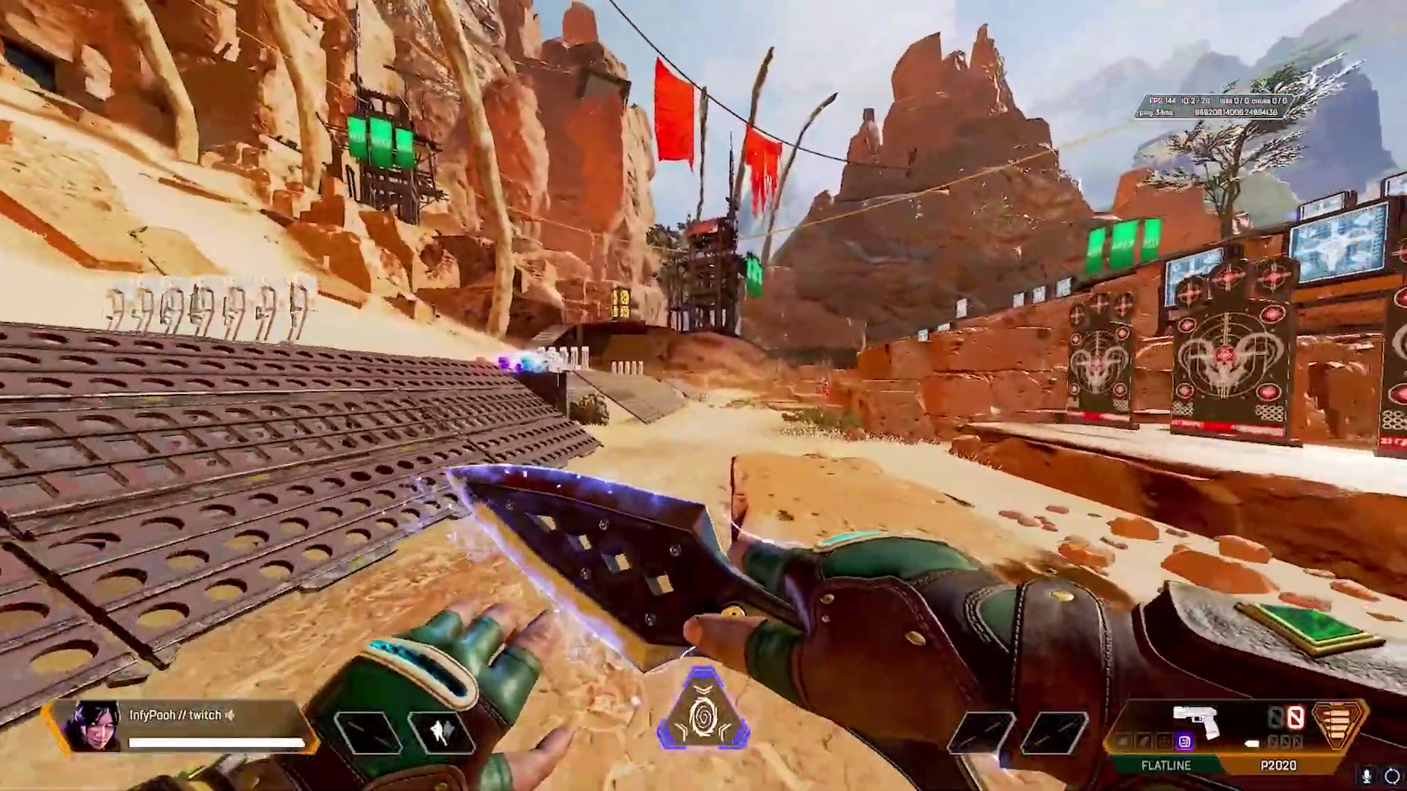
key("w")
key("space")
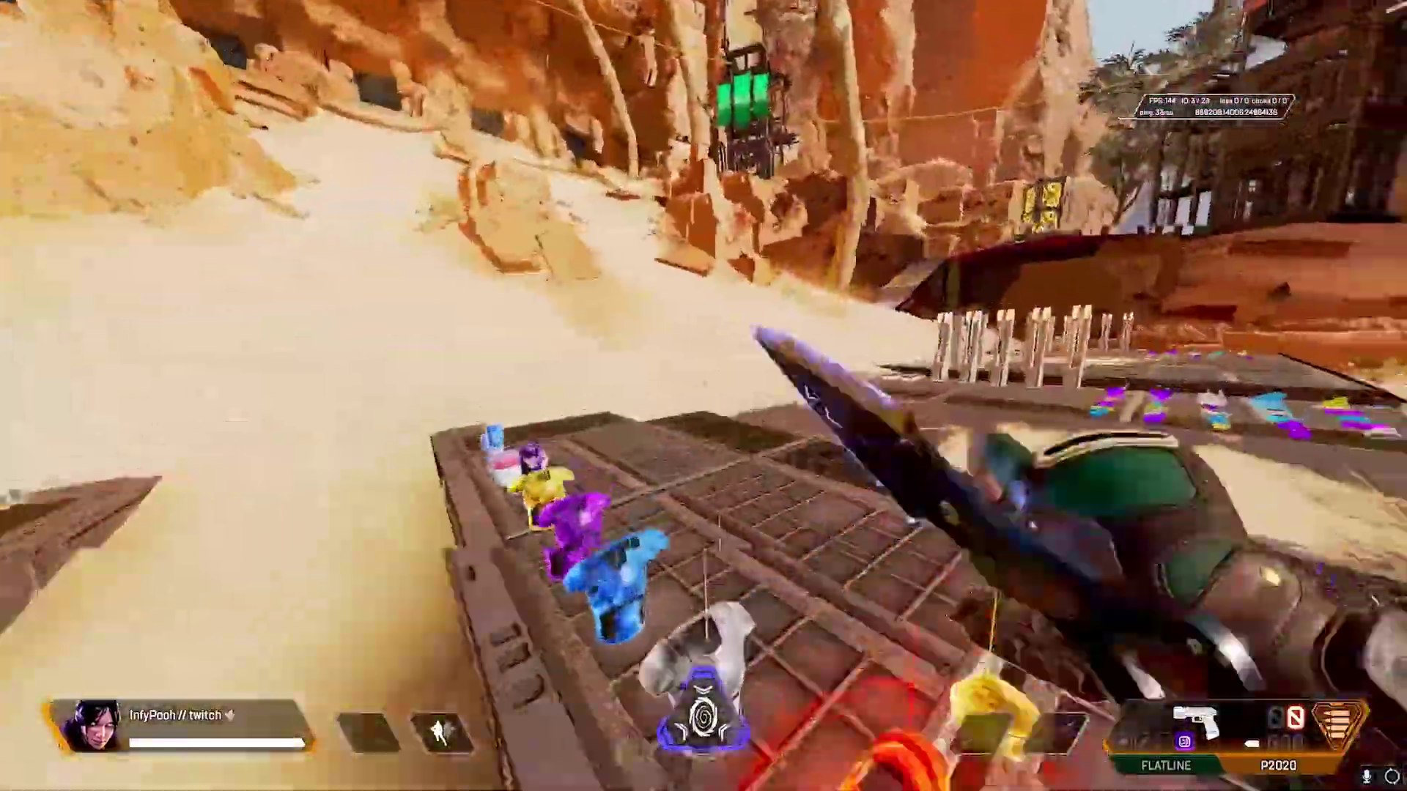
- Reopen the settings and review the ping, push-to-talk and message bindings at the end of the key list
key("Escape")
left_click(703, 407)
scroll(760, 503, "down", 6)
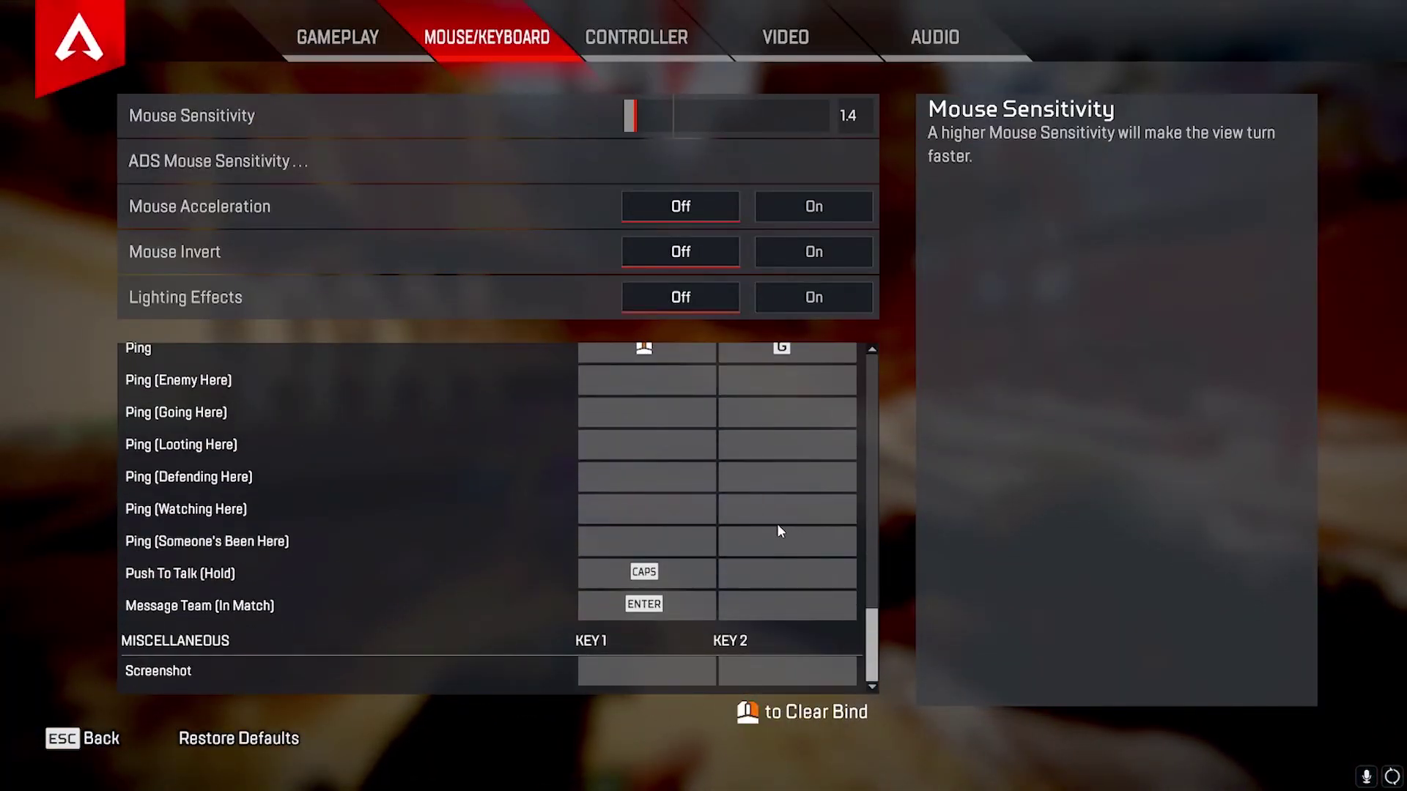
- Open the video settings, try Display Mode at Borderless Window, and set it back to Full Screen
left_click(779, 38)
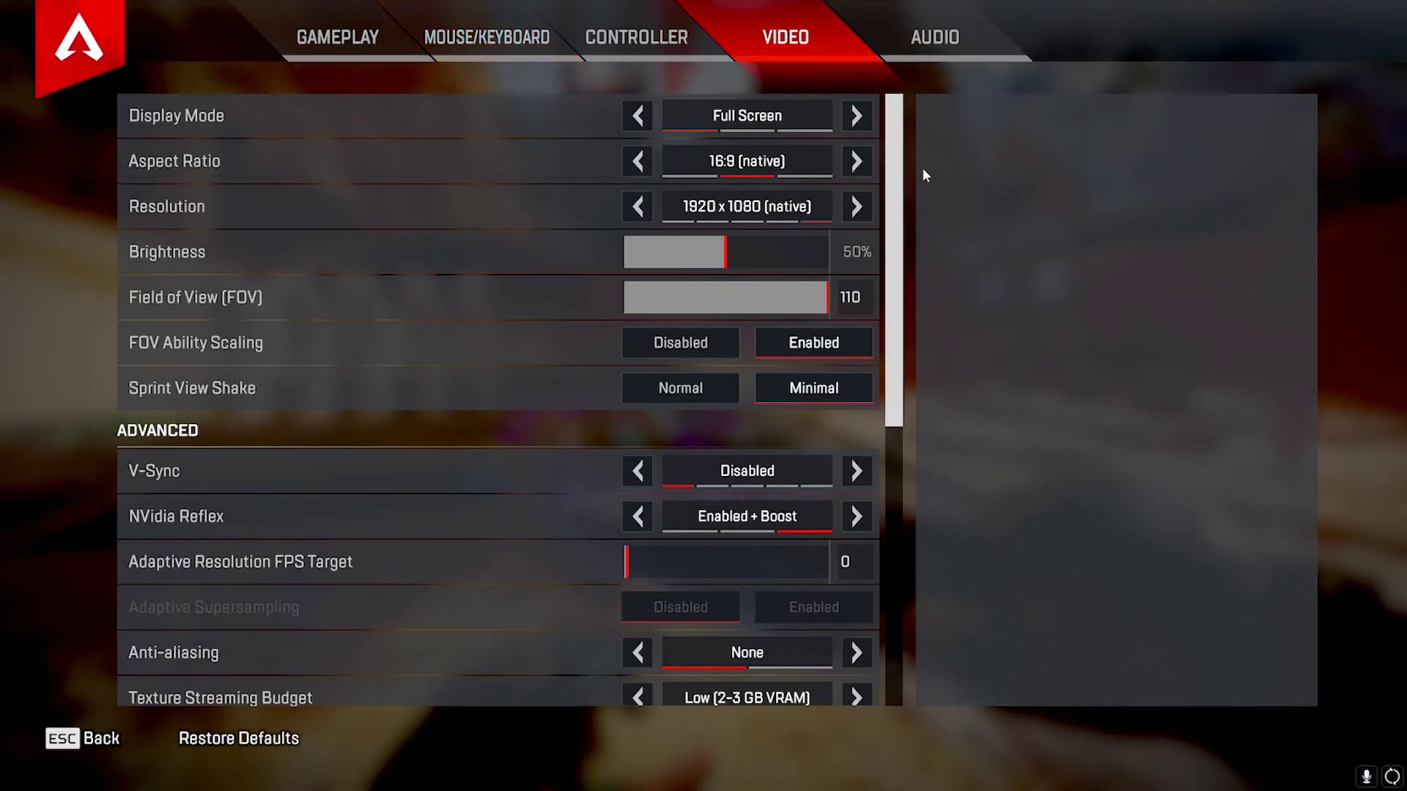
left_click(870, 120)
left_click(871, 120)
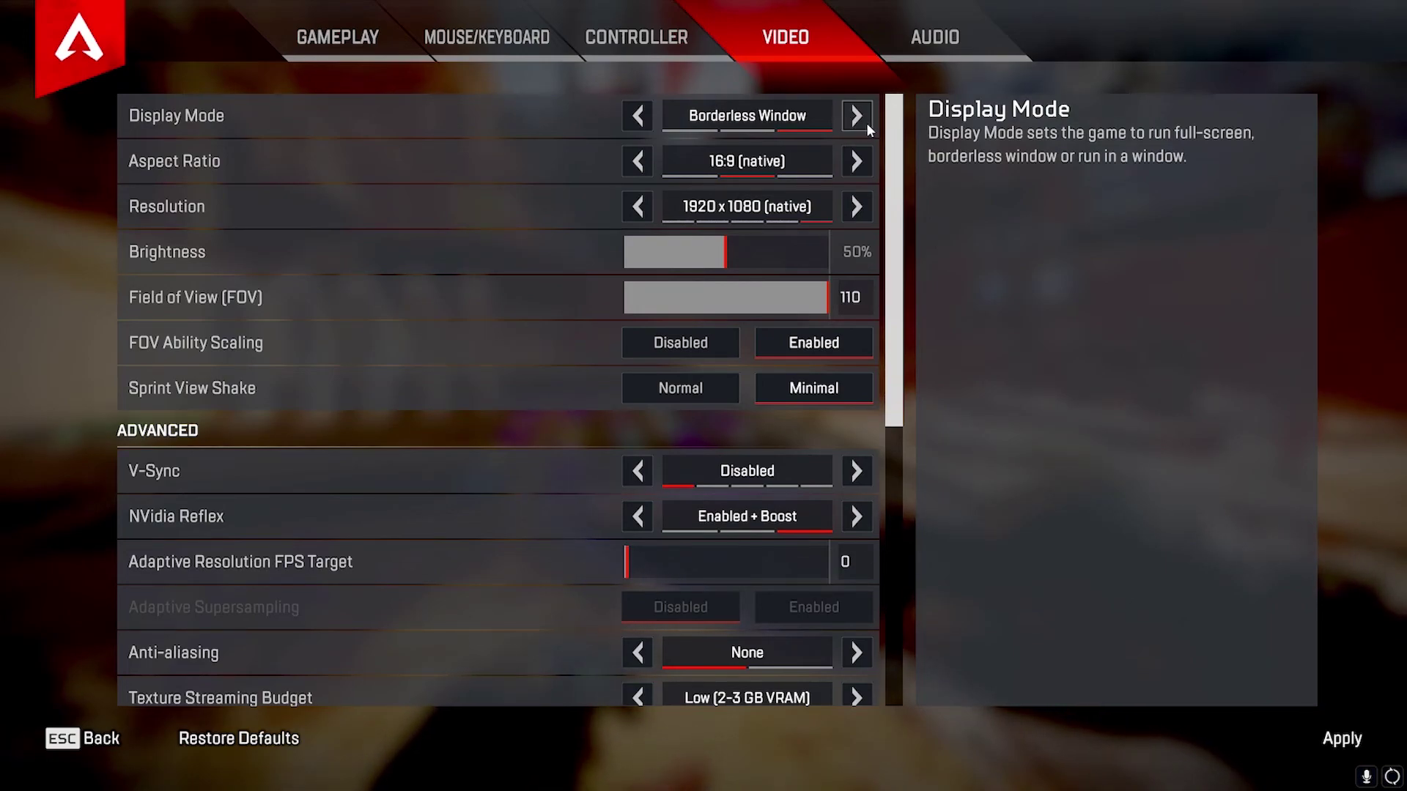
left_click(856, 120)
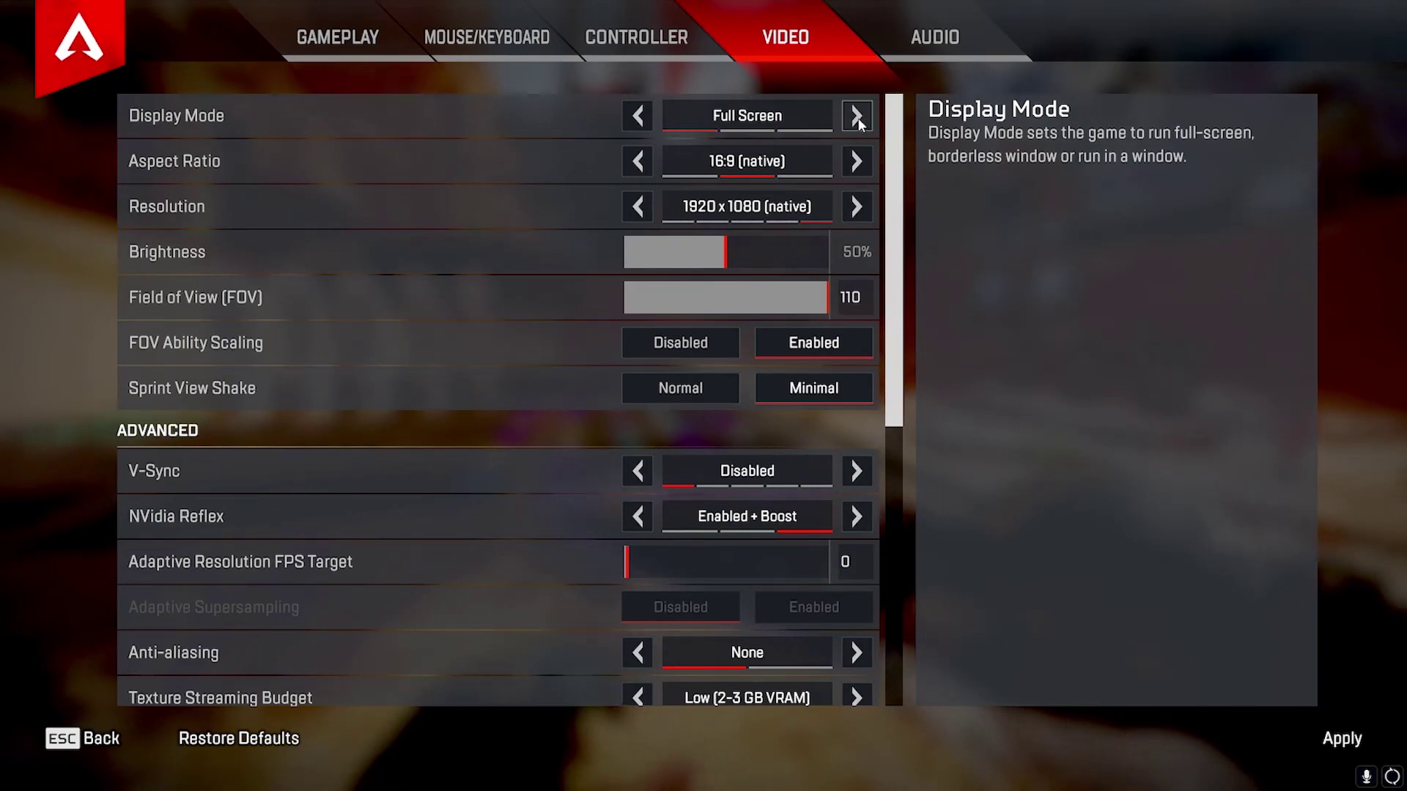
left_click(860, 119)
left_click(861, 120)
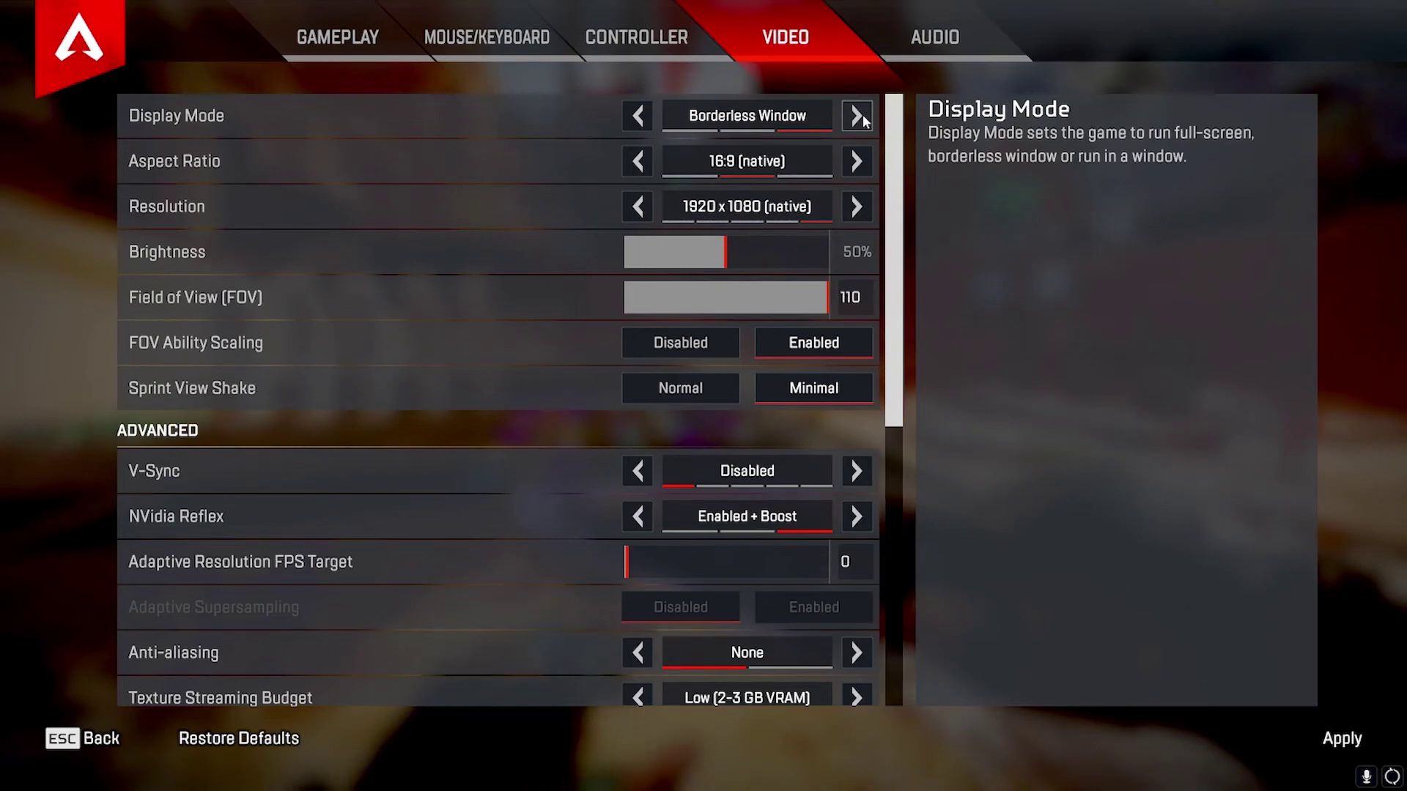
left_click(863, 115)
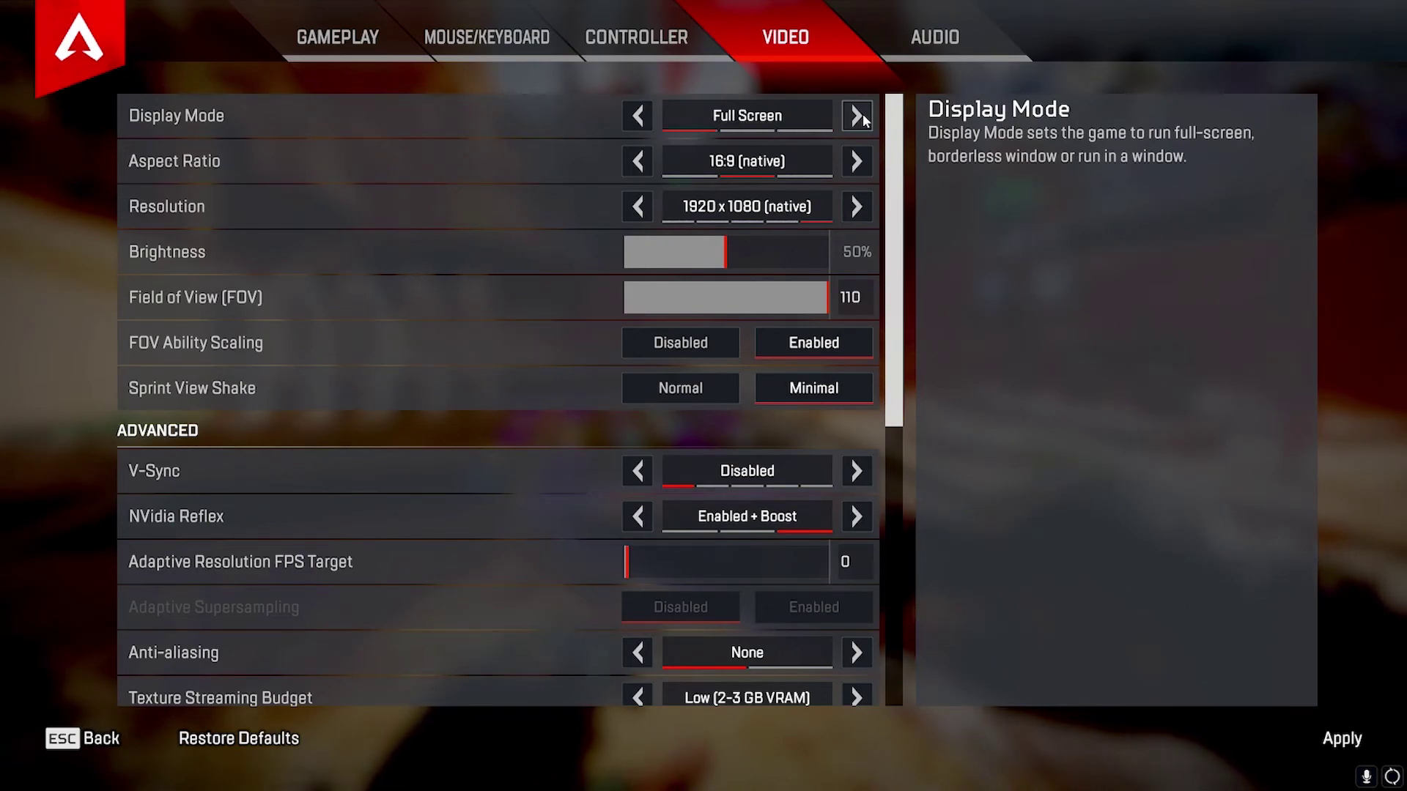
left_click(863, 114)
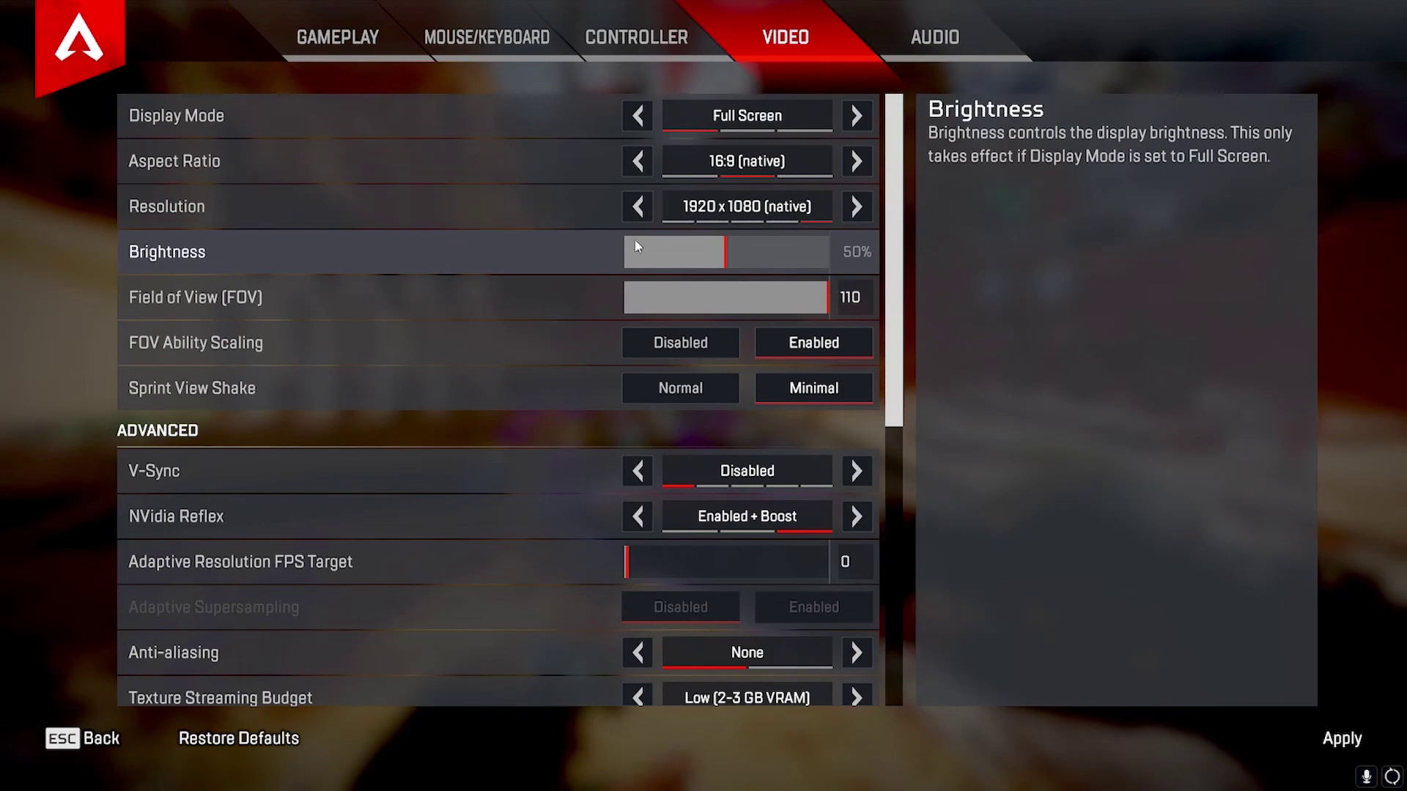
- Set FOV Ability Scaling to Disabled, leave the video settings and return to the firing range
scroll(440, 251, "down", 1)
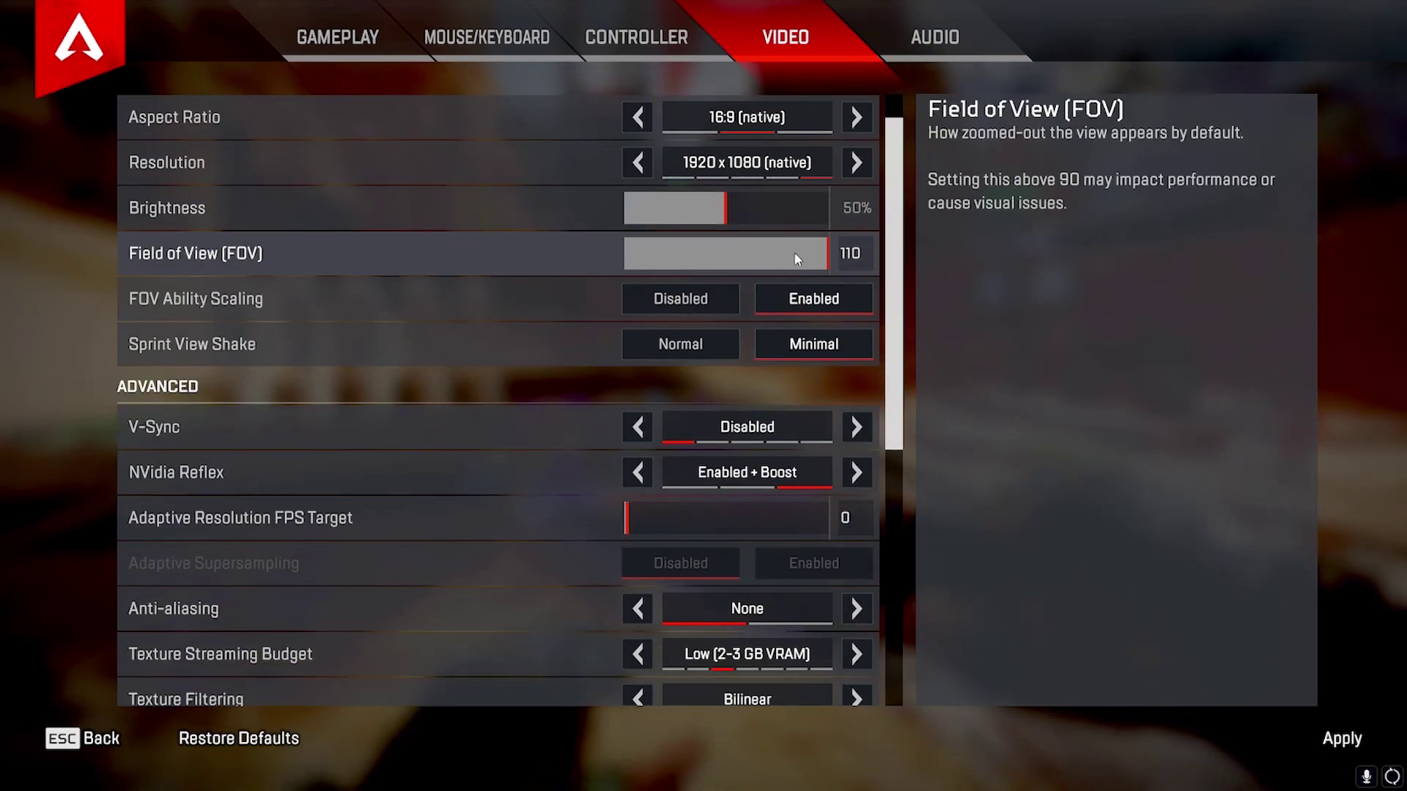
left_click(705, 300)
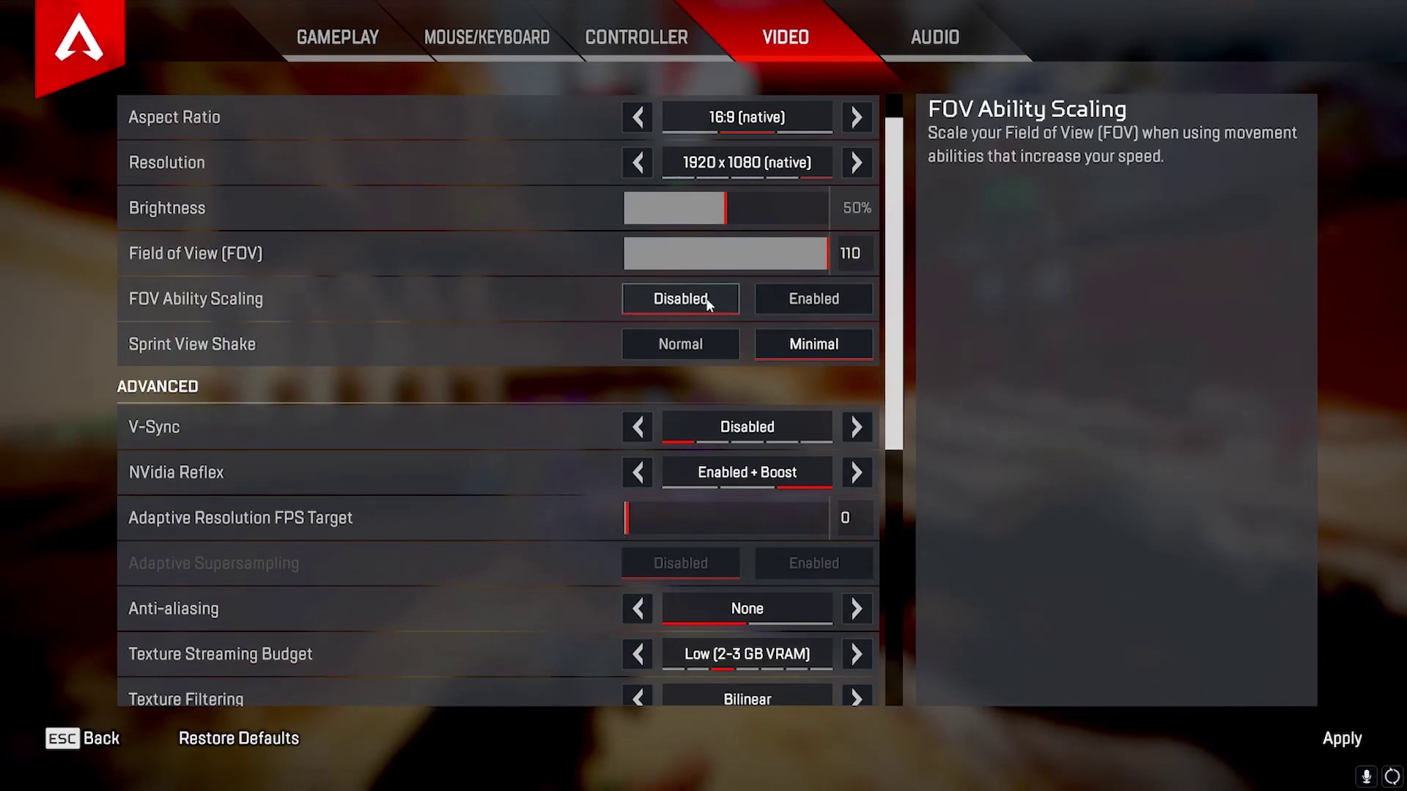
key("Escape")
left_click(806, 524)
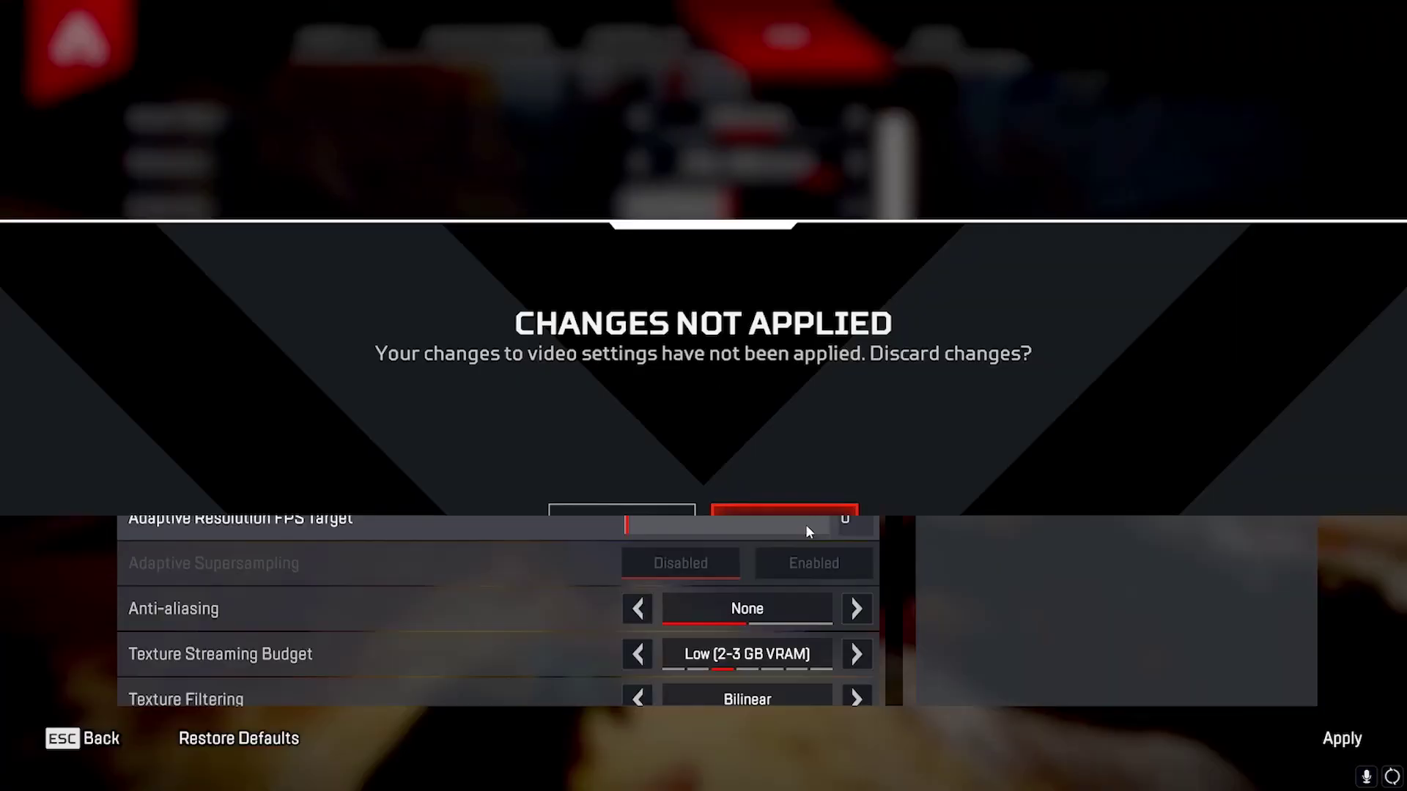
key("Escape")
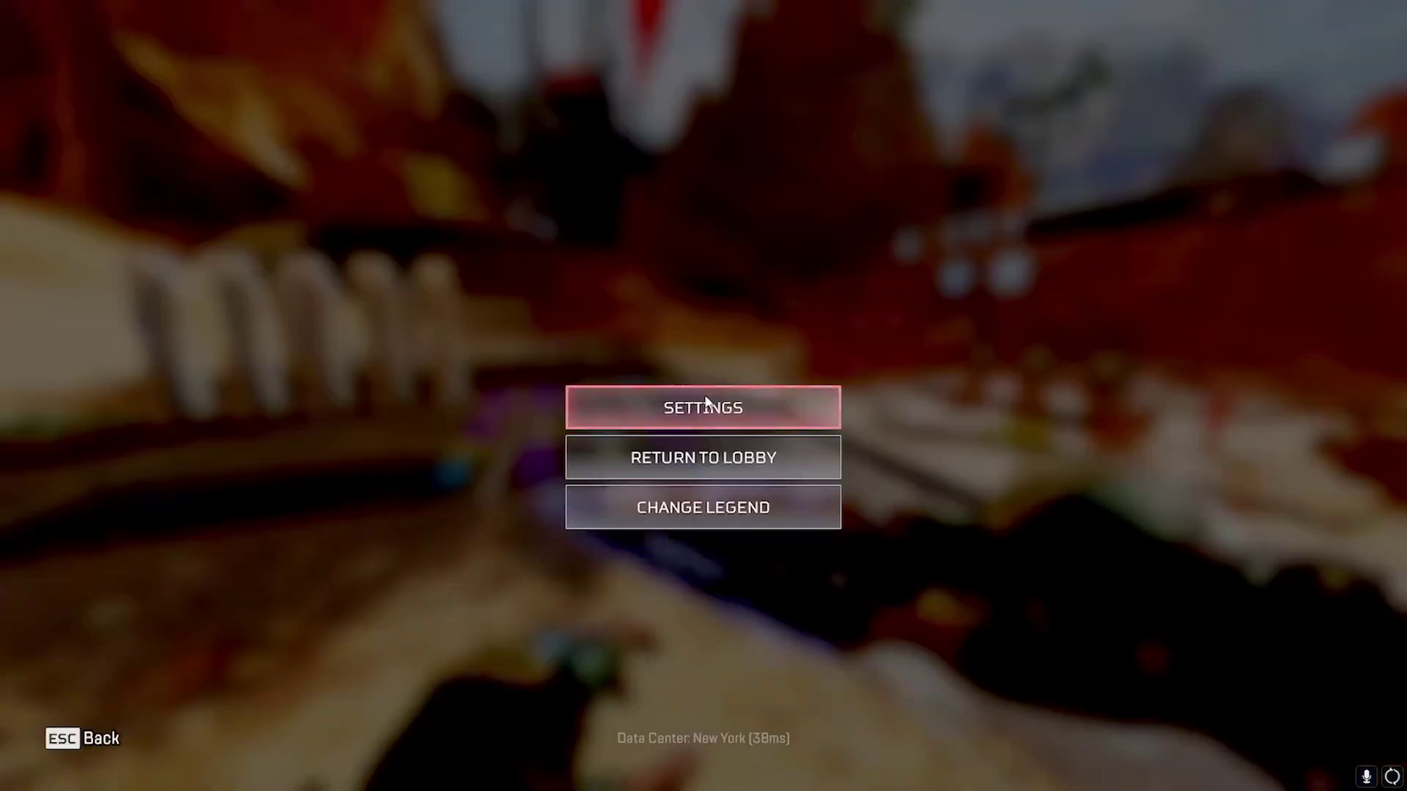
left_click(717, 412)
key("Escape")
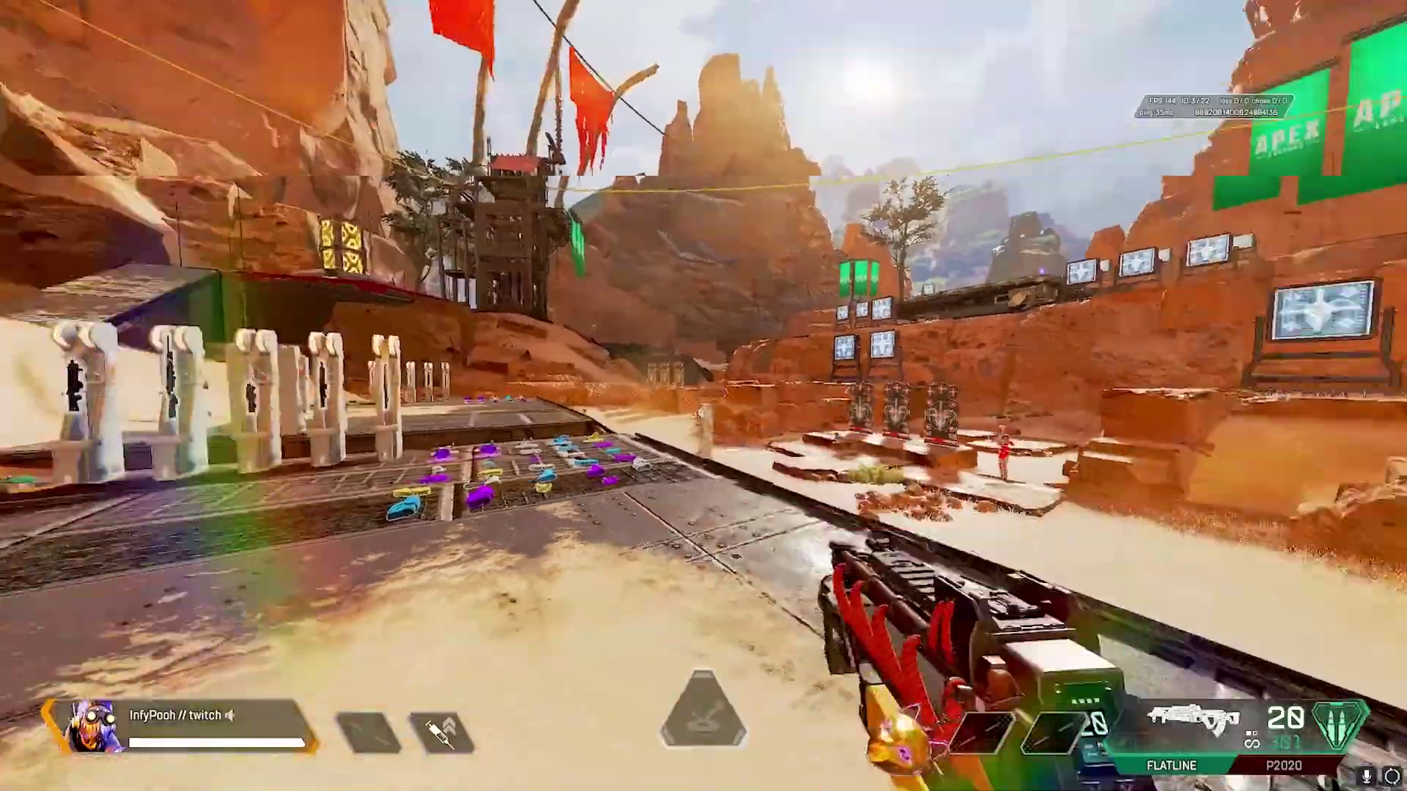
key("4")
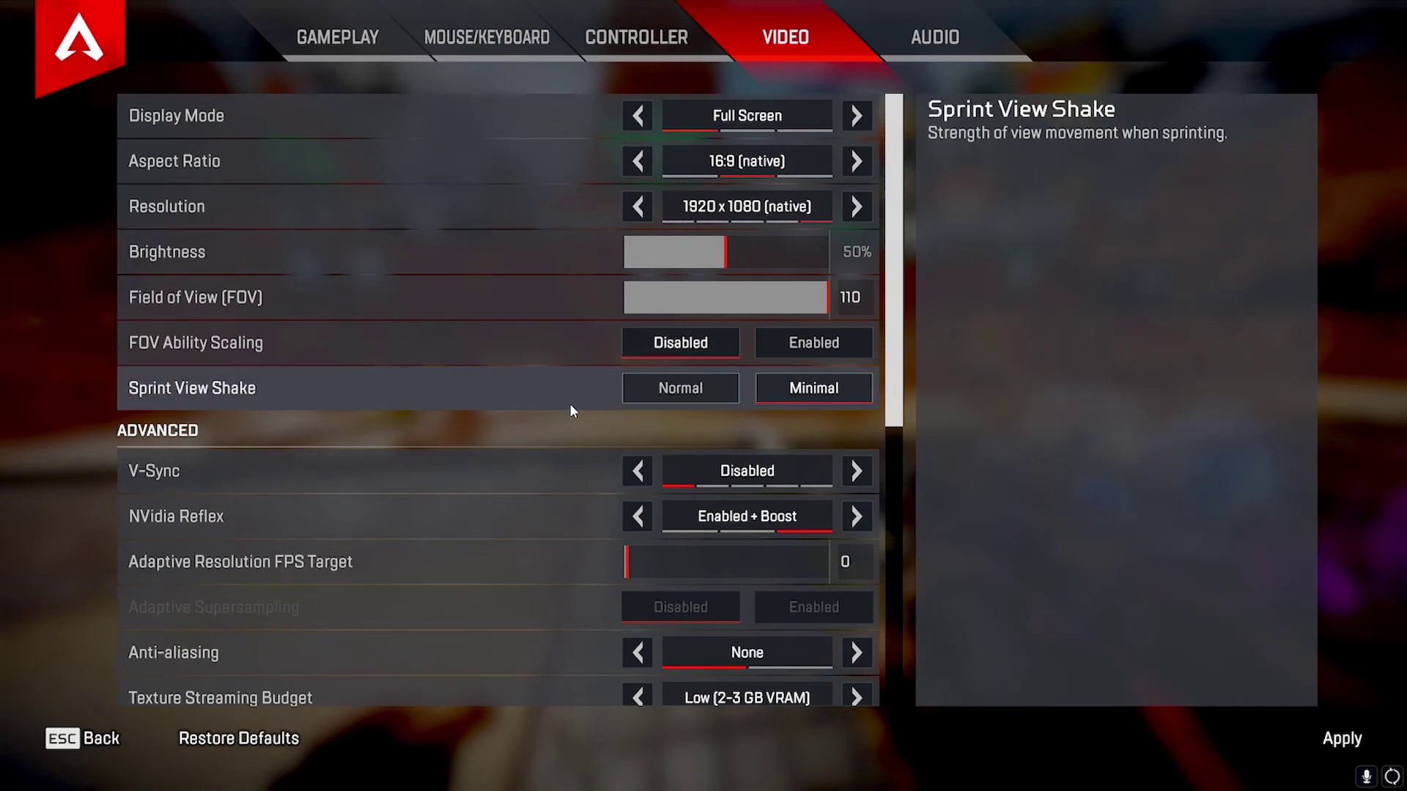
- Review the advanced video settings from V-Sync and NVidia Reflex through Ragdolls, including anti-aliasing and the texture options
scroll(480, 398, "down", 2)
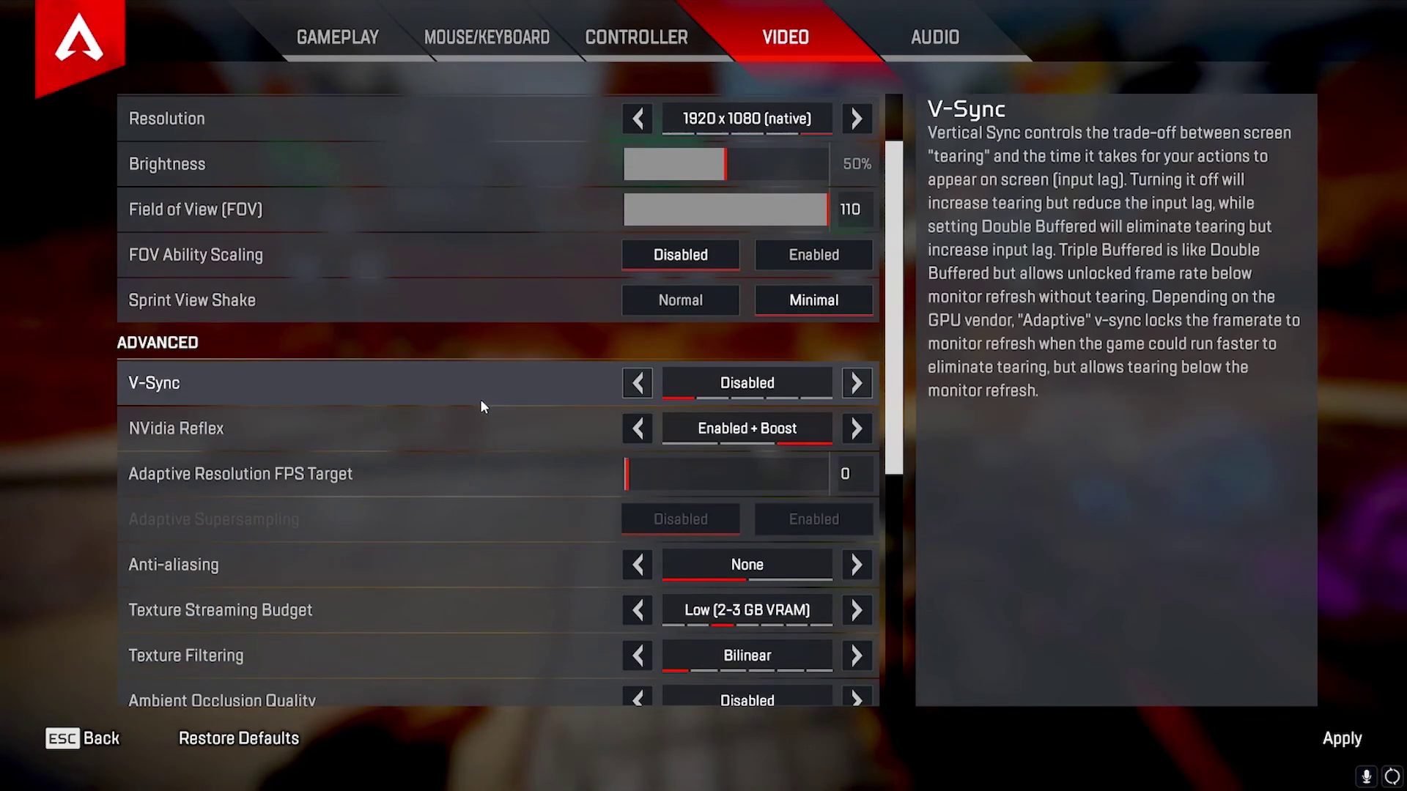
scroll(479, 384, "down", 3)
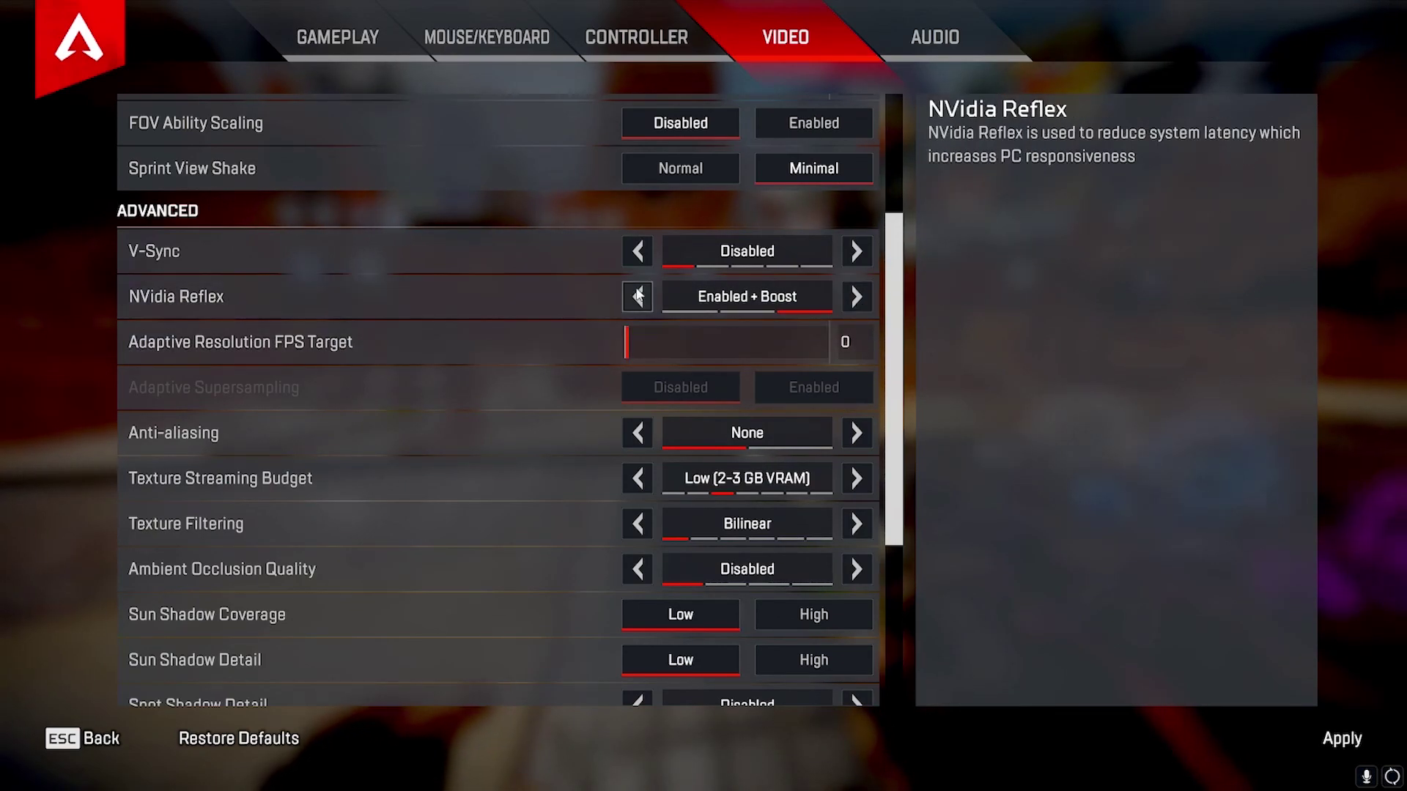
scroll(529, 286, "down", 1)
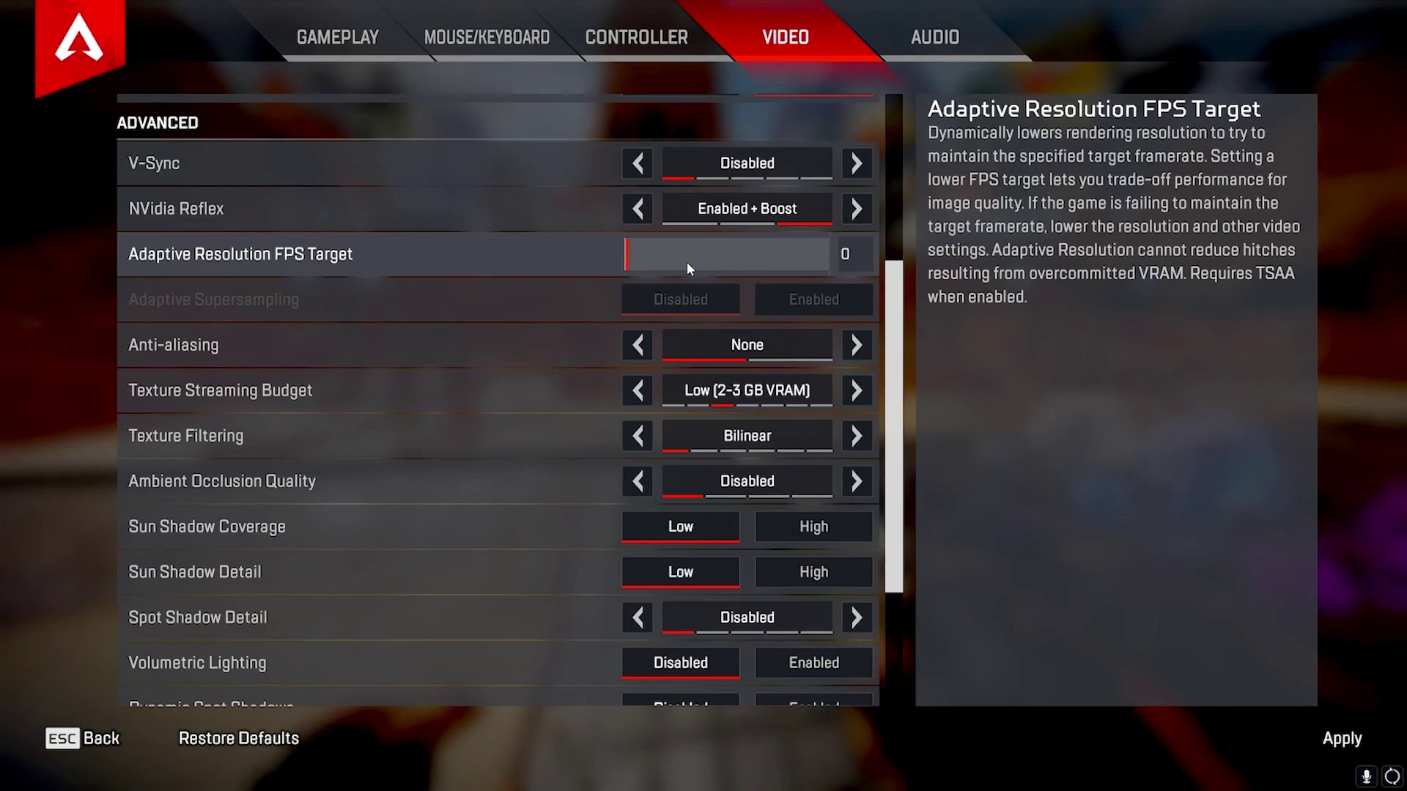
scroll(537, 293, "down", 1)
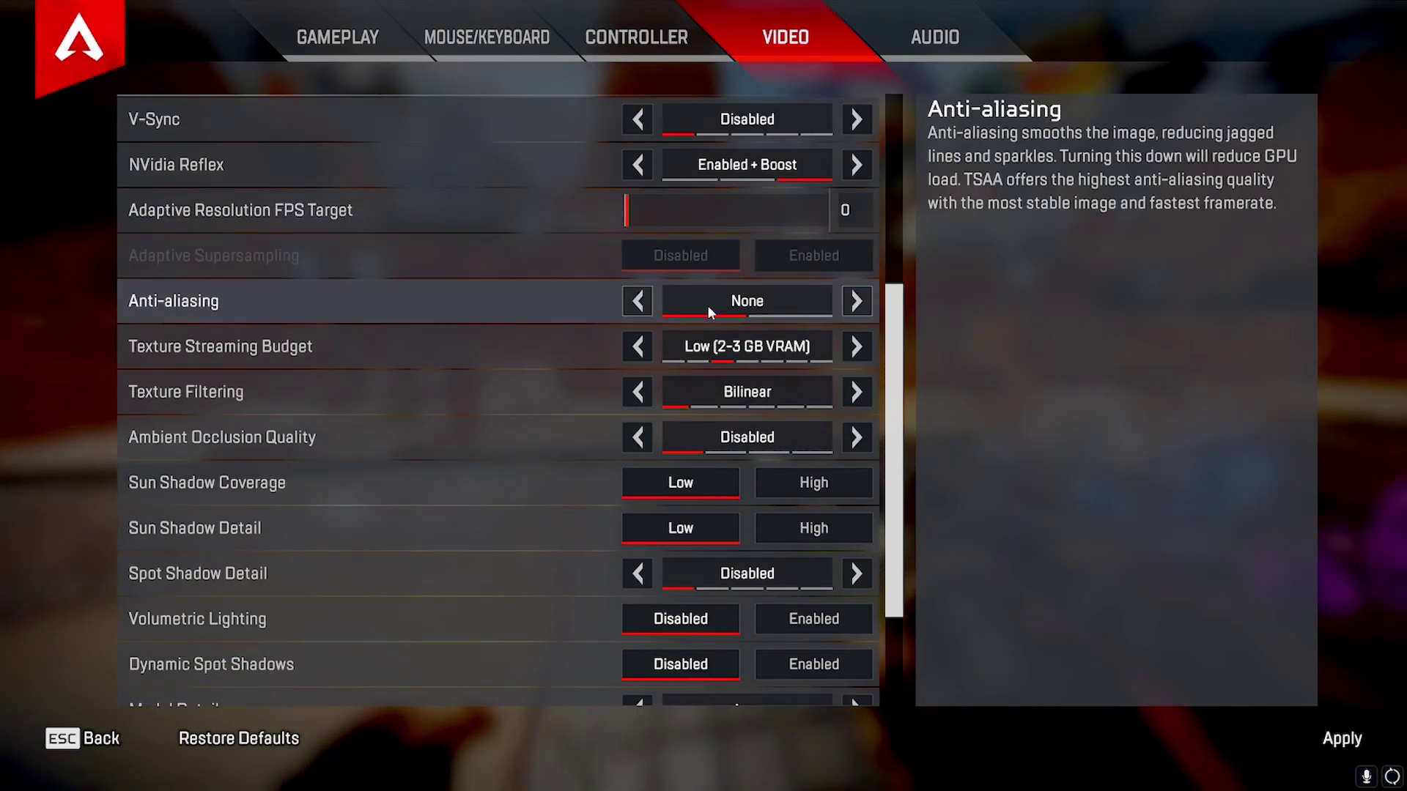
scroll(659, 293, "down", 2)
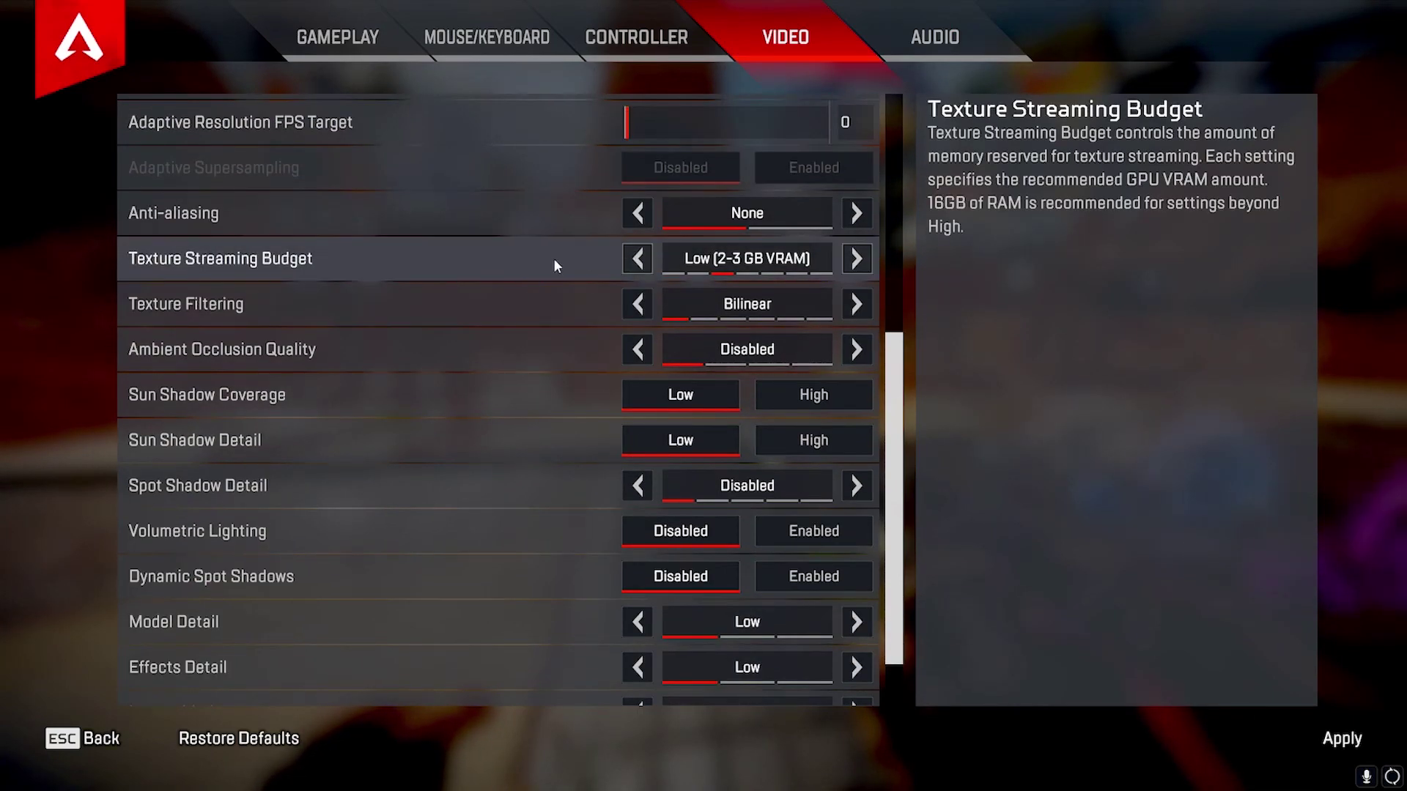
scroll(527, 262, "down", 2)
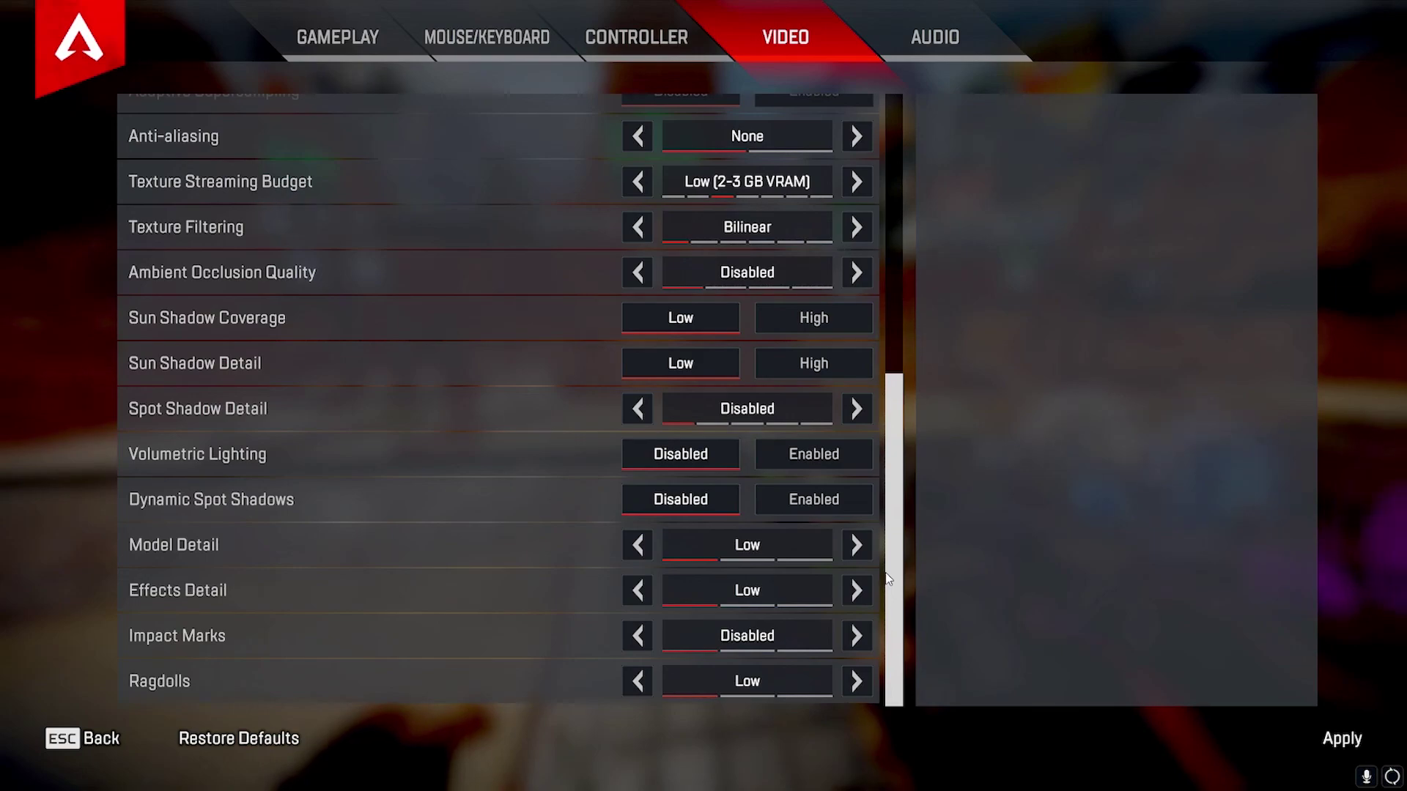
scroll(496, 359, "up", 3)
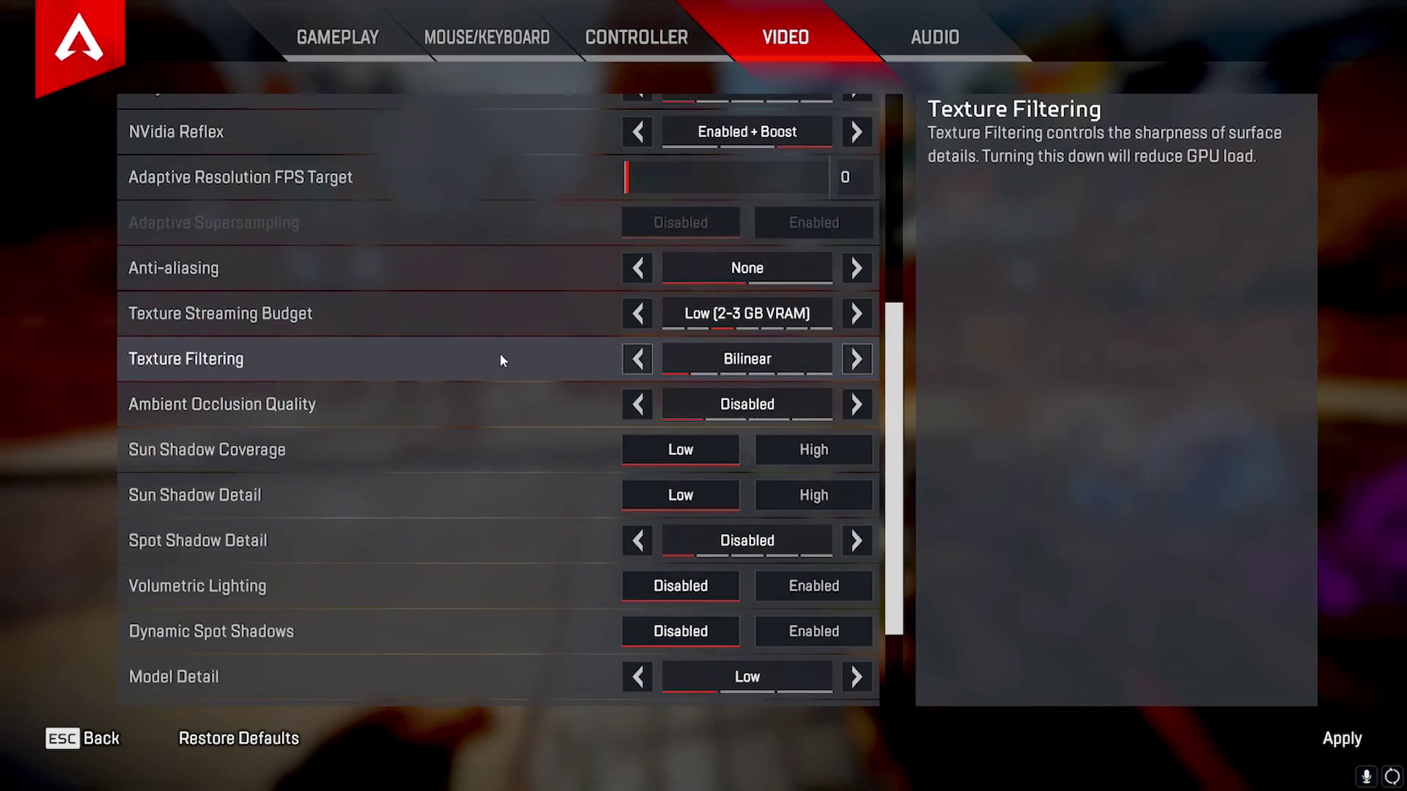
- Set Texture Streaming Budget to Medium (3GB VRAM), and try a higher Model Detail before setting it back to Low
left_click(857, 318)
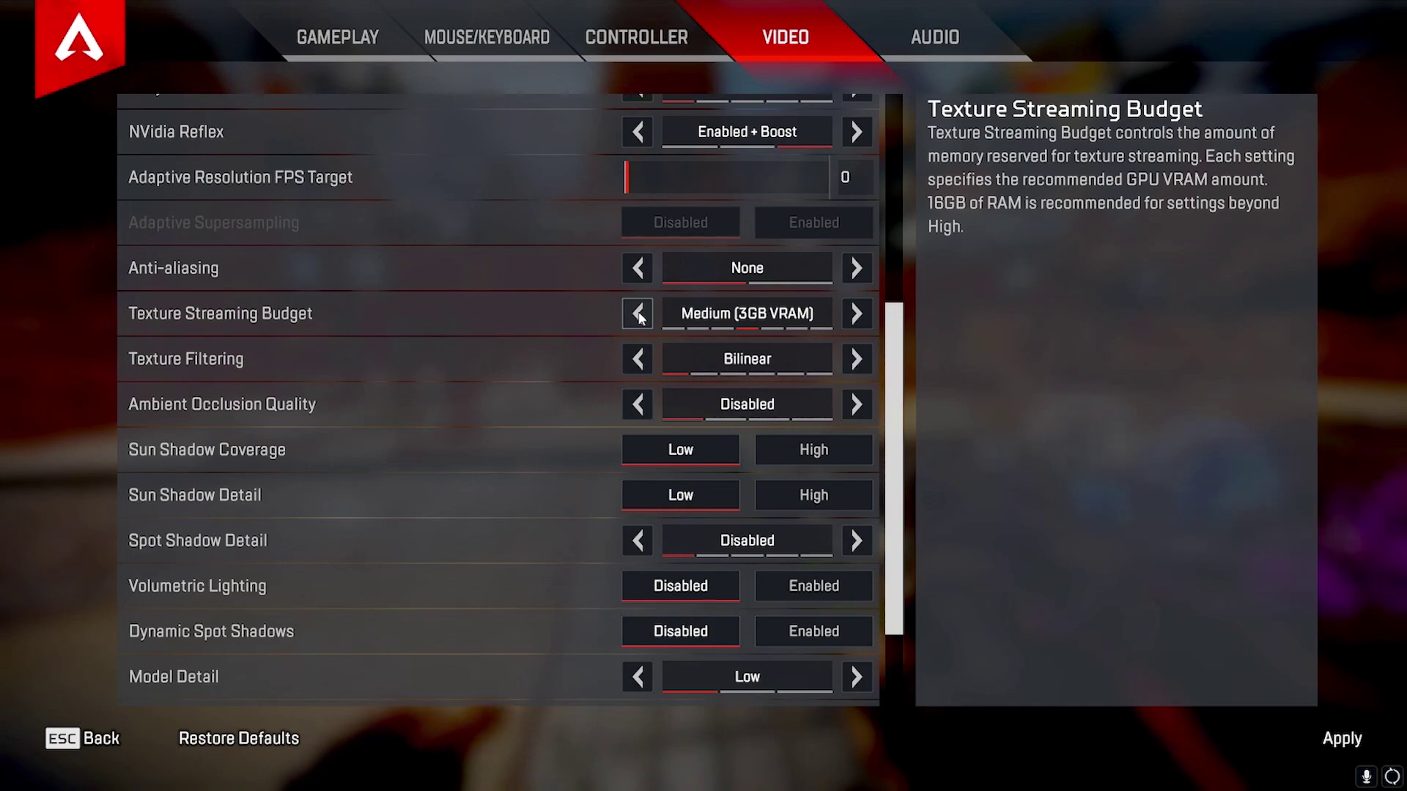
scroll(638, 316, "down", 1)
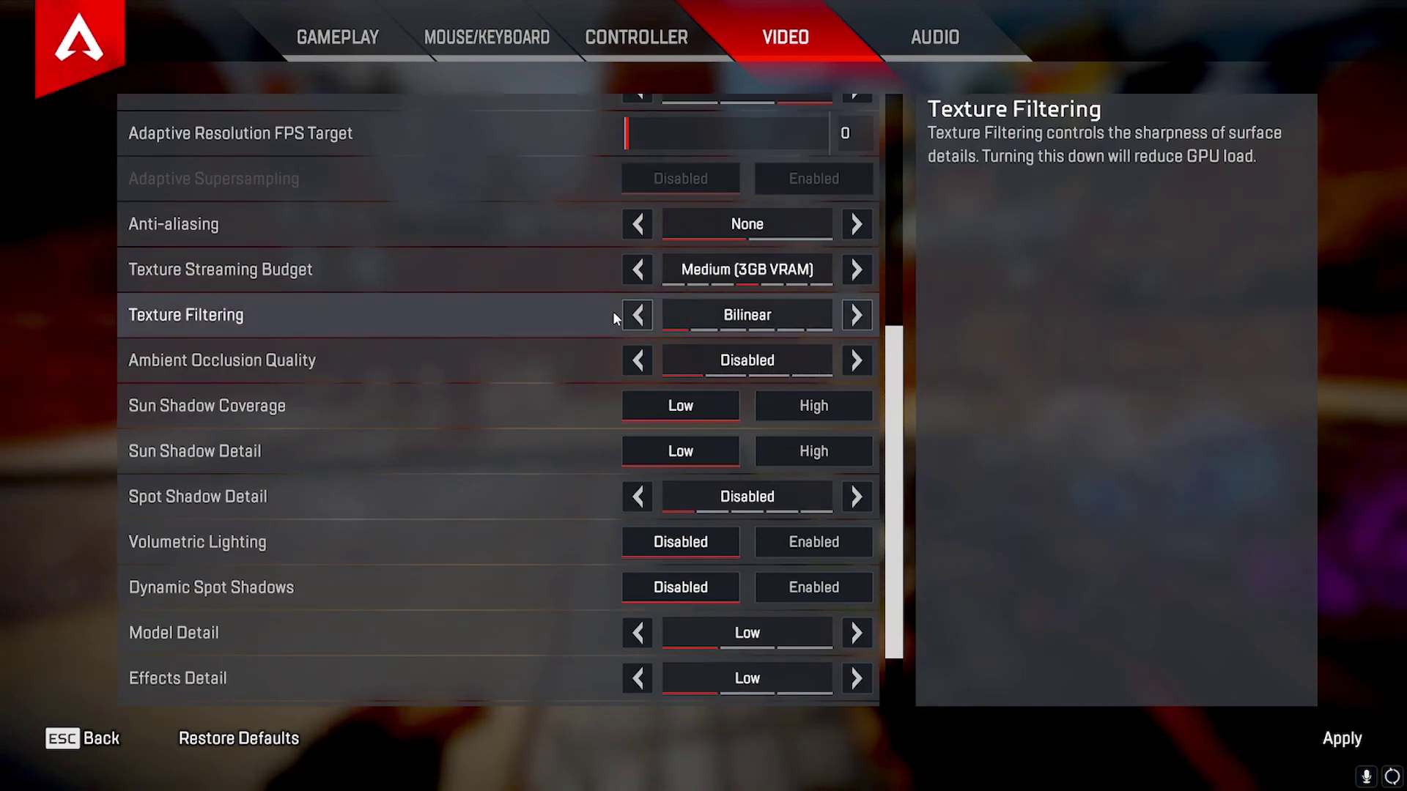
scroll(619, 322, "down", 2)
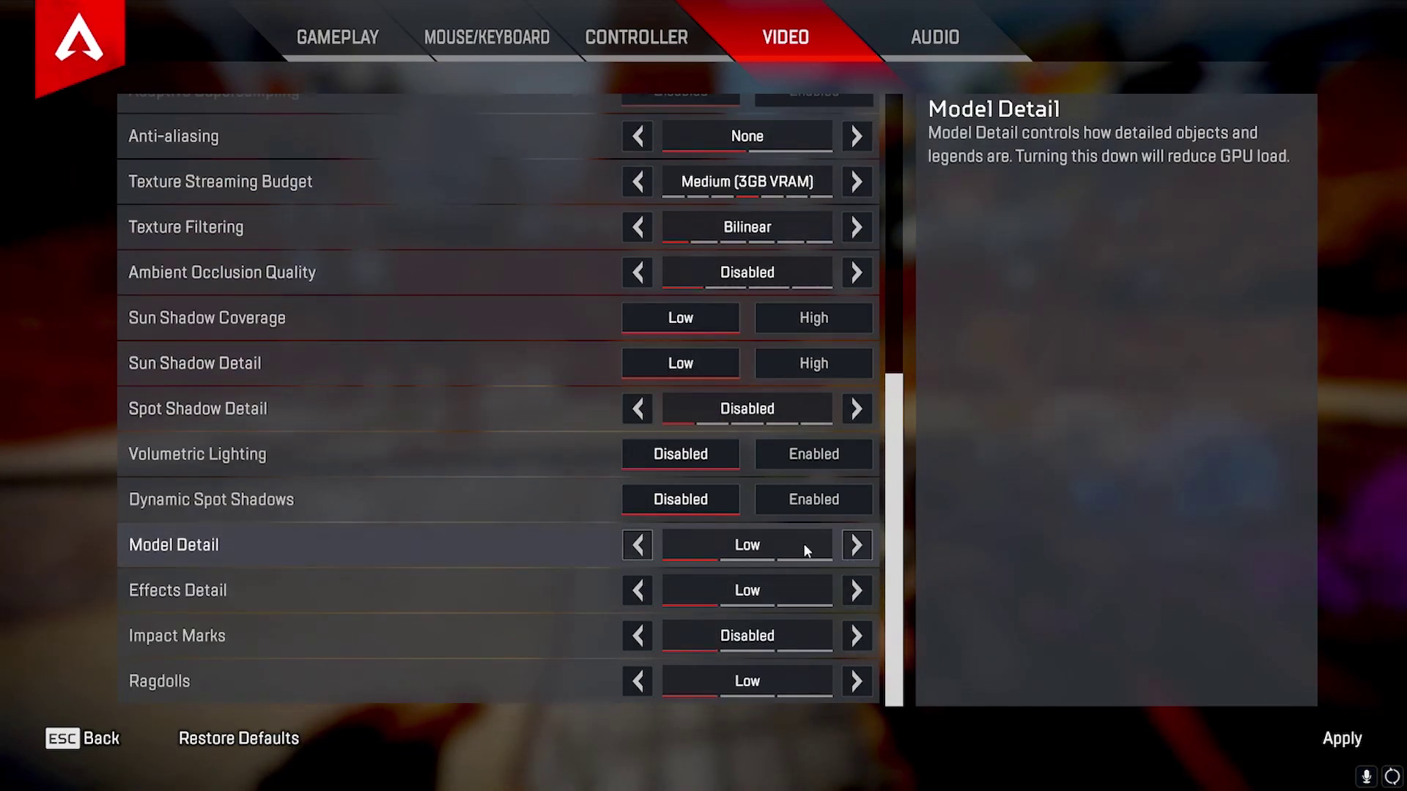
left_click(859, 548)
left_click(639, 547)
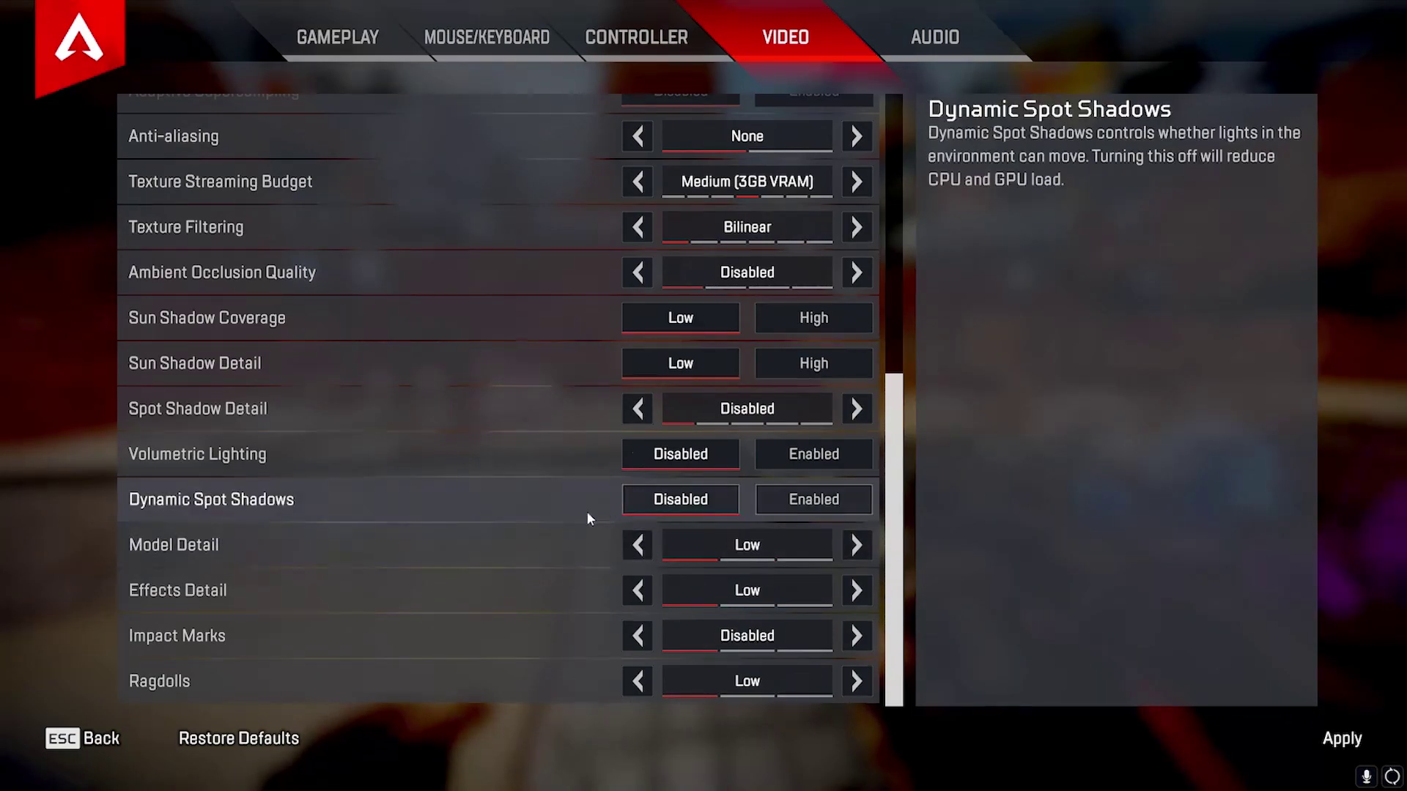
scroll(589, 520, "up", 6)
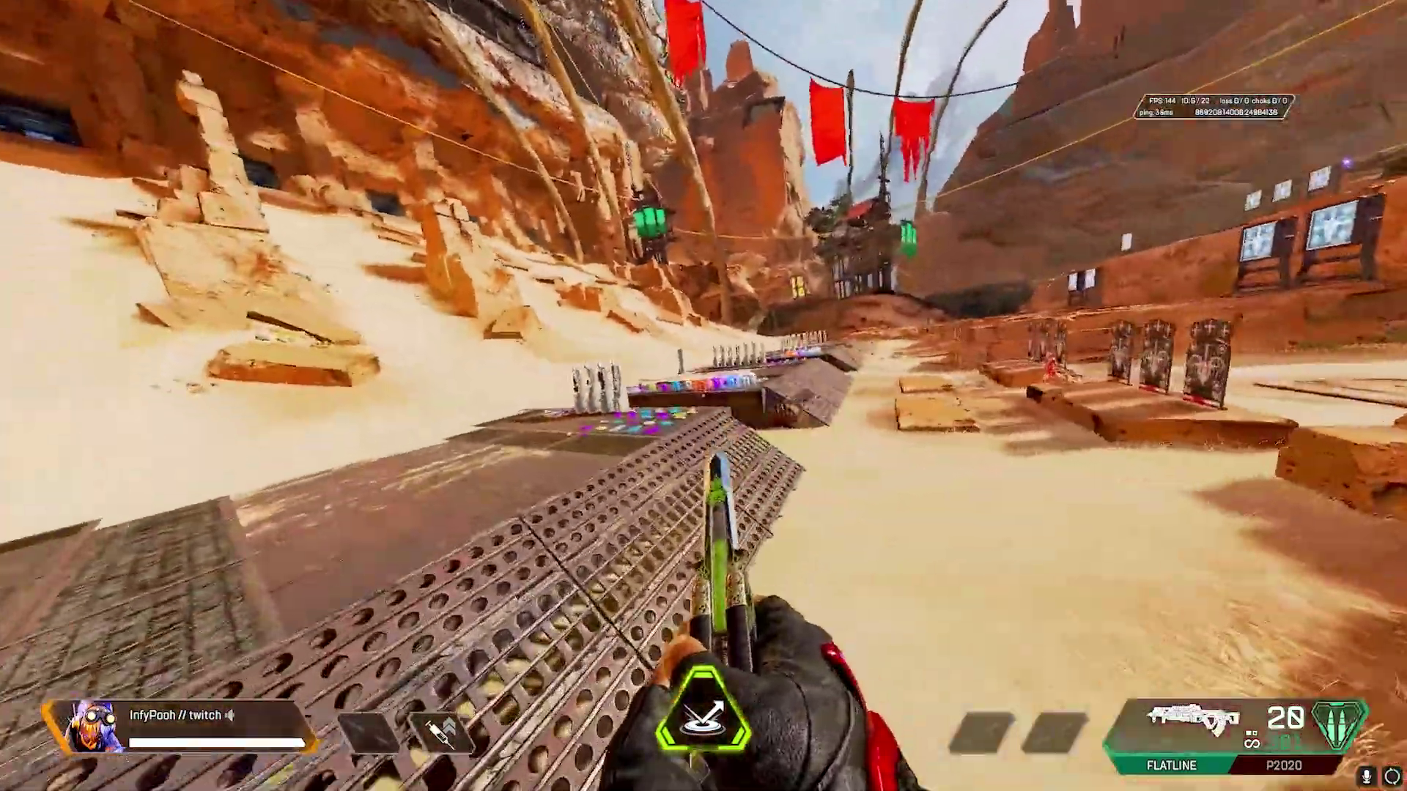
- Run and jump across the item platforms in the firing range to check the graphics in play, and open the game menu
key("w")
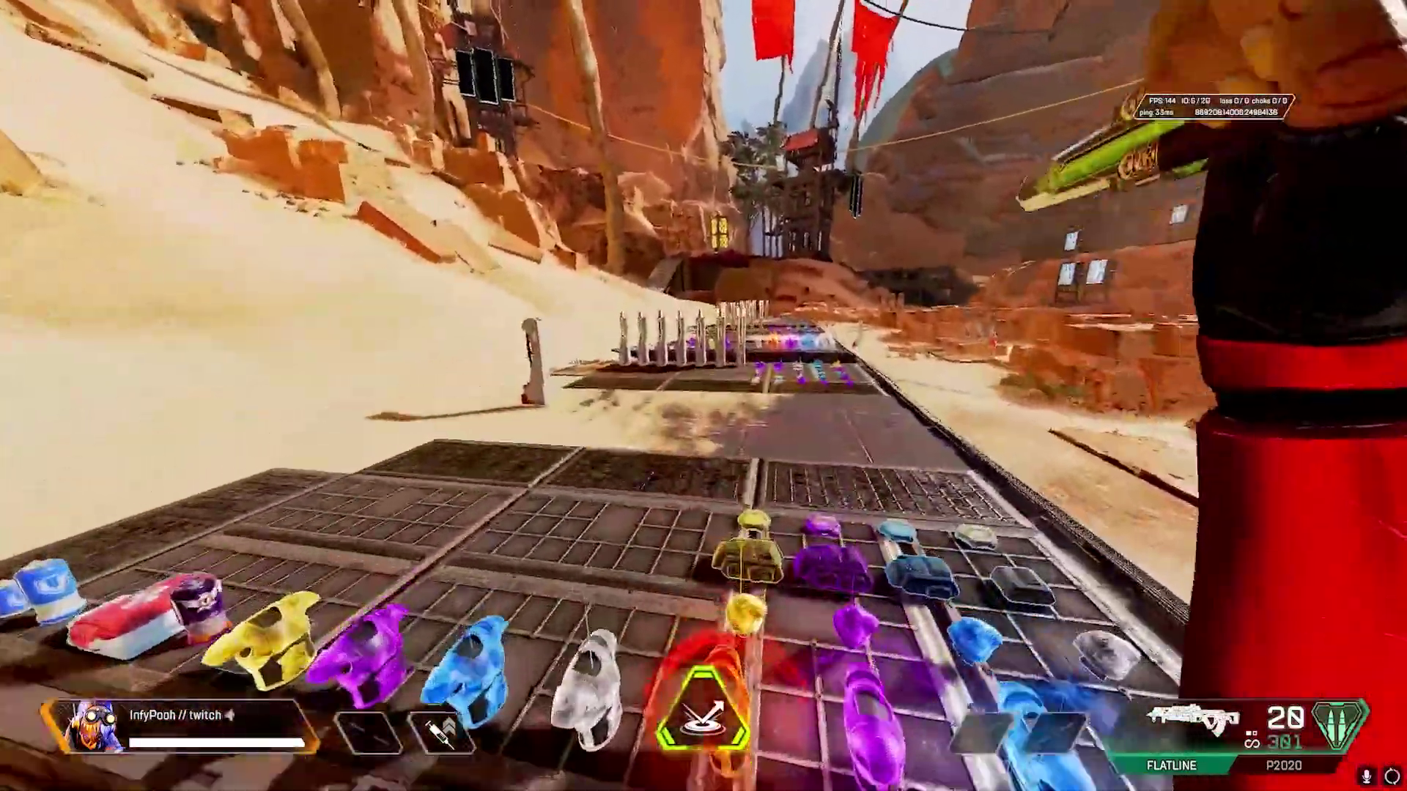
key("w")
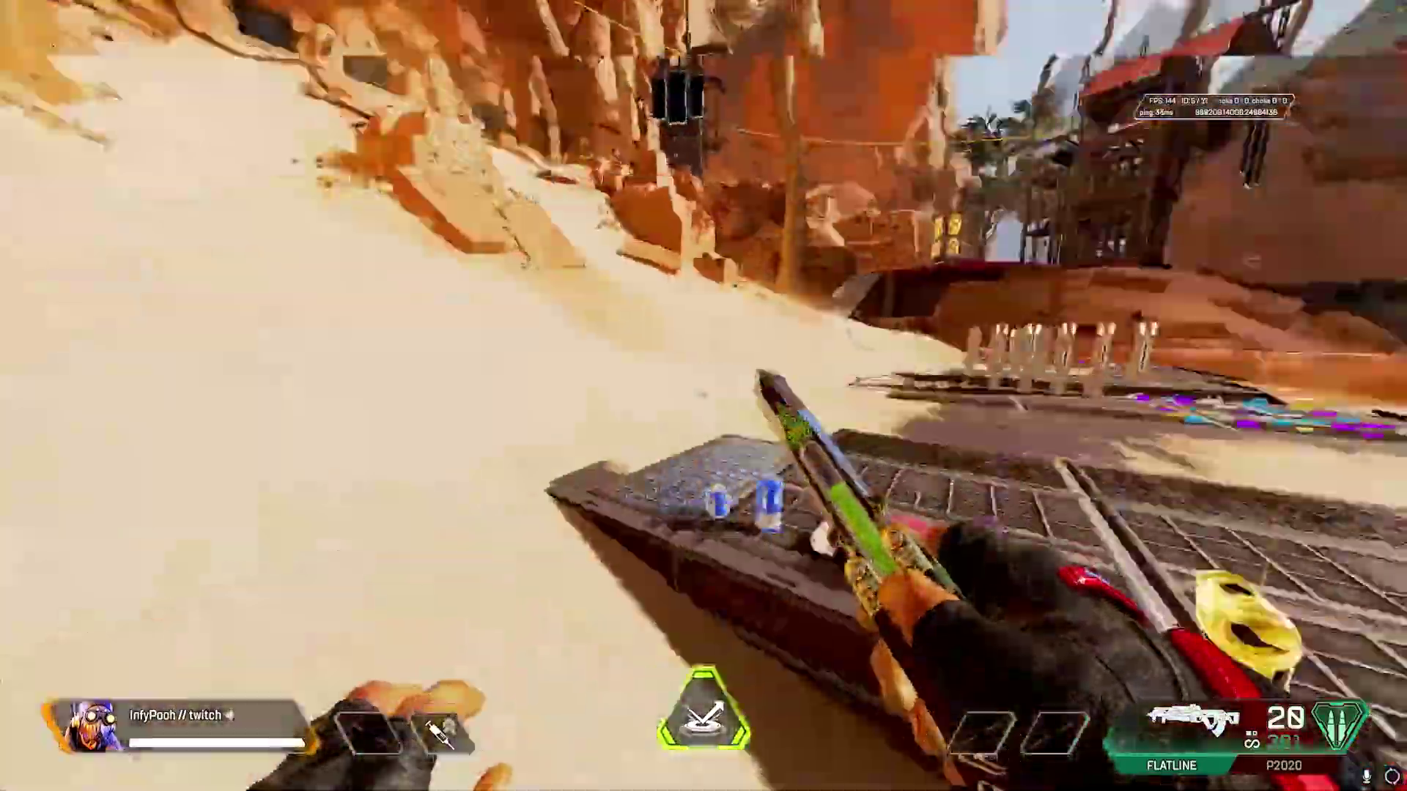
key("w")
key("space")
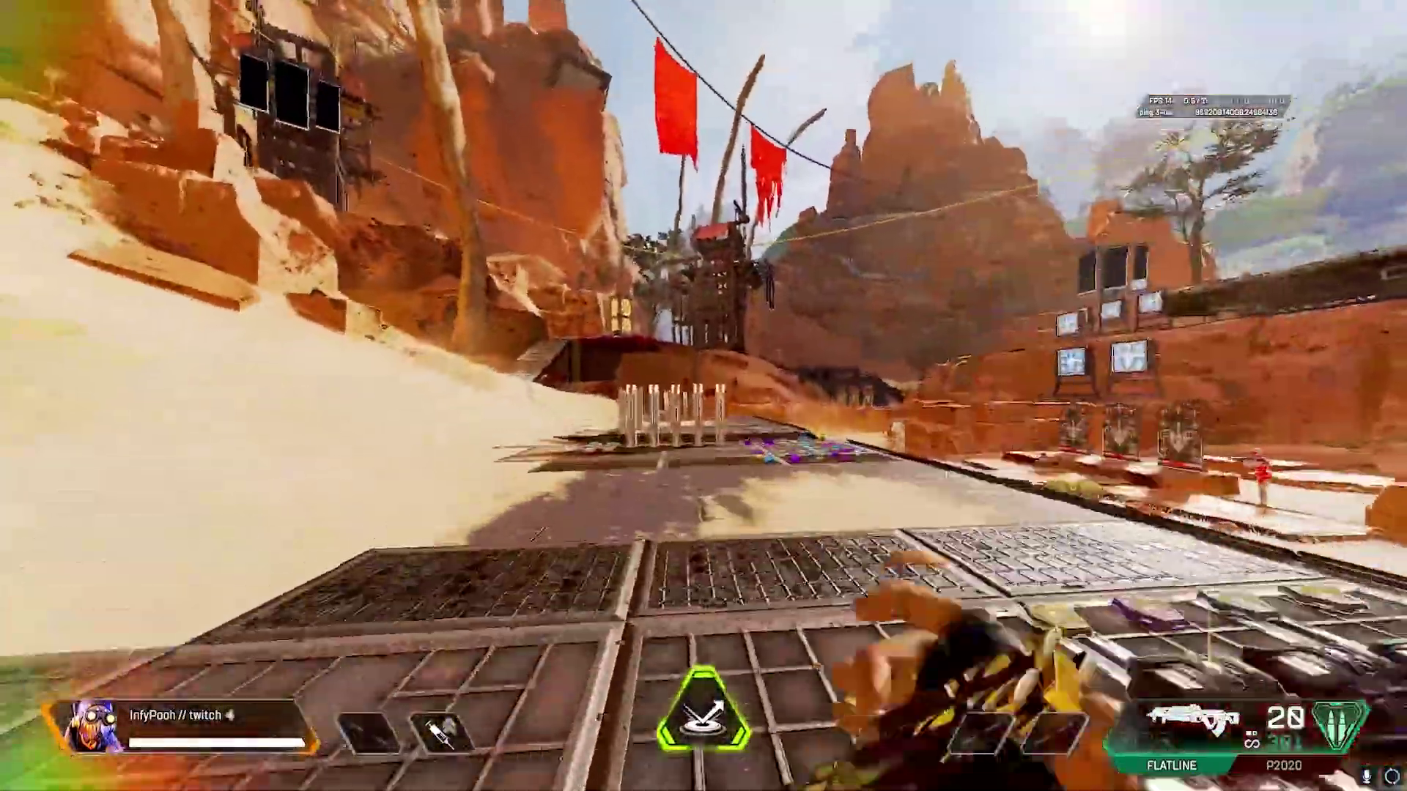
key("w")
key("space")
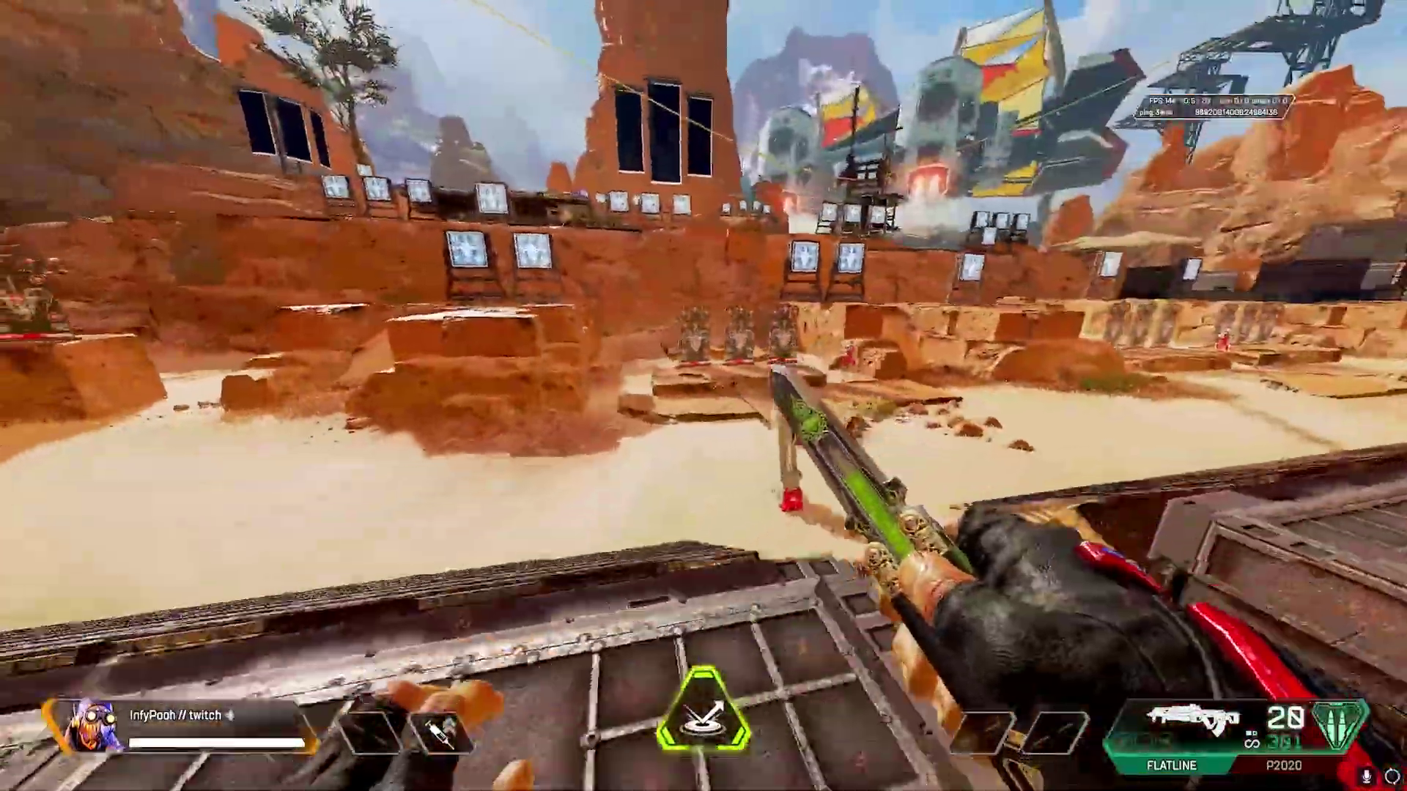
key("Escape")
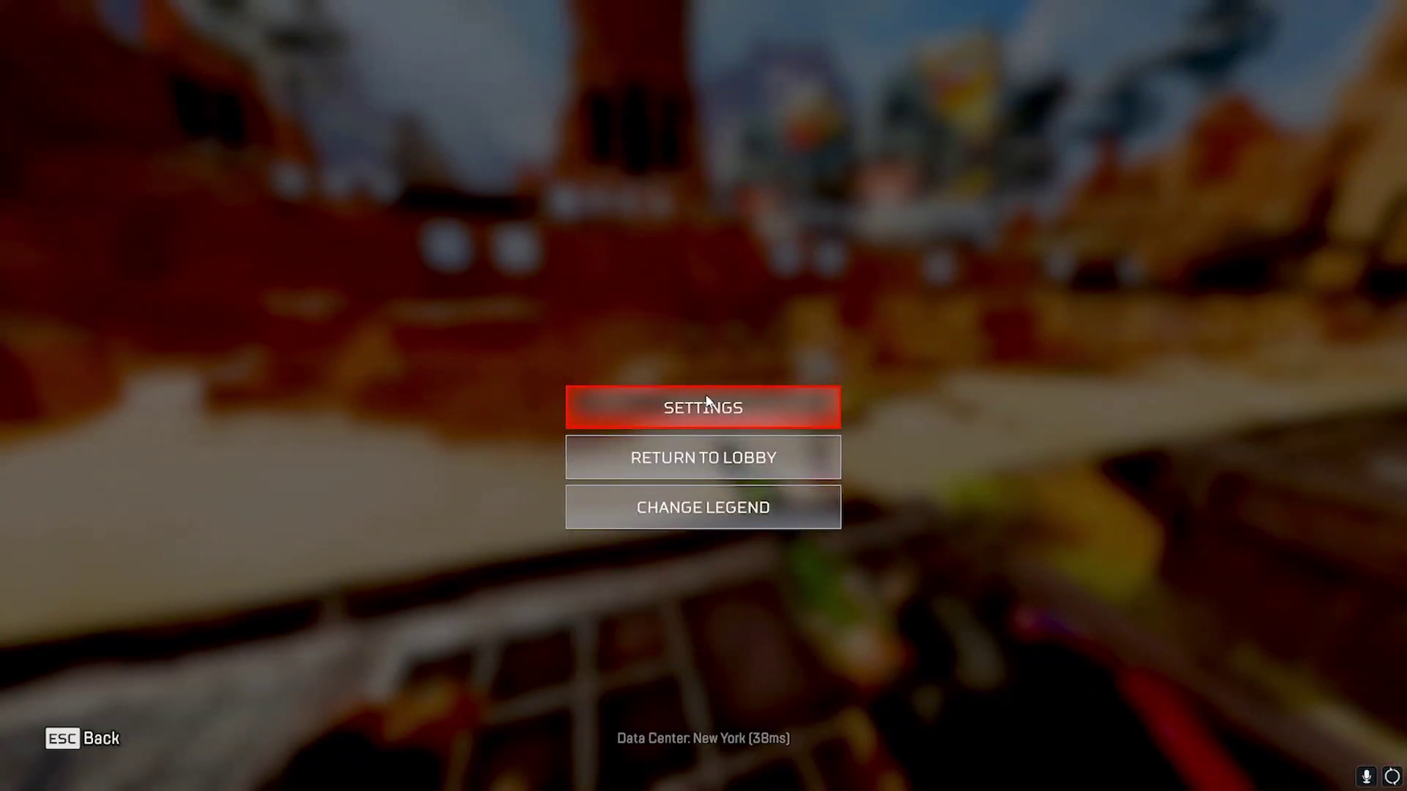